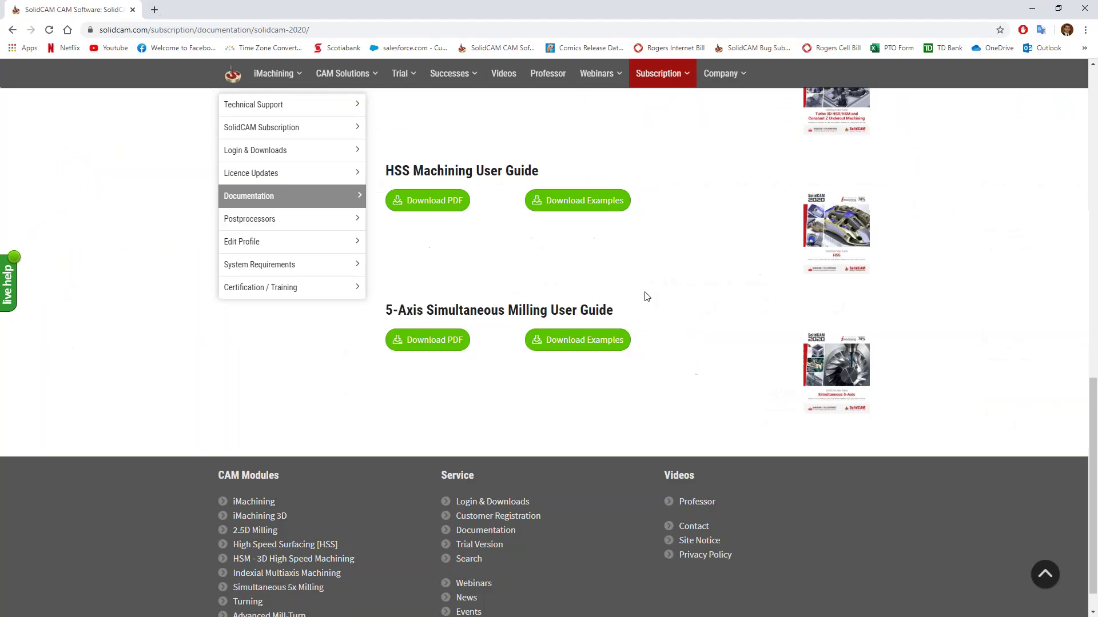
# Step: Look through the milling user guides and example downloads on the SolidCAM 2020 documentation page
pyautogui.scroll(5, 641, 295)
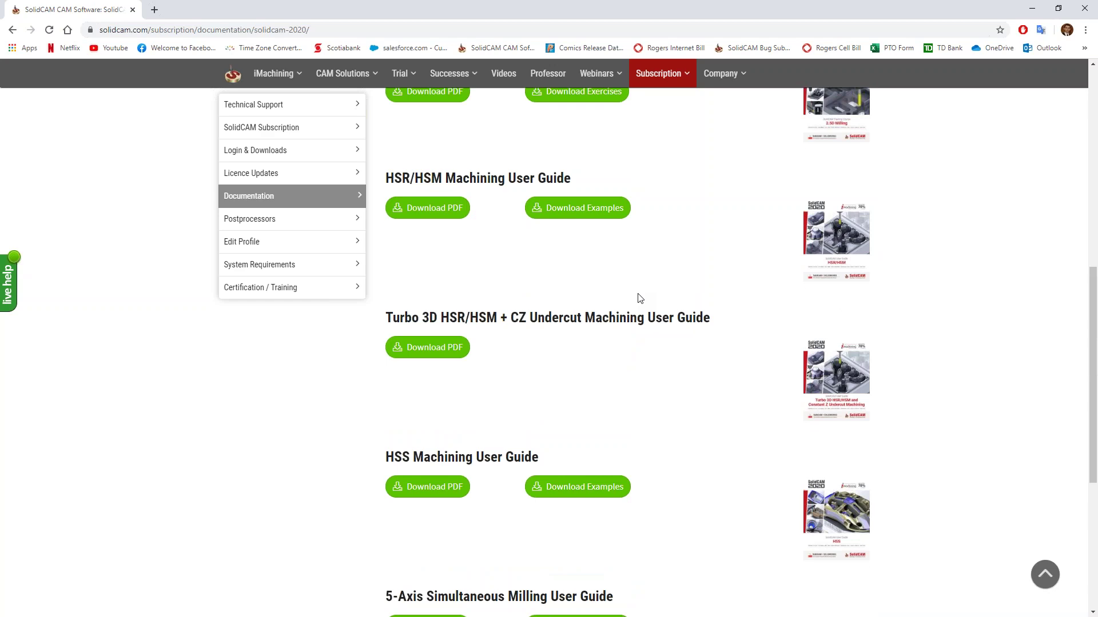
pyautogui.scroll(9, 640, 296)
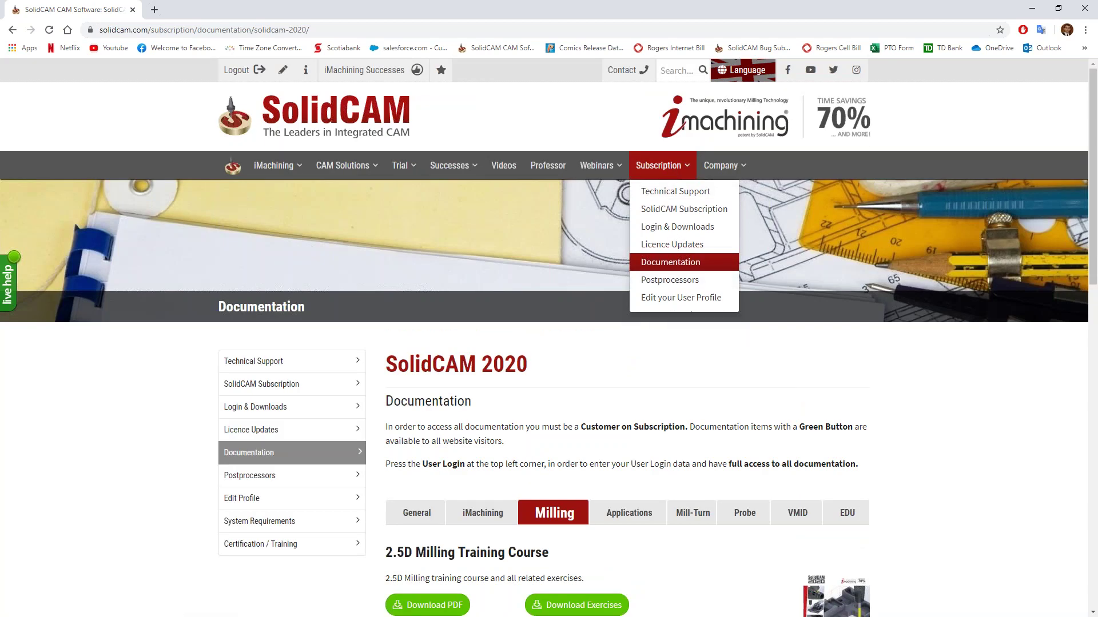
pyautogui.scroll(-7, 578, 323)
pyautogui.scroll(-8, 577, 321)
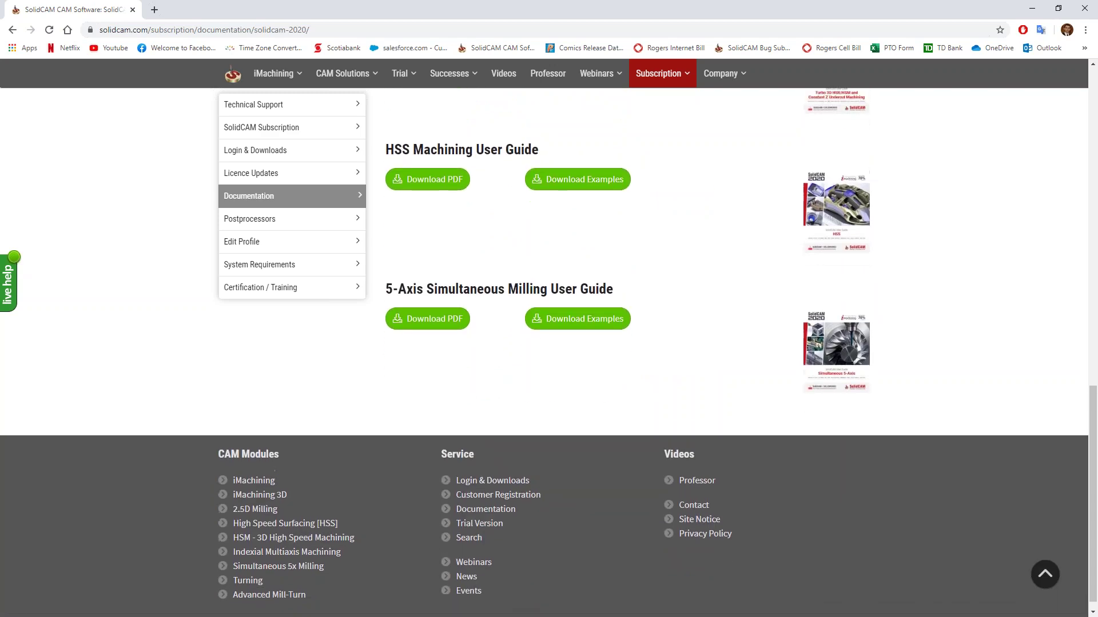
pyautogui.scroll(2, 578, 419)
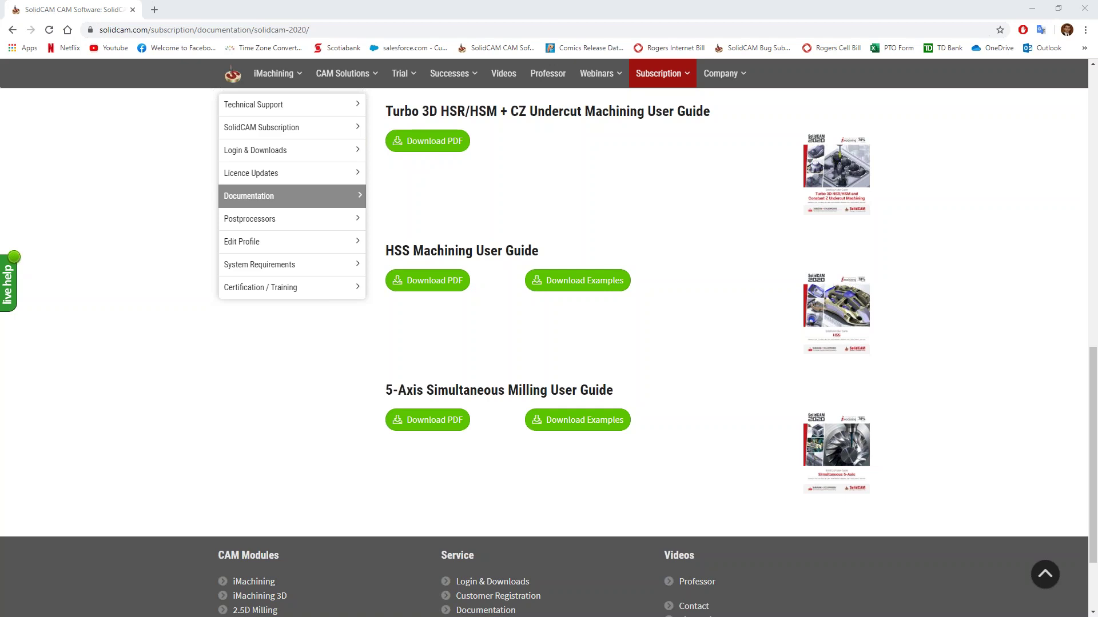
# Step: Bring up the Getting_Started_Examples SW folder and check the Sim_5_axis_1 and Sim_5_axis_Multiblade example files
pyautogui.moveTo(1097, 107); pyautogui.dragTo(378, 128)
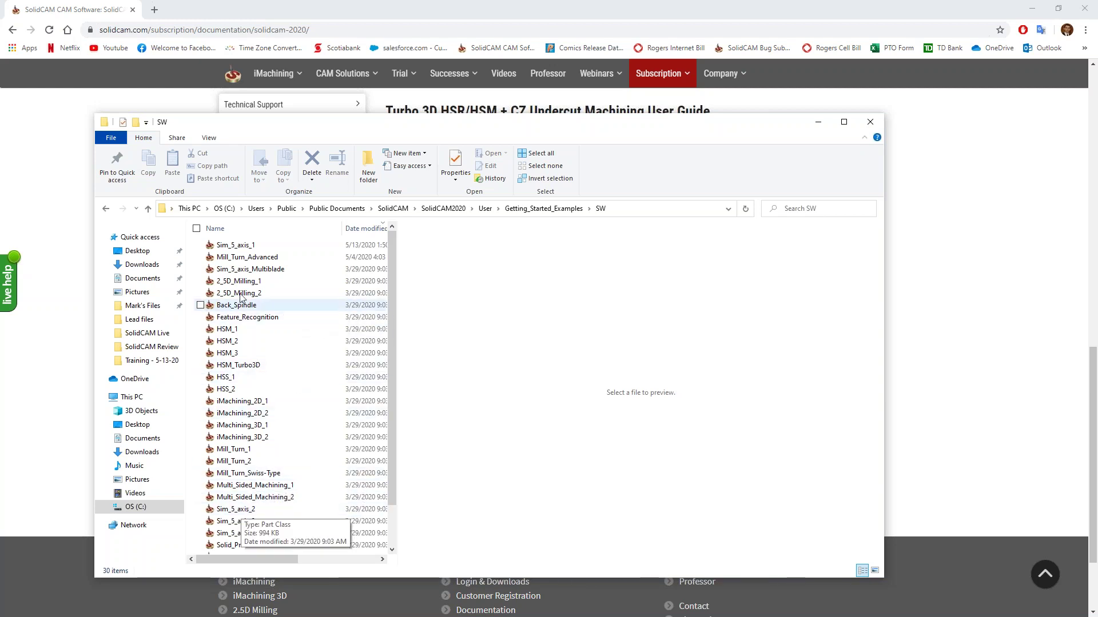
pyautogui.click(236, 244)
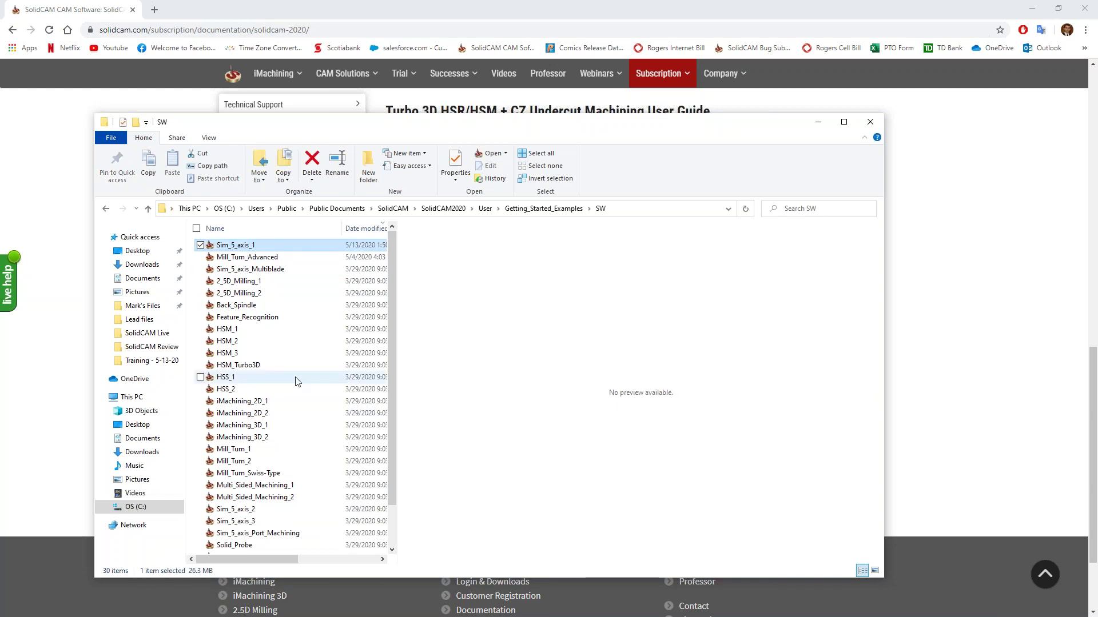
pyautogui.click(236, 272)
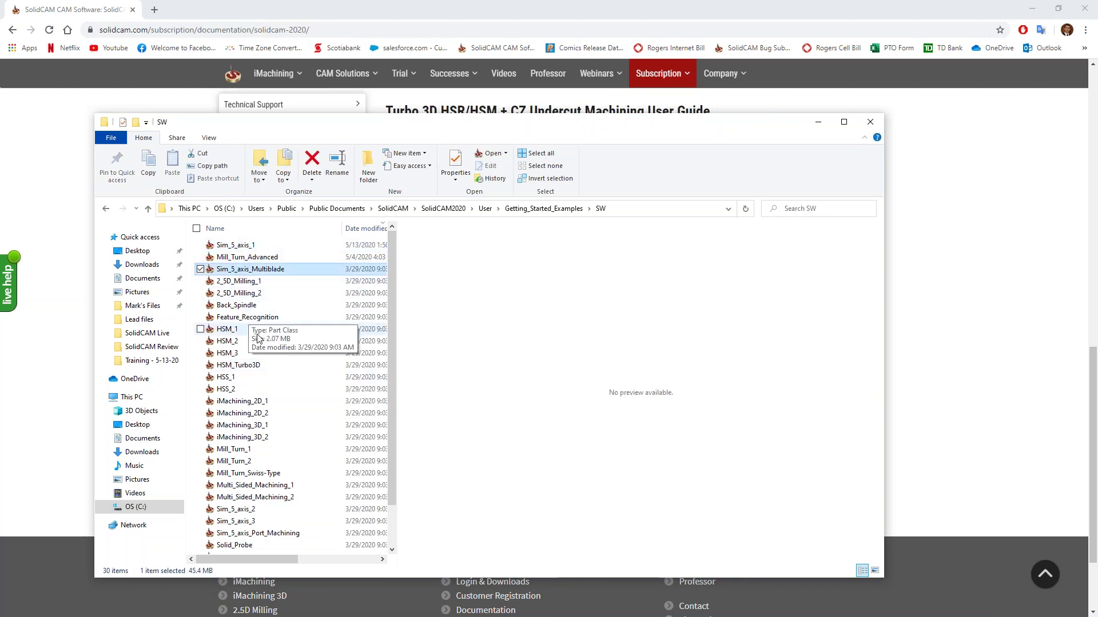
# Step: Select the Sim_5_axis_1 example file and turn off the folder's preview pane
pyautogui.click(206, 140)
pyautogui.click(163, 159)
pyautogui.click(163, 160)
pyautogui.click(232, 245)
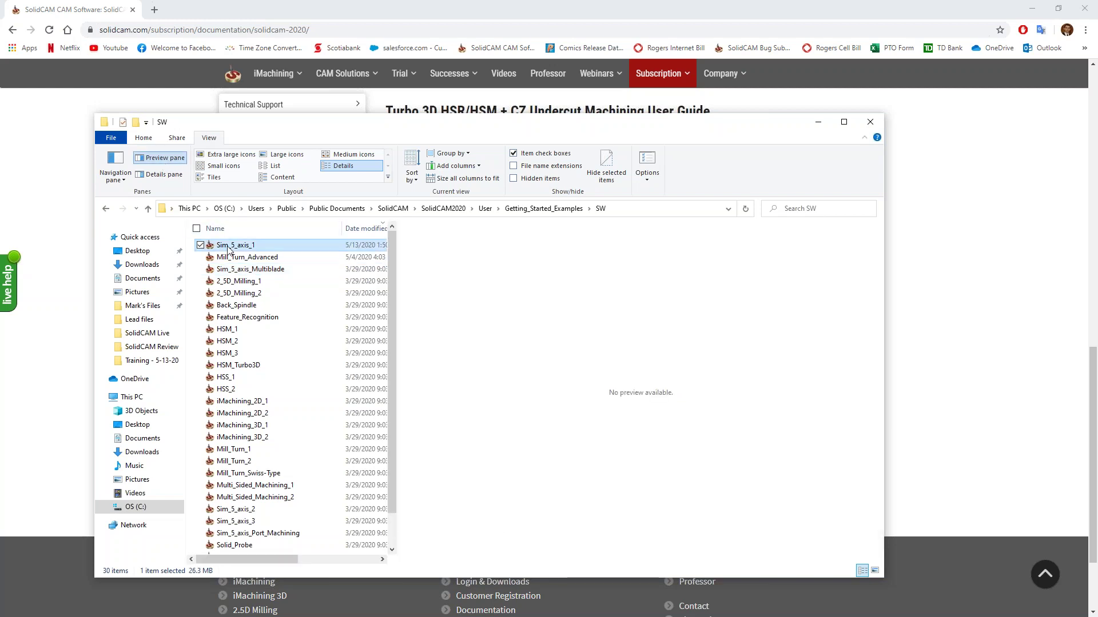
pyautogui.click(171, 158)
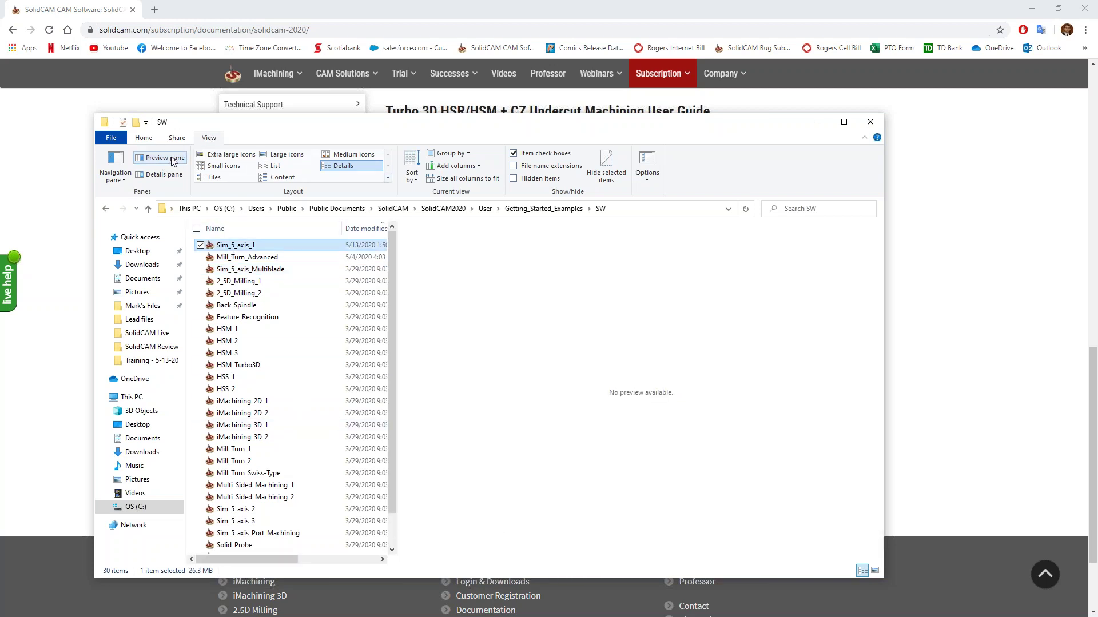
# Step: Switch to the browser, open the SolidCAM website in an incognito window, and go to its Login & Downloads subscription page
pyautogui.click(68, 182)
pyautogui.scroll(7, 613, 221)
pyautogui.scroll(6, 616, 225)
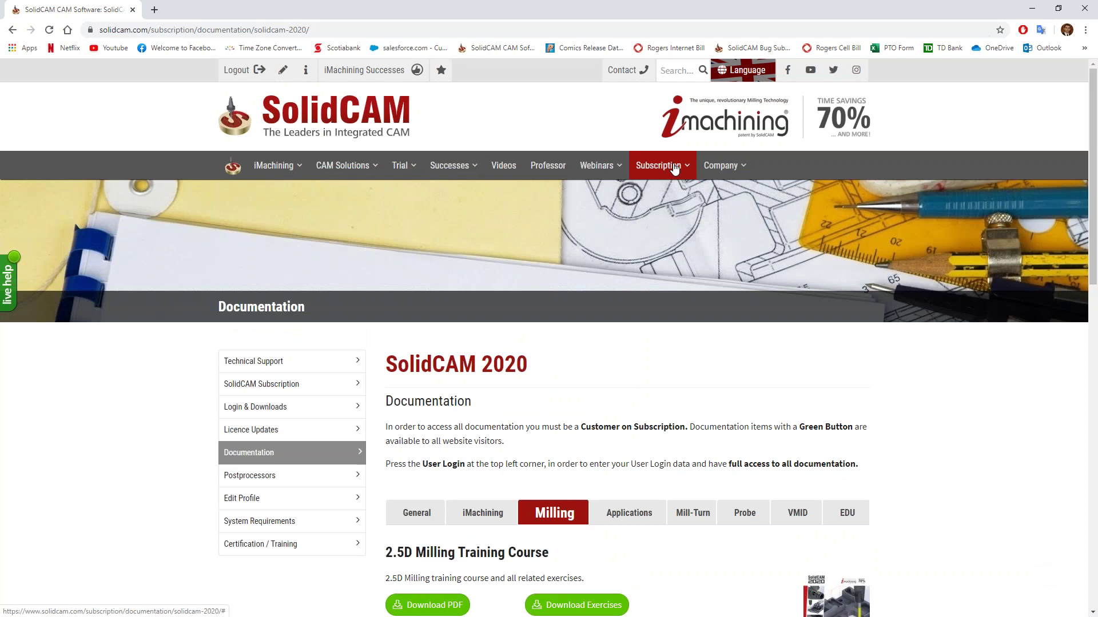
pyautogui.click(1085, 29)
pyautogui.click(1041, 73)
pyautogui.click(445, 49)
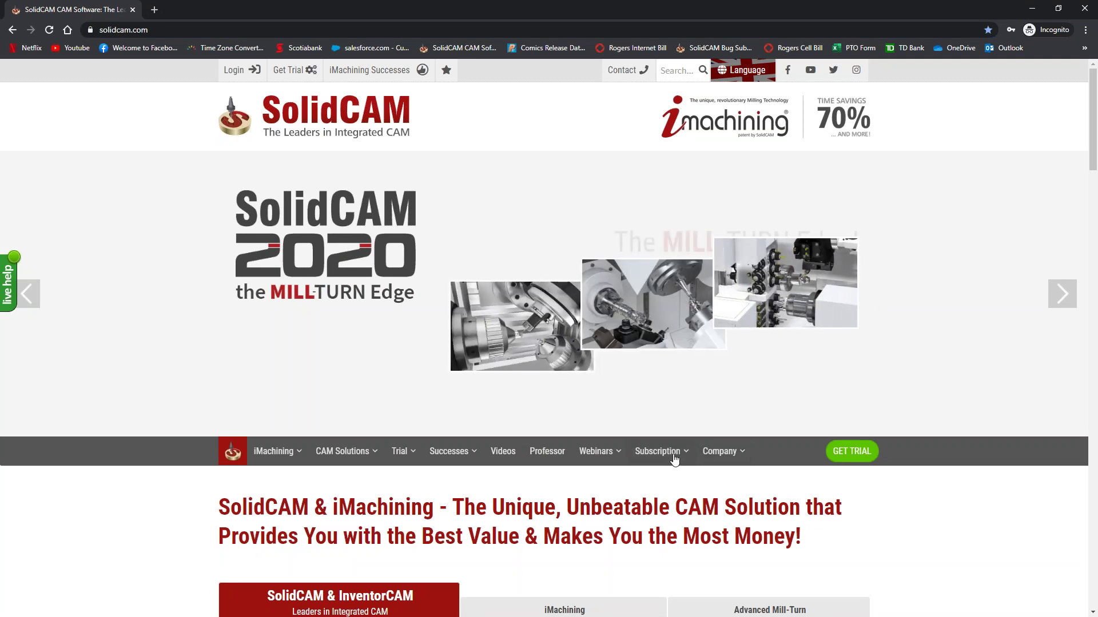
pyautogui.moveTo(676, 458)
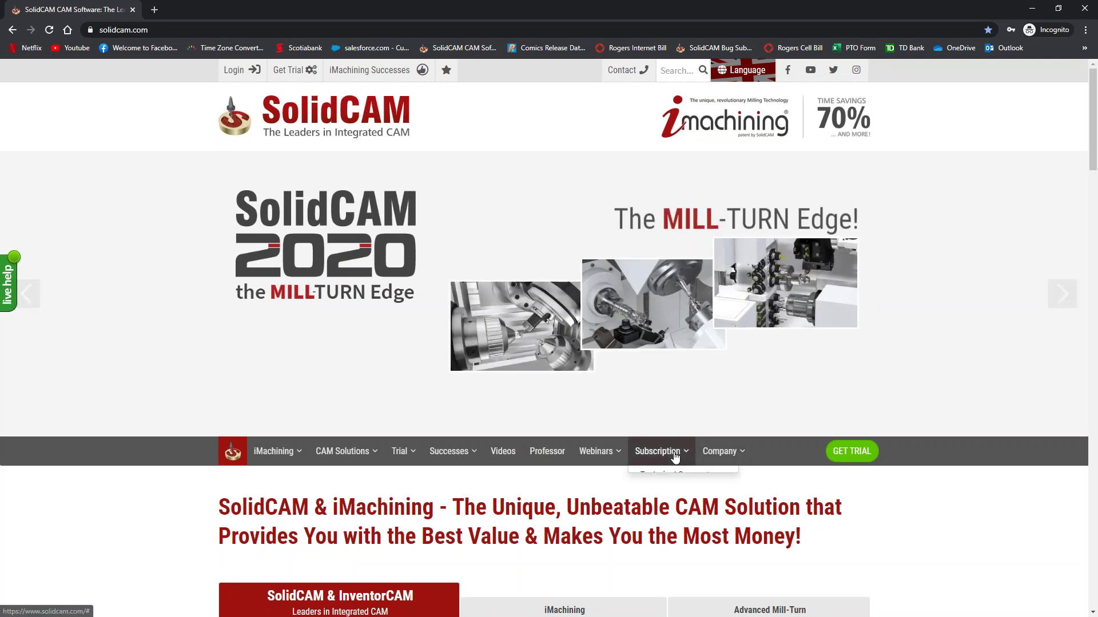
pyautogui.click(675, 474)
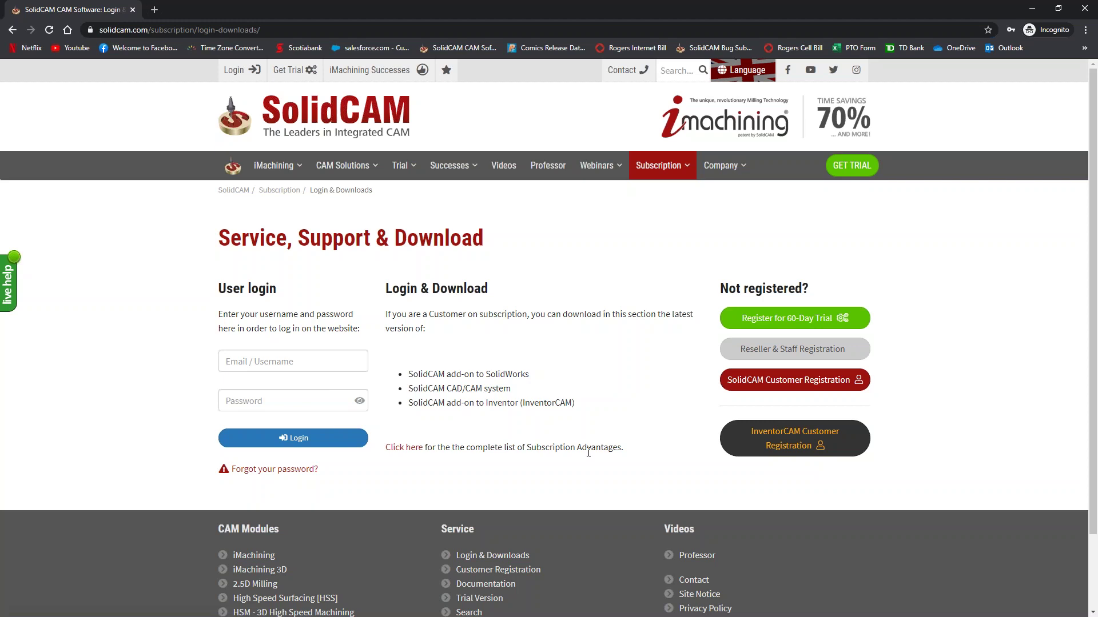
# Step: Close the incognito window, look over the SolidCAM 2020 documentation page again, and minimize the browser
pyautogui.click(132, 10)
pyautogui.scroll(-3, 559, 450)
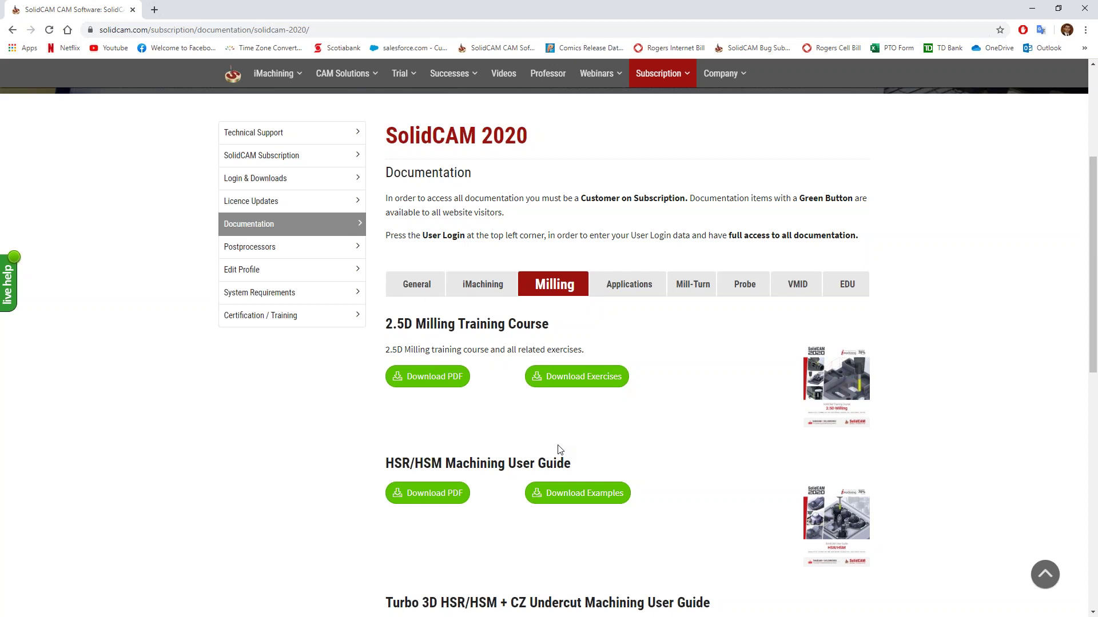
pyautogui.scroll(4, 560, 450)
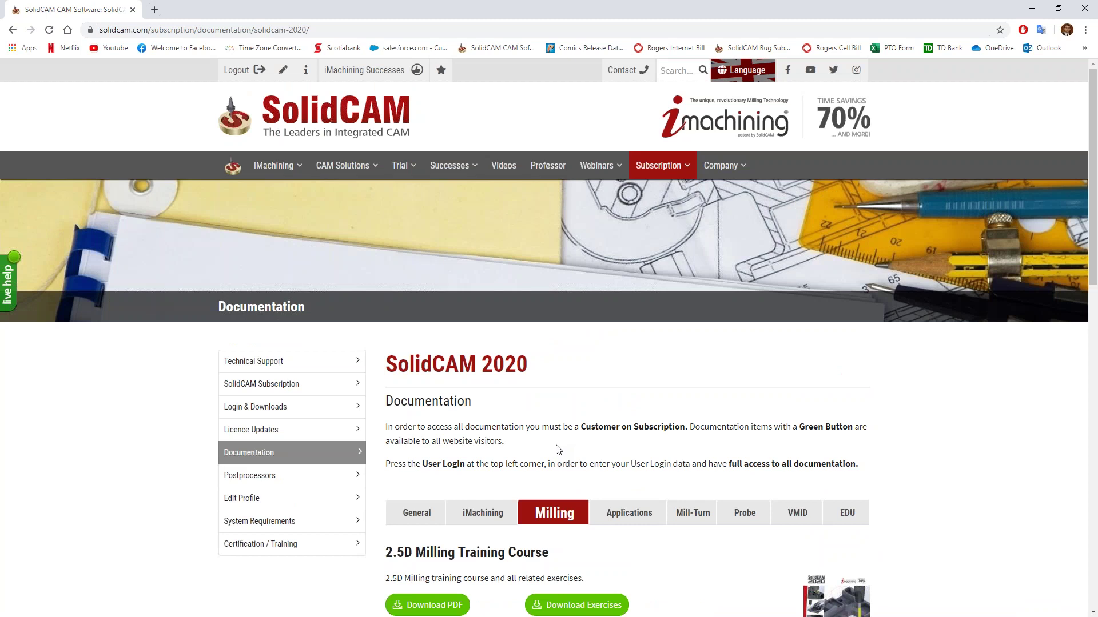
pyautogui.click(1033, 10)
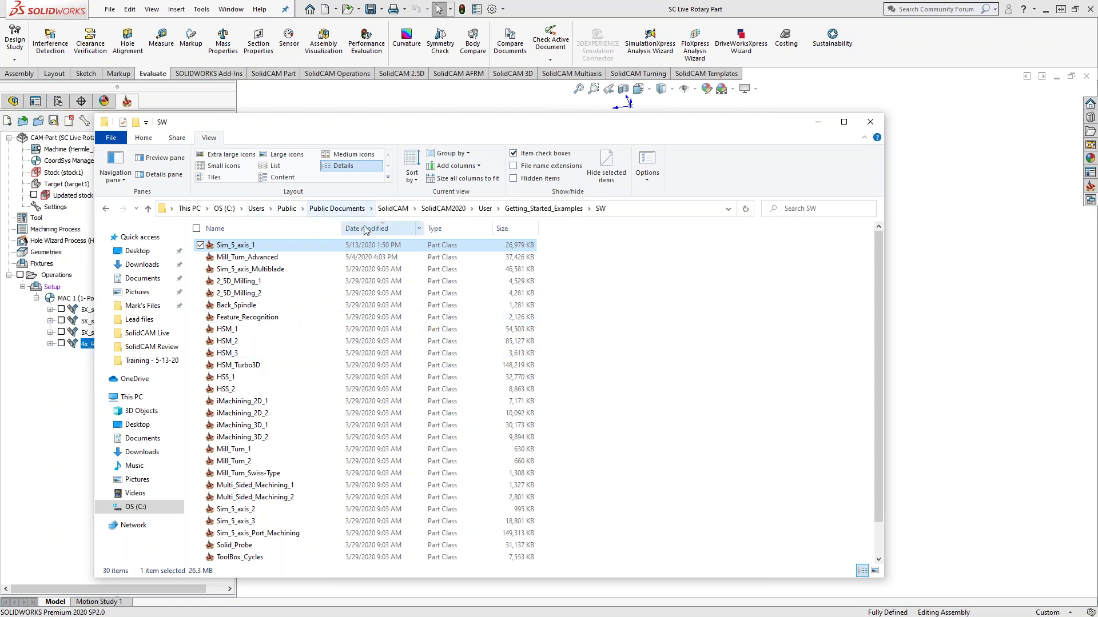
# Step: Visit the SolidCAM2020 parent folder, return to the SW example folder to look through its files, and close the file window
pyautogui.click(445, 209)
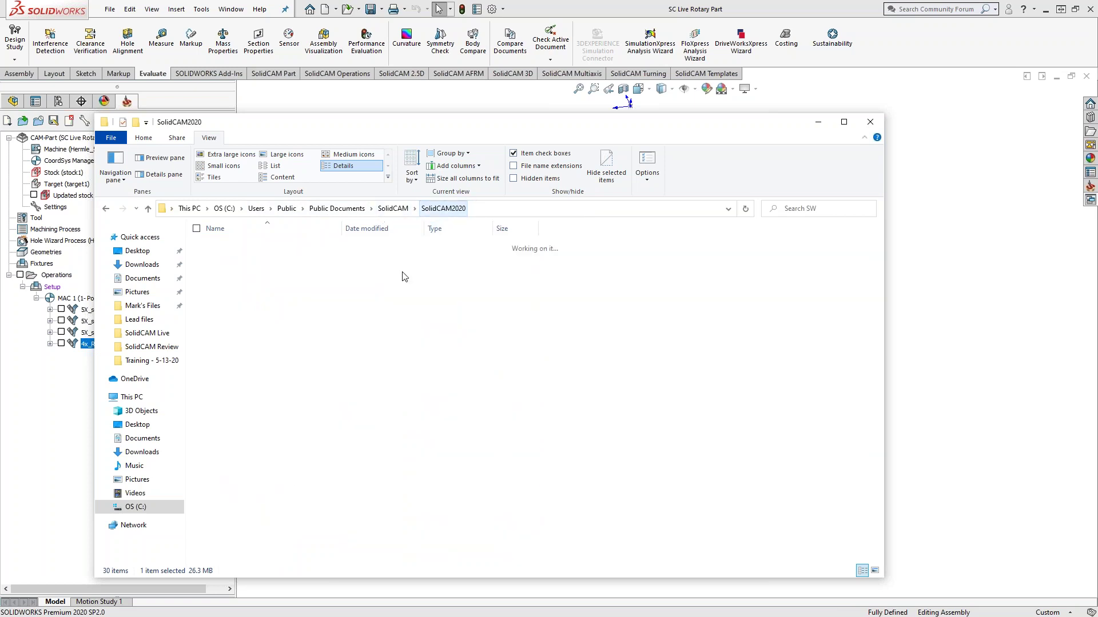
pyautogui.click(106, 208)
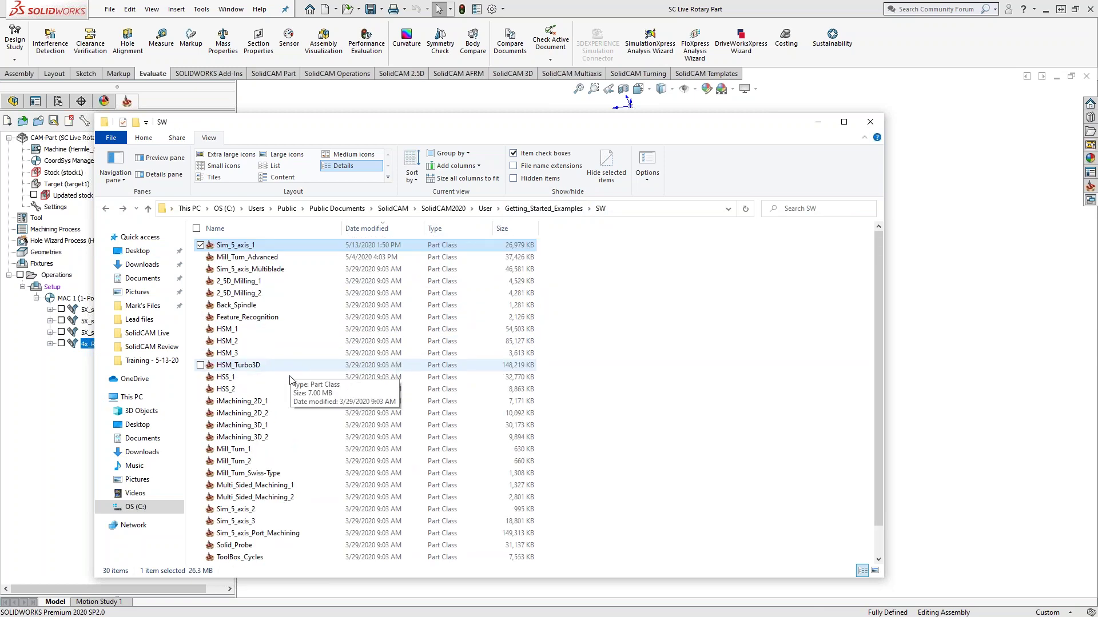
pyautogui.scroll(-1, 290, 373)
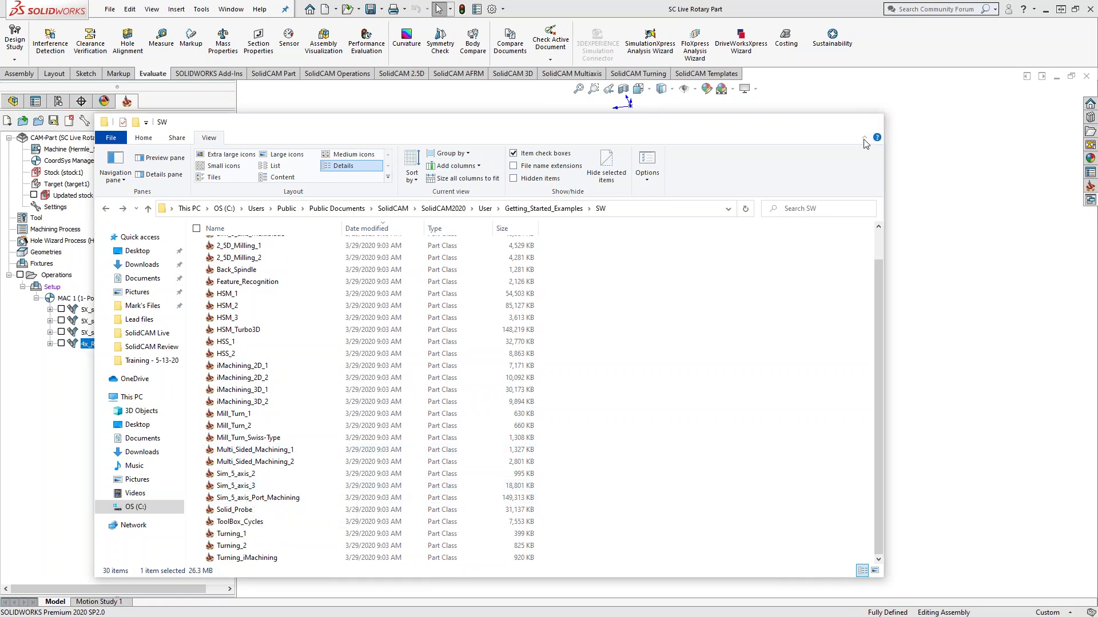
pyautogui.click(869, 123)
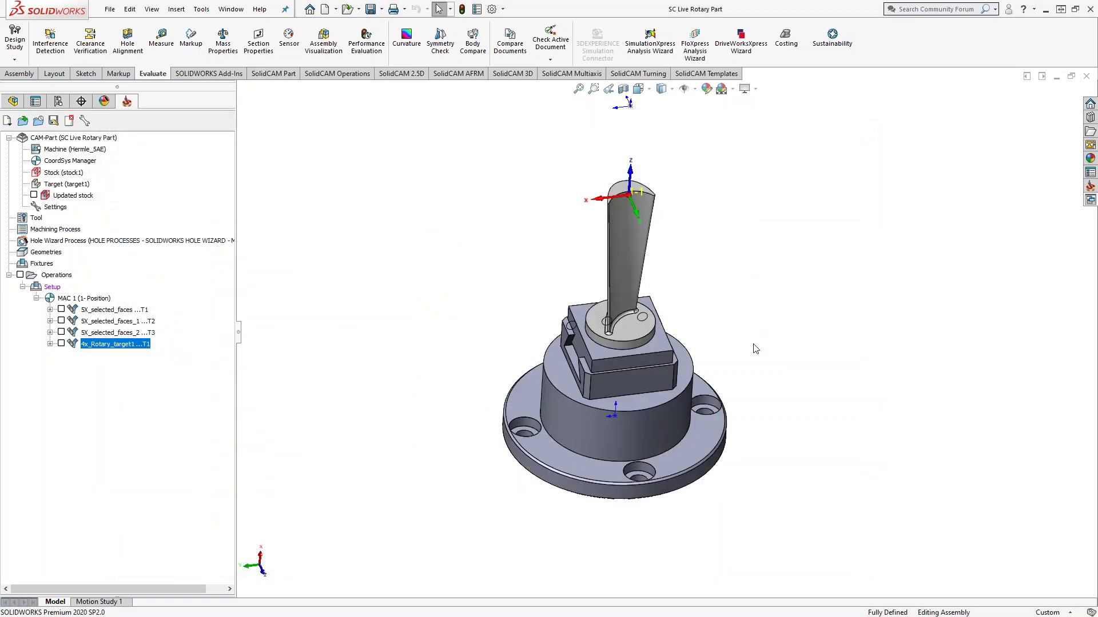
# Step: Check the available milling operation types and open the settings of the 4x_Rotary_target1 rotary machining operation
pyautogui.moveTo(753, 350); pyautogui.dragTo(733, 364, button='middle')
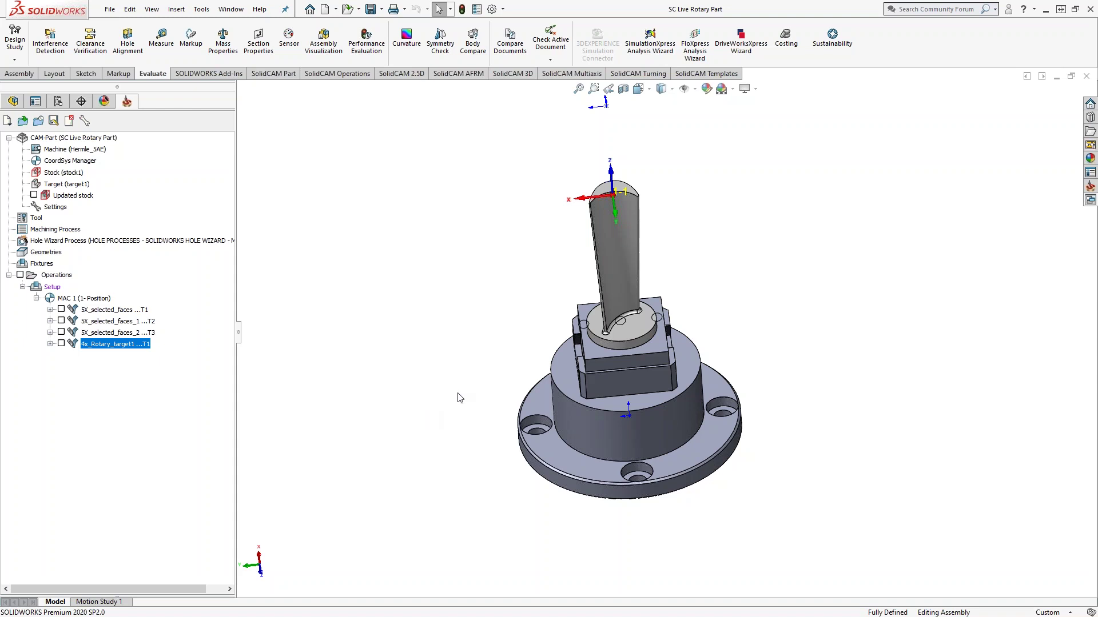
pyautogui.rightClick(116, 352)
pyautogui.moveTo(172, 38)
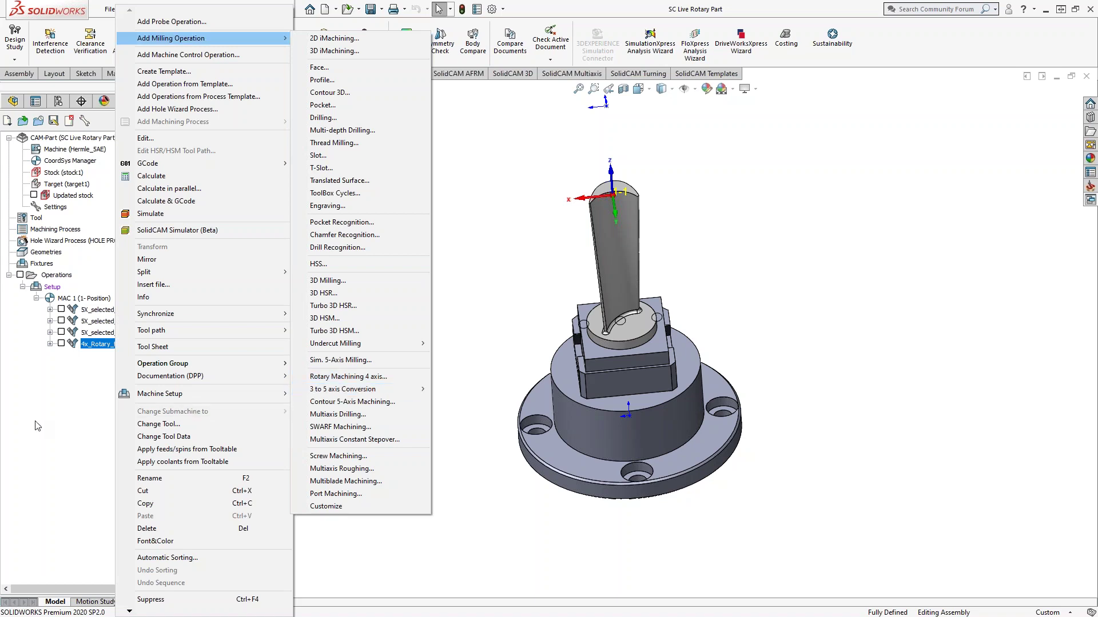
pyautogui.click(337, 378)
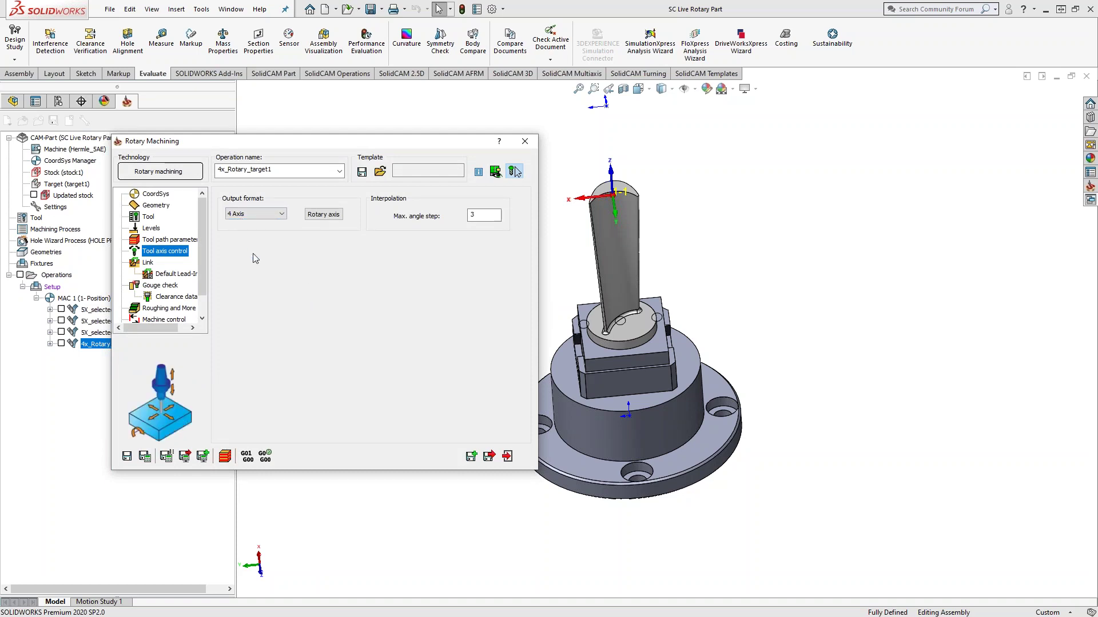
# Step: Review the rotary operation's geometry settings and the list of machining surfaces
pyautogui.click(158, 206)
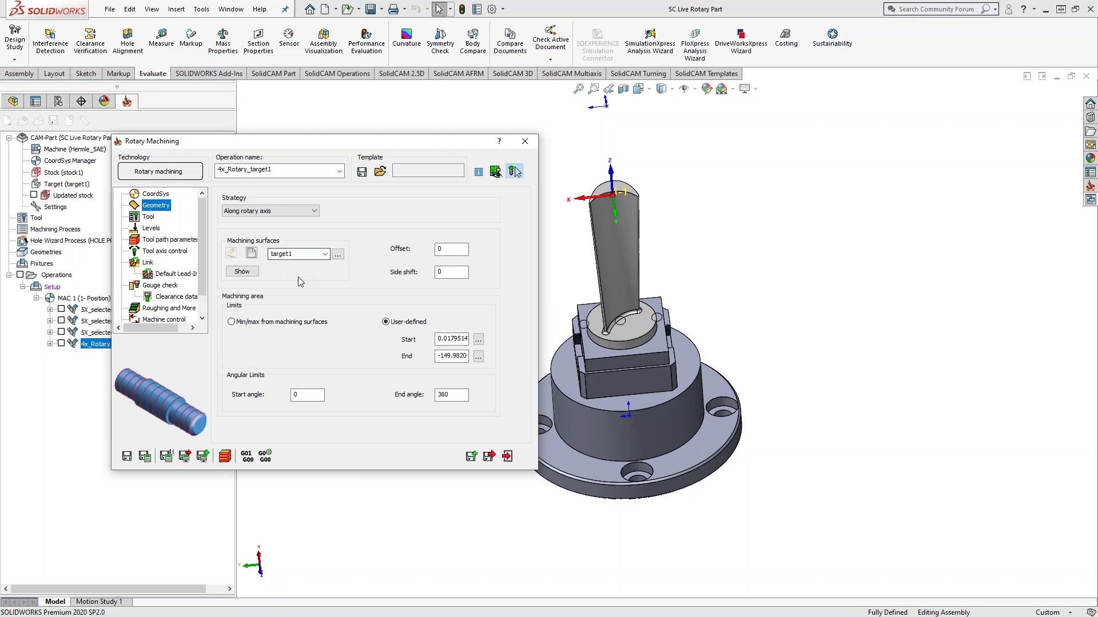
pyautogui.click(325, 255)
pyautogui.click(327, 261)
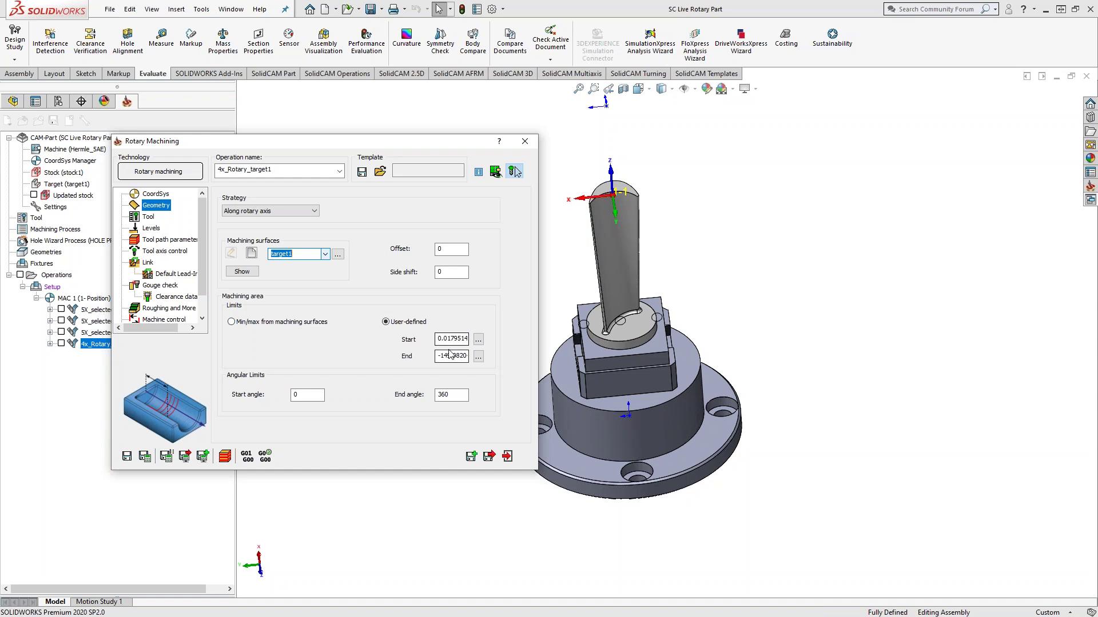
# Step: Confirm the machining area's start point and pick its end point on the round face at the blade's base
pyautogui.click(478, 339)
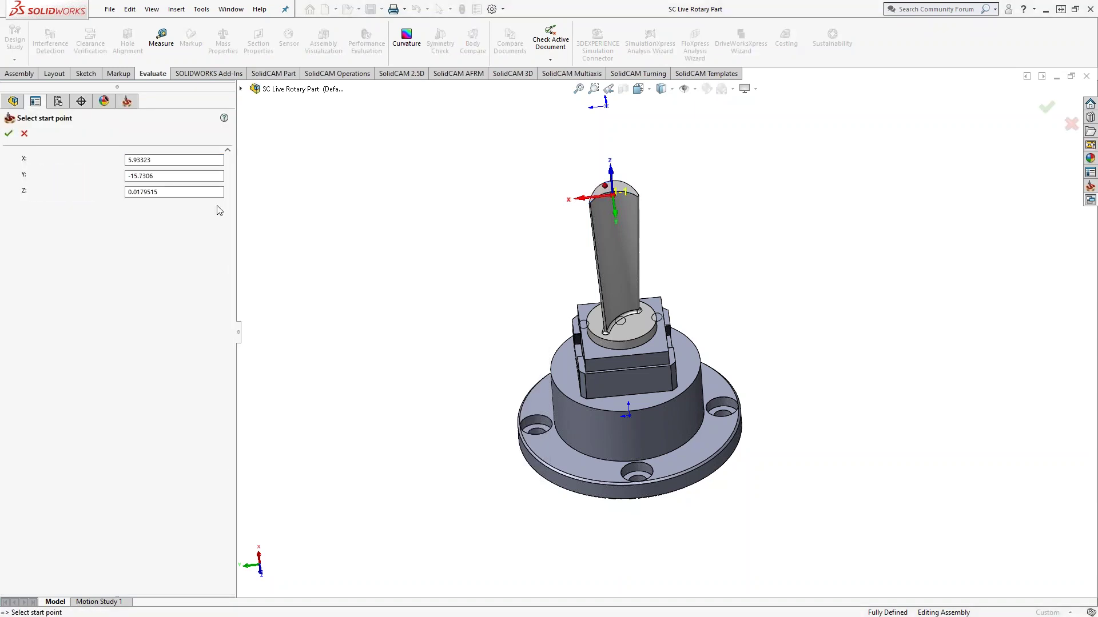
pyautogui.click(8, 133)
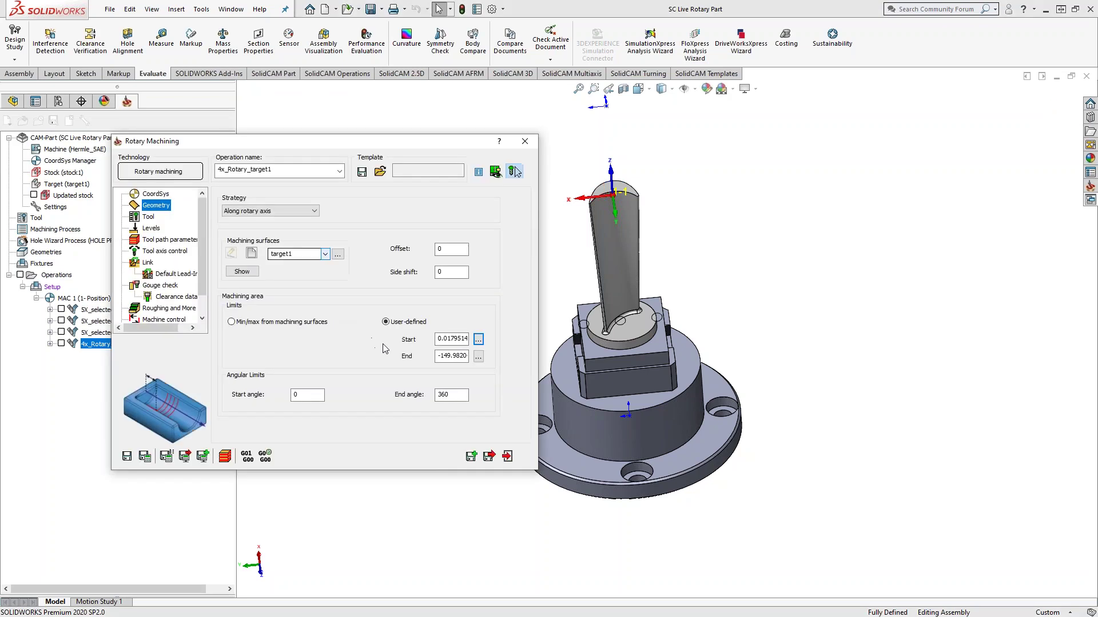
pyautogui.click(477, 356)
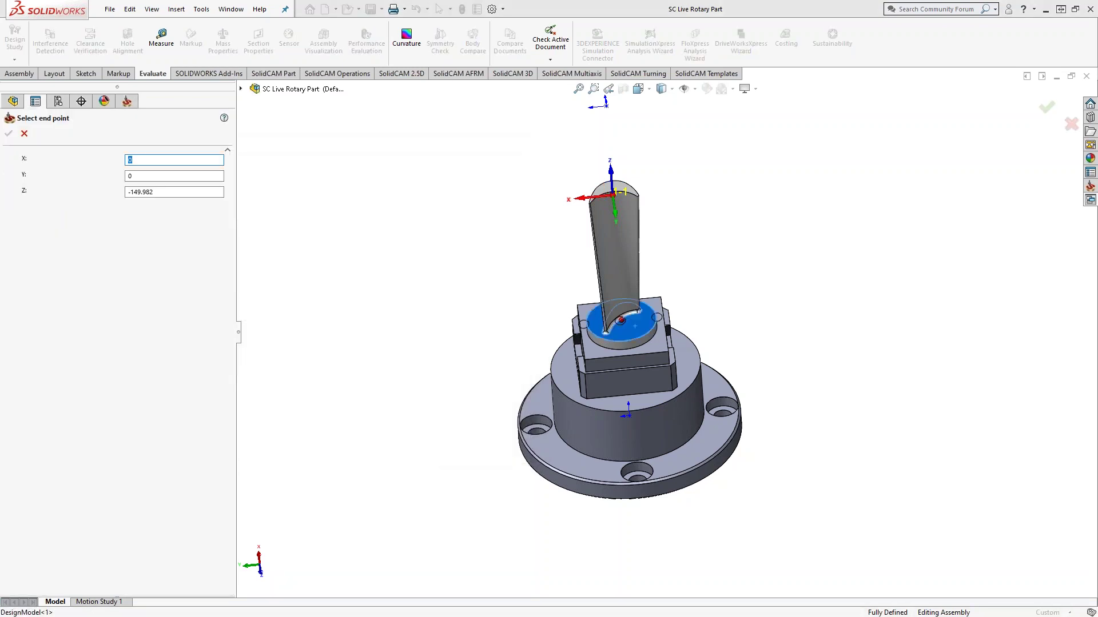
pyautogui.click(635, 326)
pyautogui.click(8, 133)
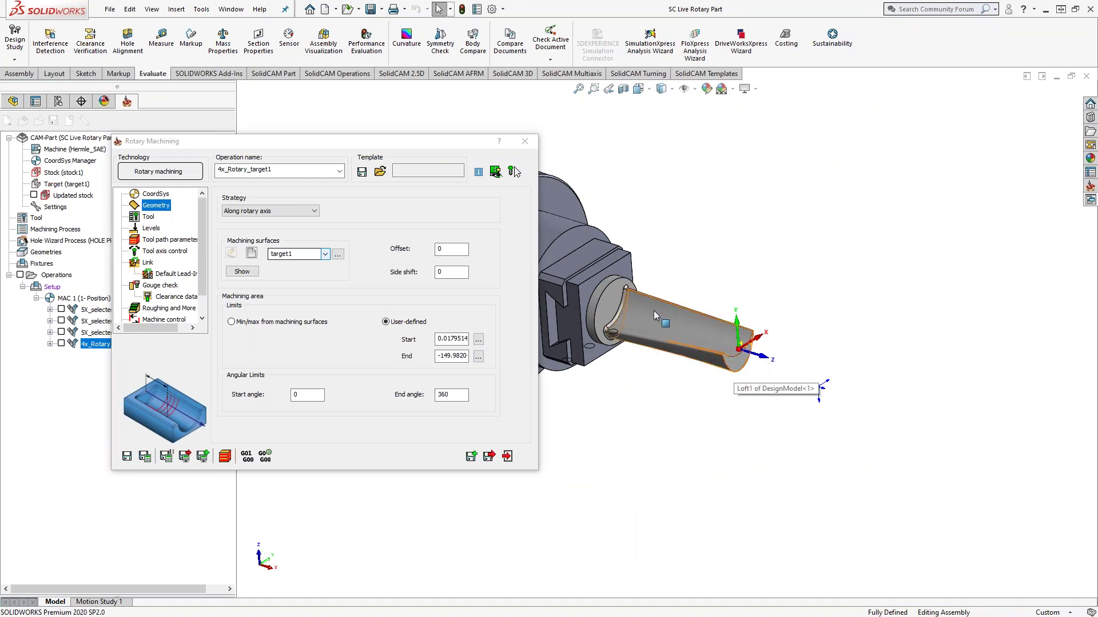
# Step: Review the rotary operation's tool, cylinder clearance levels, and tool path parameter settings
pyautogui.click(147, 221)
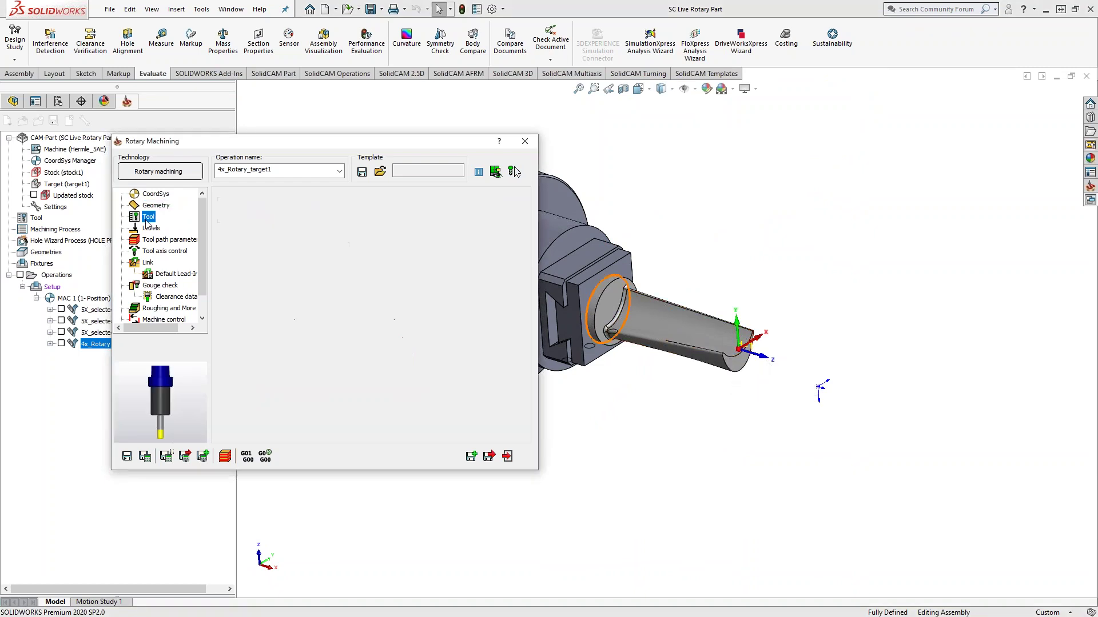
pyautogui.click(155, 229)
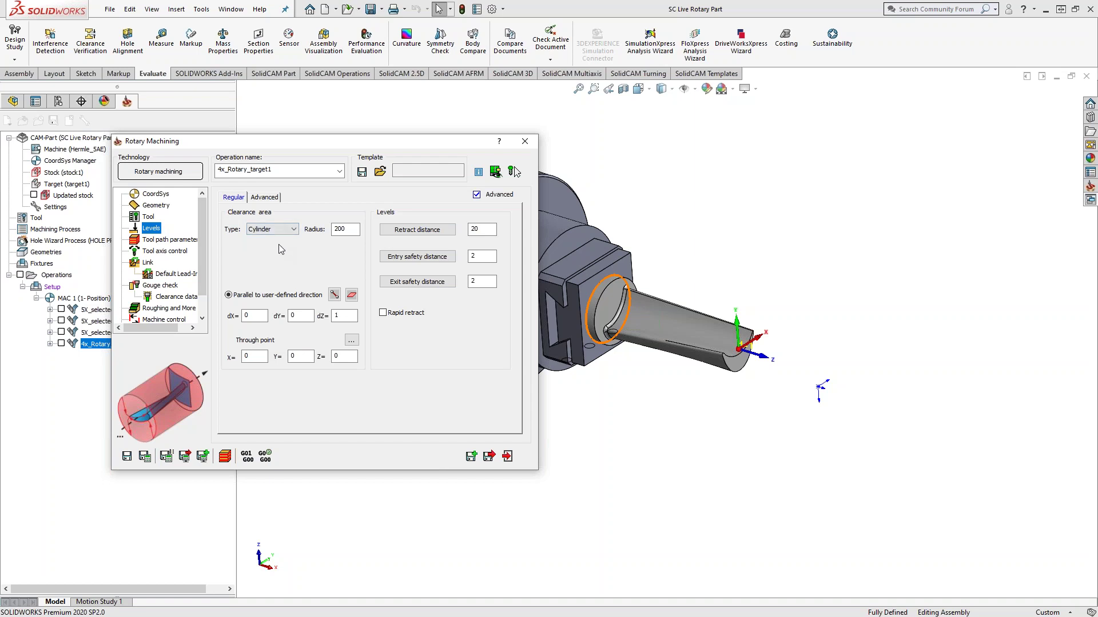
pyautogui.click(290, 228)
pyautogui.click(169, 245)
pyautogui.click(169, 246)
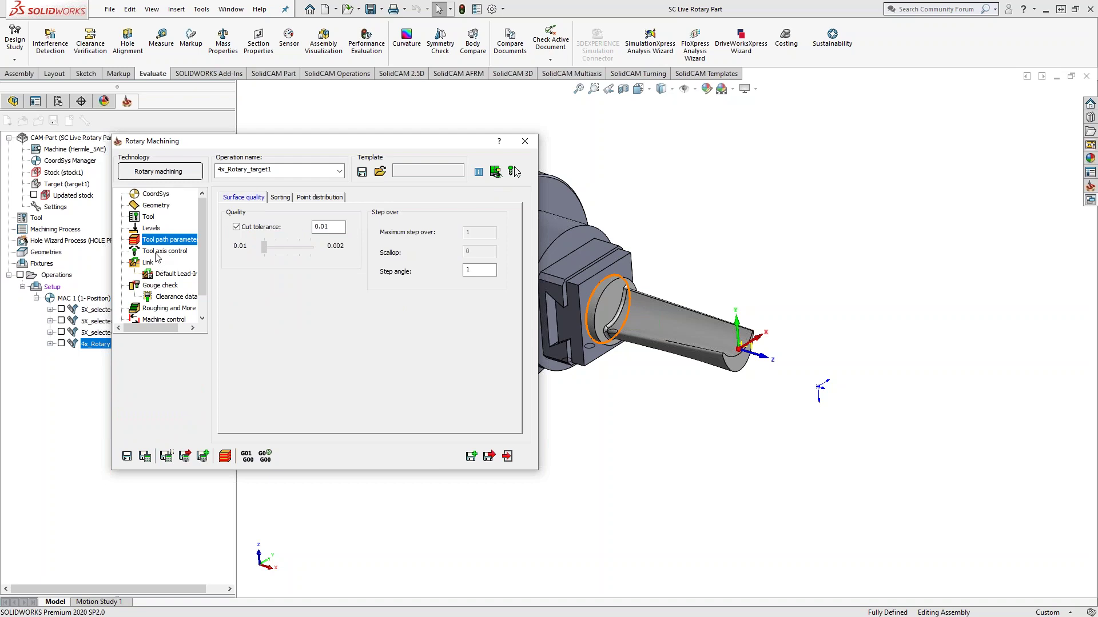
# Step: Review the tool axis control settings and the 4th axis direction and base point, leaving the axis dialog without changes
pyautogui.click(156, 255)
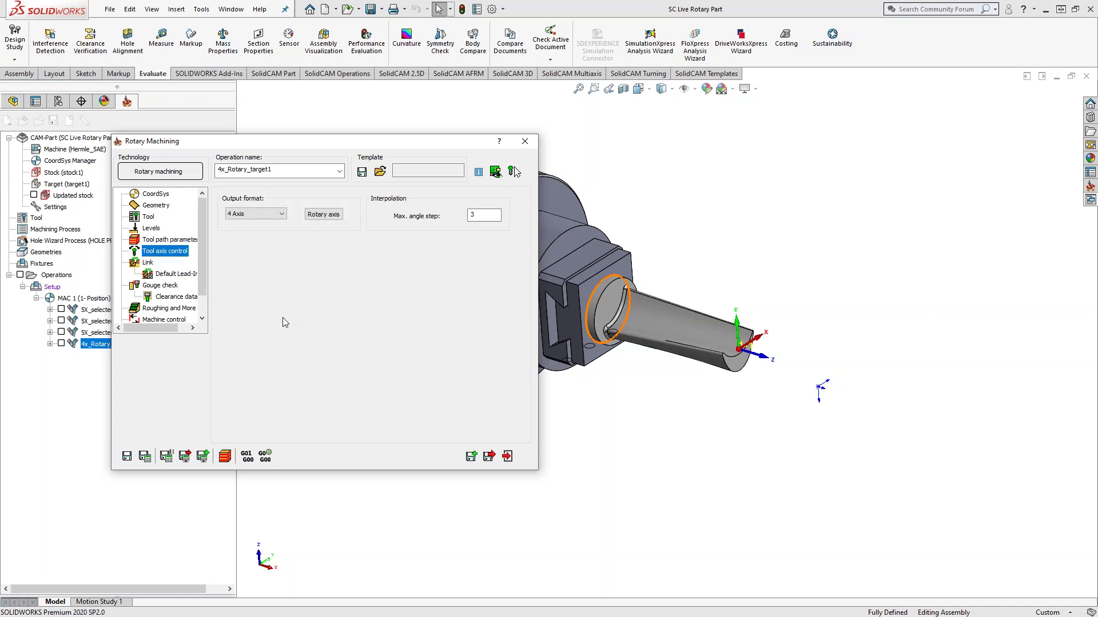
pyautogui.click(323, 214)
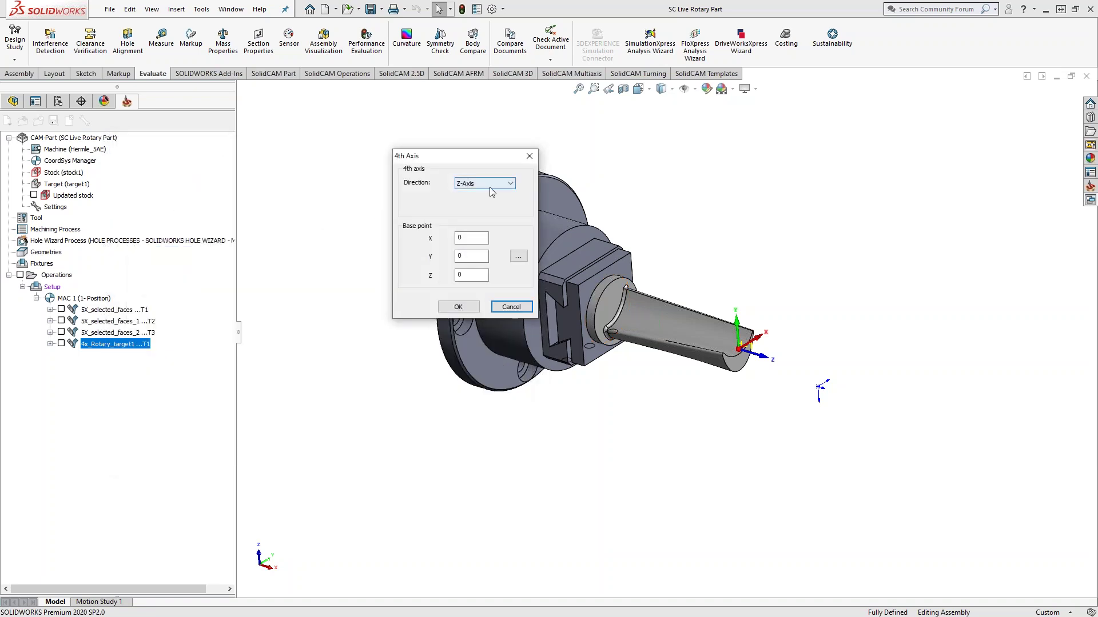
pyautogui.click(511, 307)
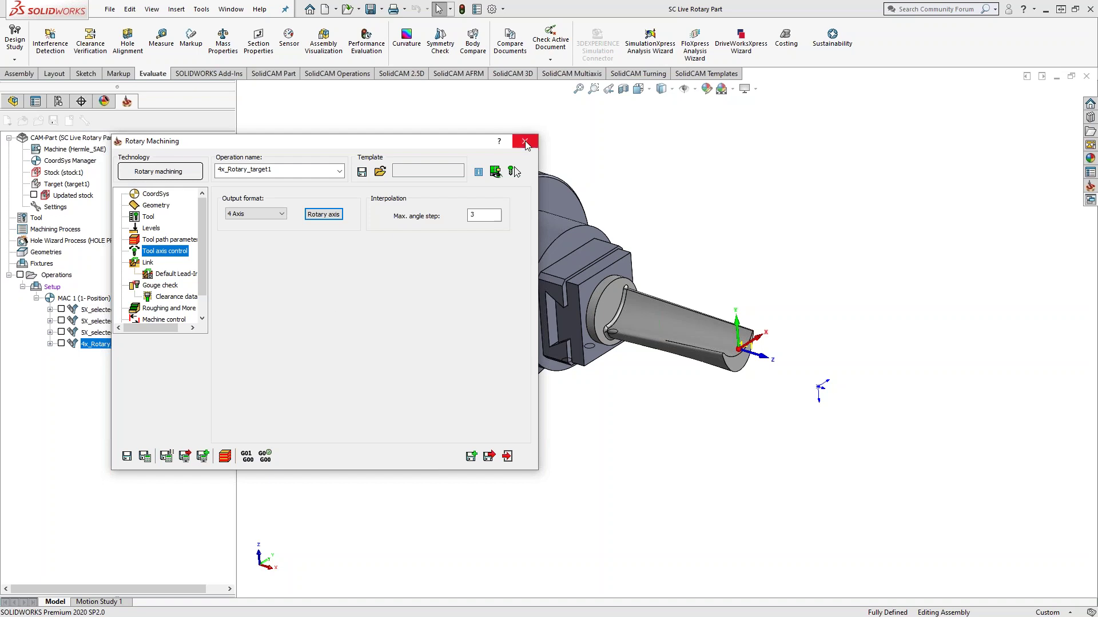
# Step: Display the 4x_Rotary_target1 operation's tool path on the model, inspect it around the blade, and hide it again
pyautogui.click(62, 343)
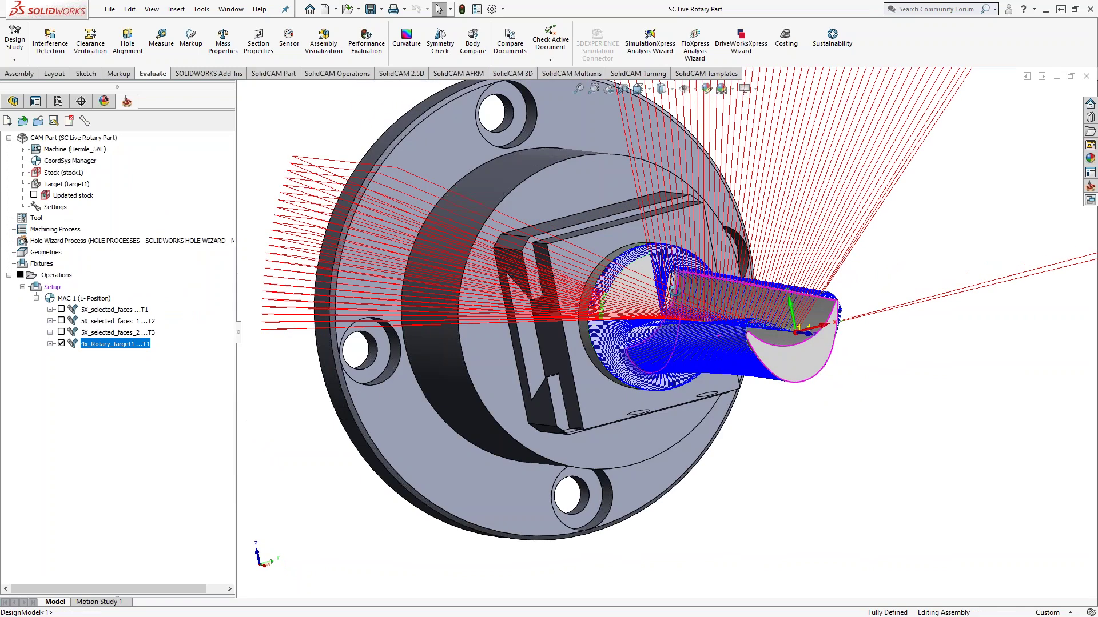
pyautogui.moveTo(676, 290); pyautogui.dragTo(676, 319, button='middle')
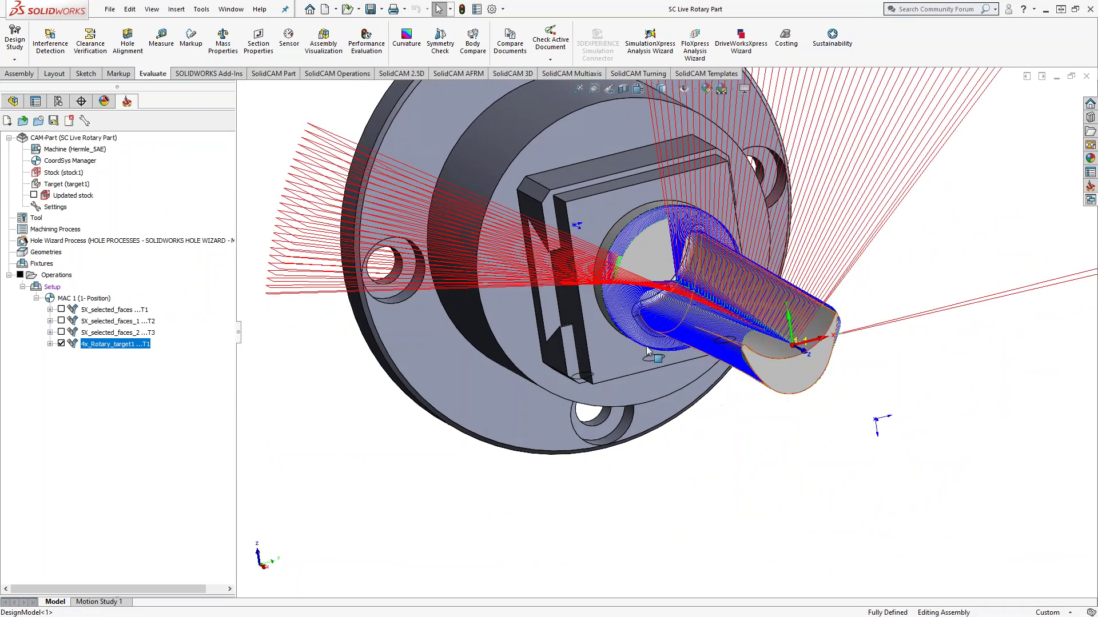
pyautogui.rightClick(98, 344)
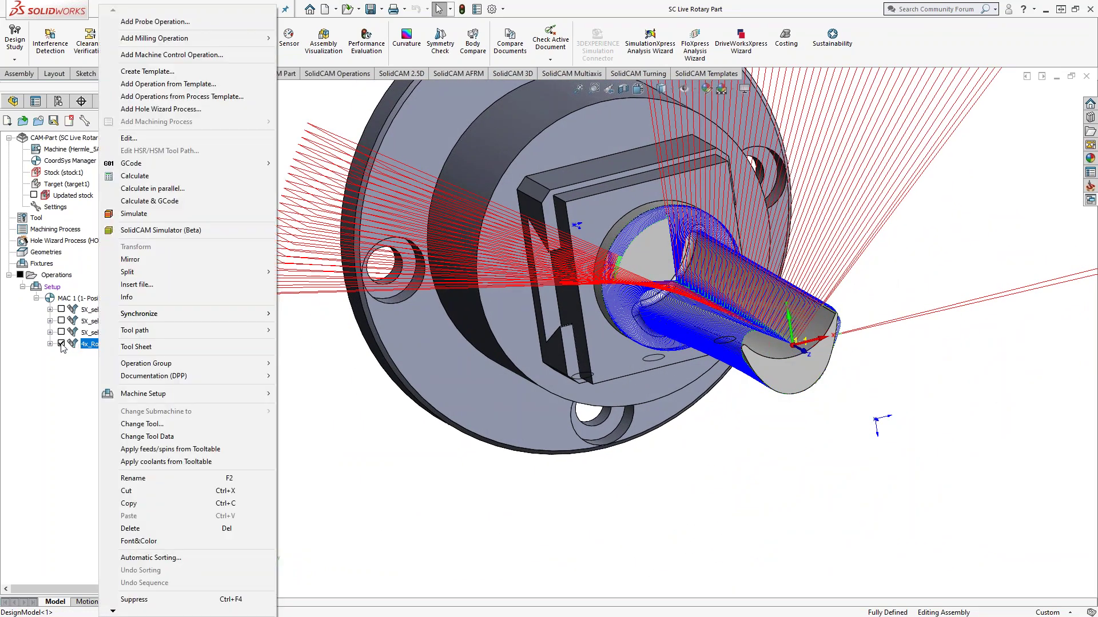
pyautogui.click(62, 343)
# Step: Simulate the 4x_Rotary_target1 operation in Host CAD mode, watch the tool move around the blade, and close the simulation
pyautogui.rightClick(96, 346)
pyautogui.click(136, 214)
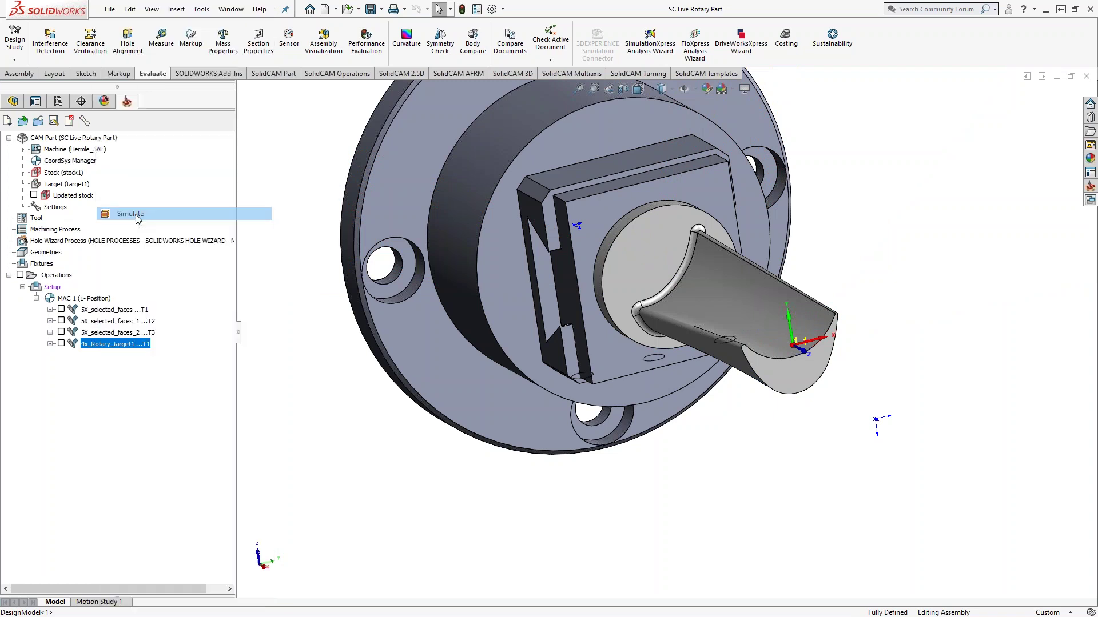
pyautogui.moveTo(316, 542); pyautogui.dragTo(284, 538)
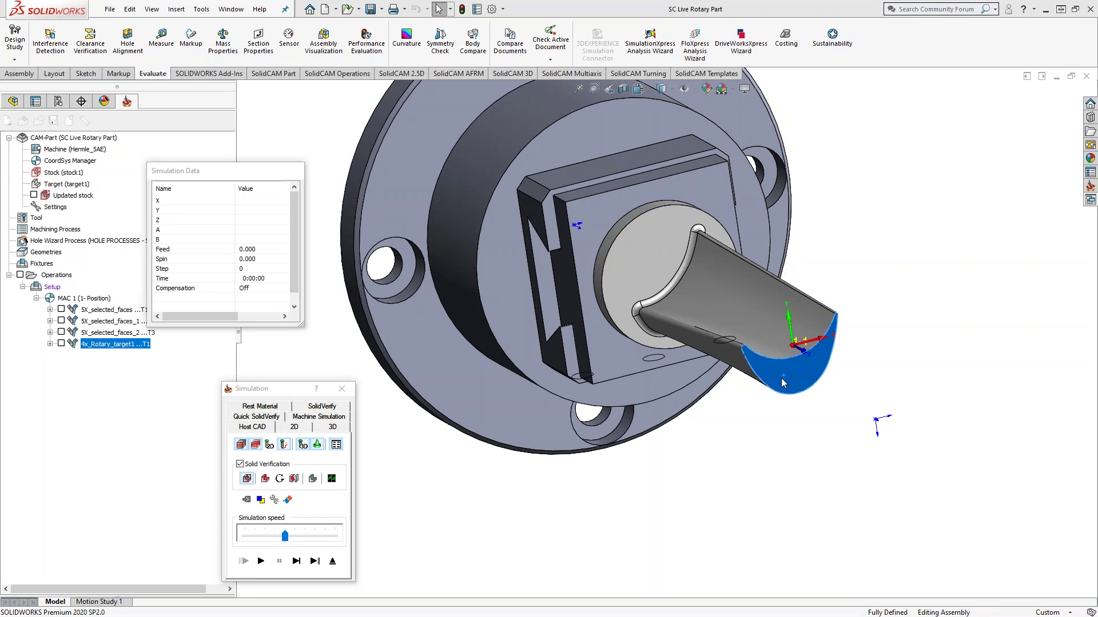
pyautogui.rightClick(783, 383)
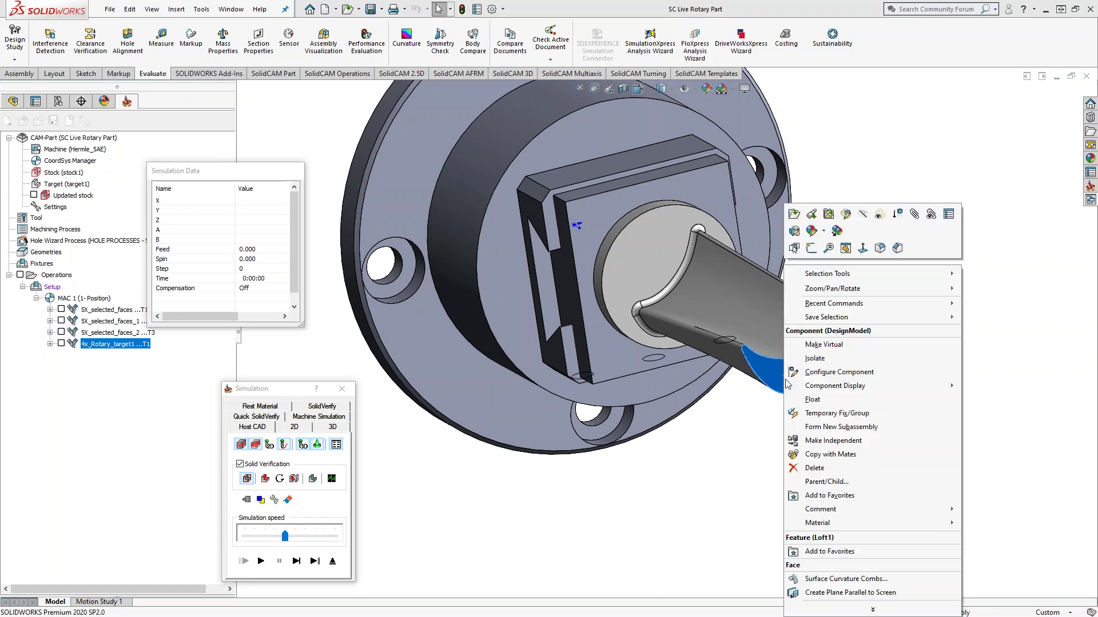
pyautogui.click(261, 561)
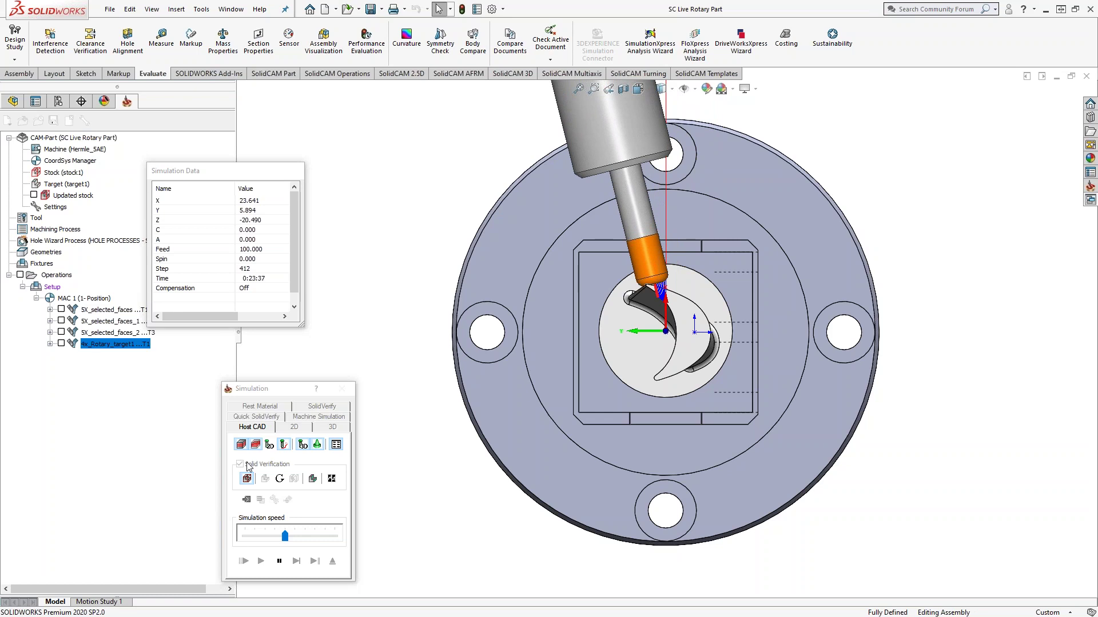
pyautogui.moveTo(640, 358); pyautogui.dragTo(763, 579, button='middle')
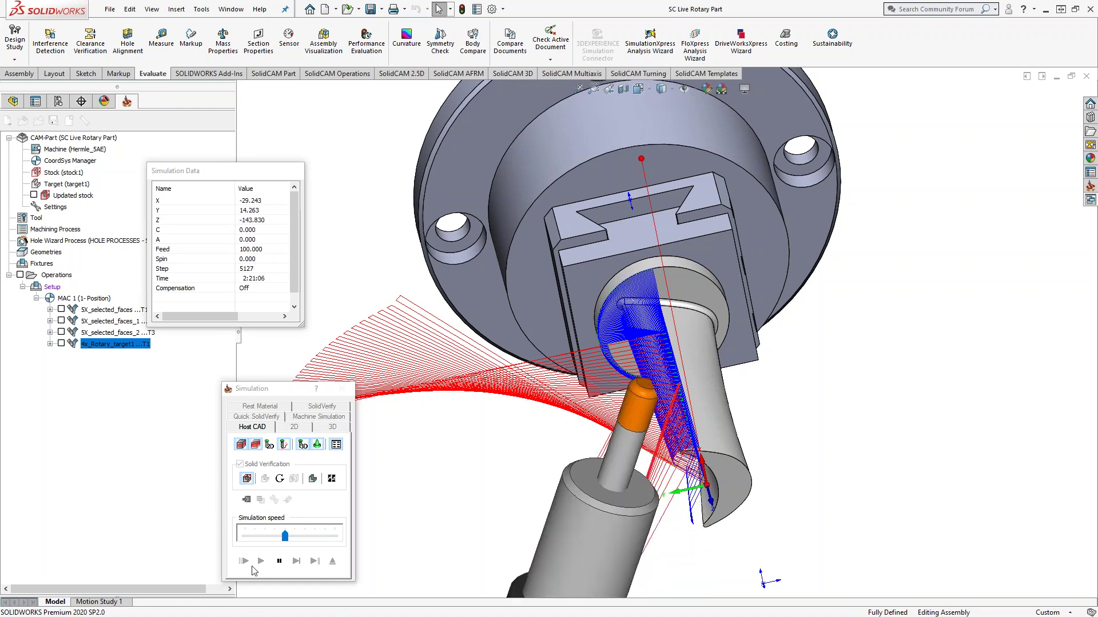
pyautogui.click(332, 561)
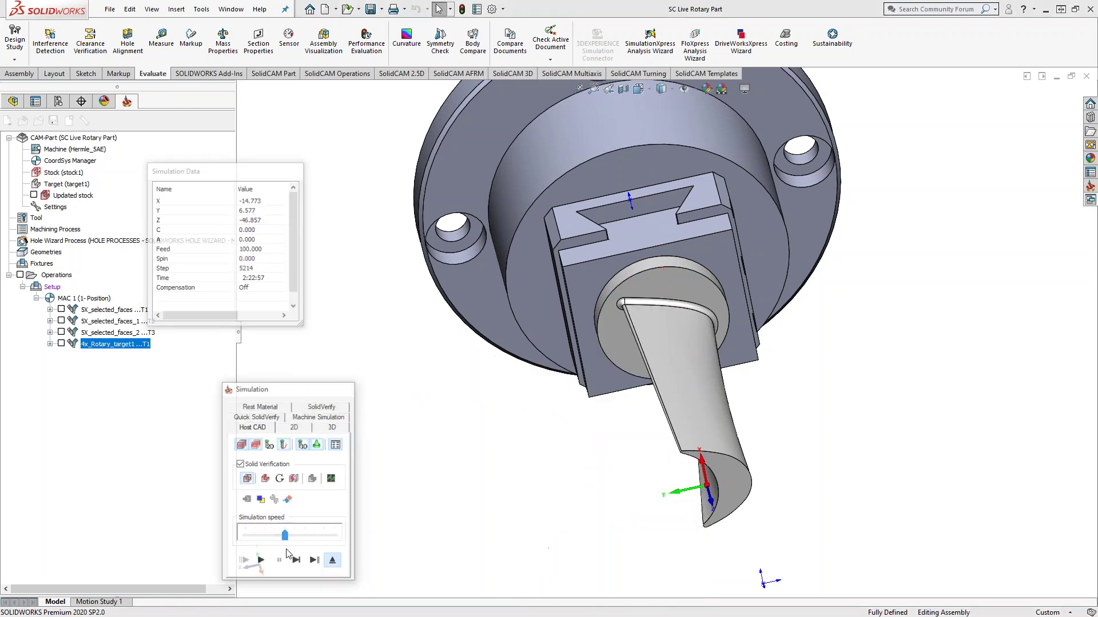
# Step: Start an HSM to Sim. 5-Axis Milling conversion operation and check its list of source operations
pyautogui.rightClick(119, 348)
pyautogui.moveTo(249, 42)
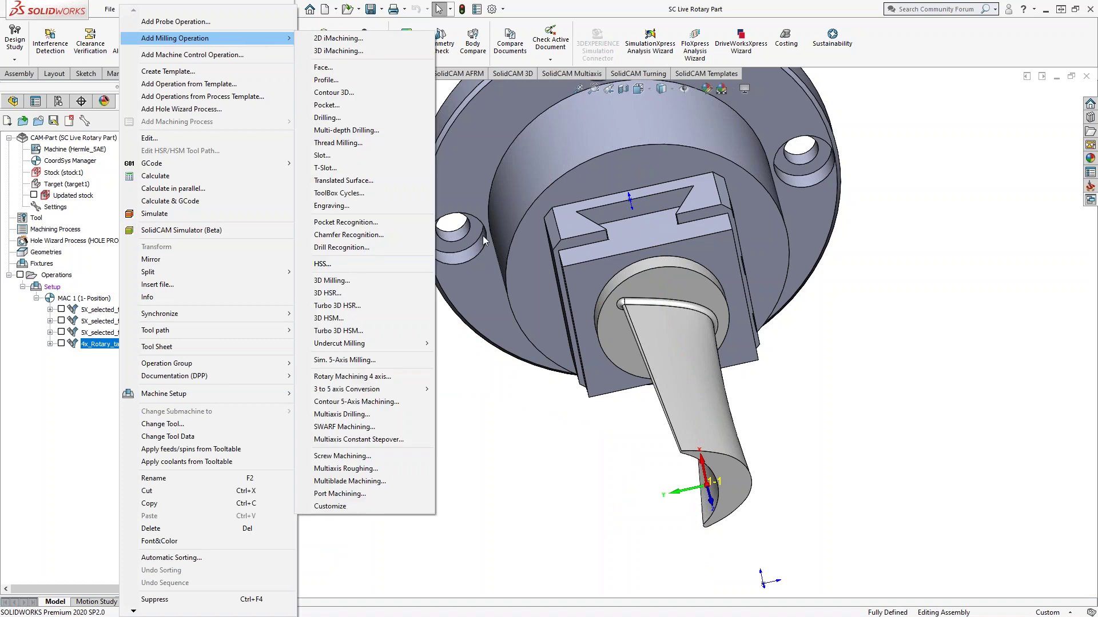
pyautogui.moveTo(363, 392)
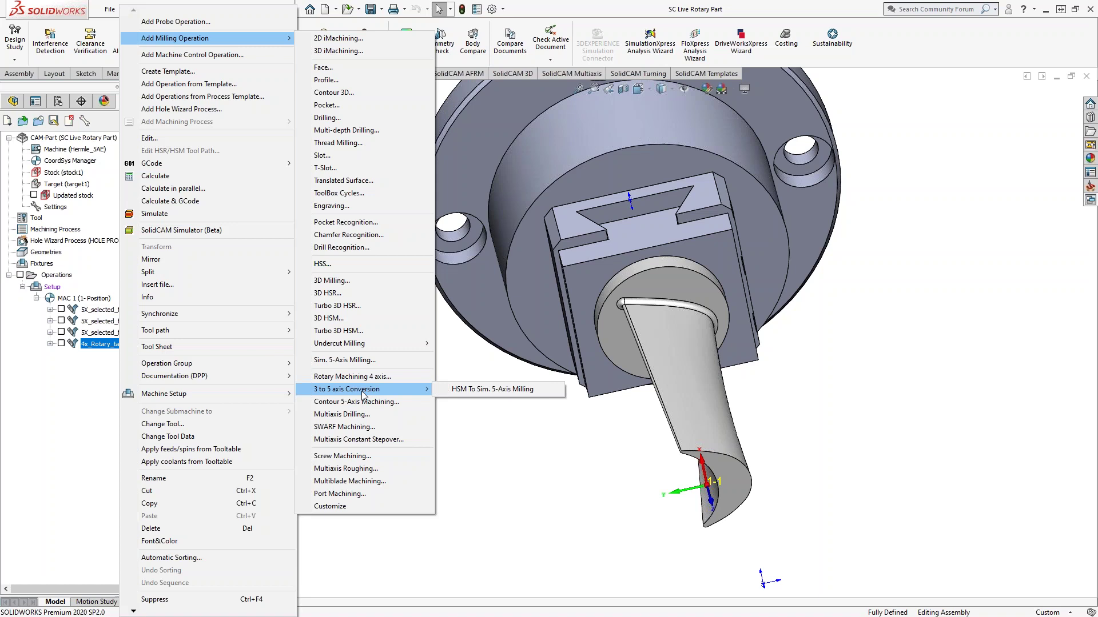
pyautogui.click(463, 394)
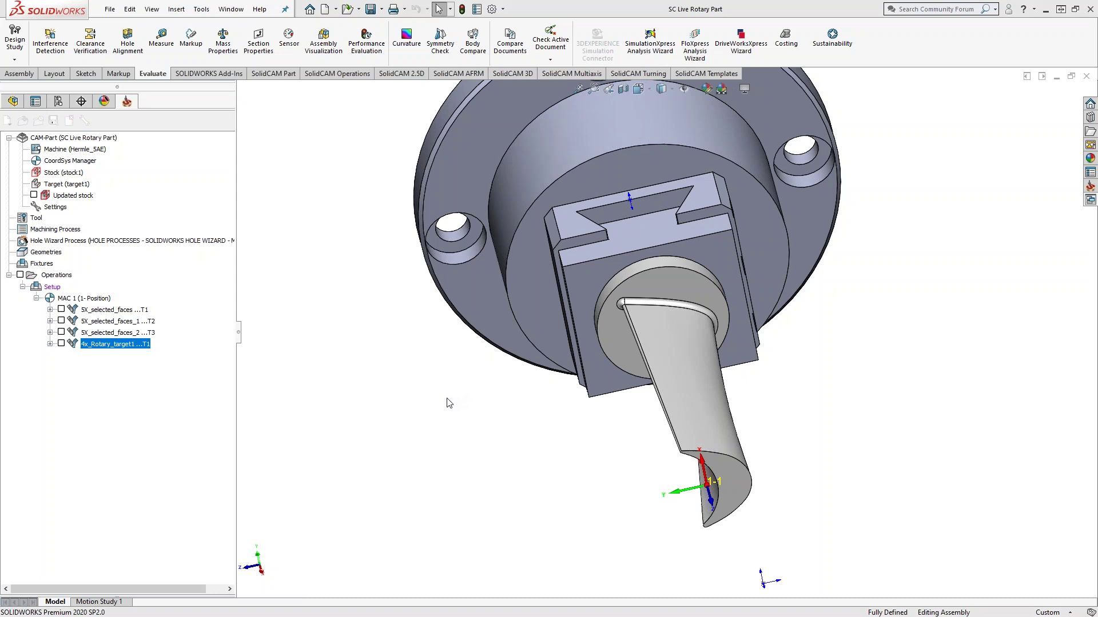
pyautogui.click(317, 216)
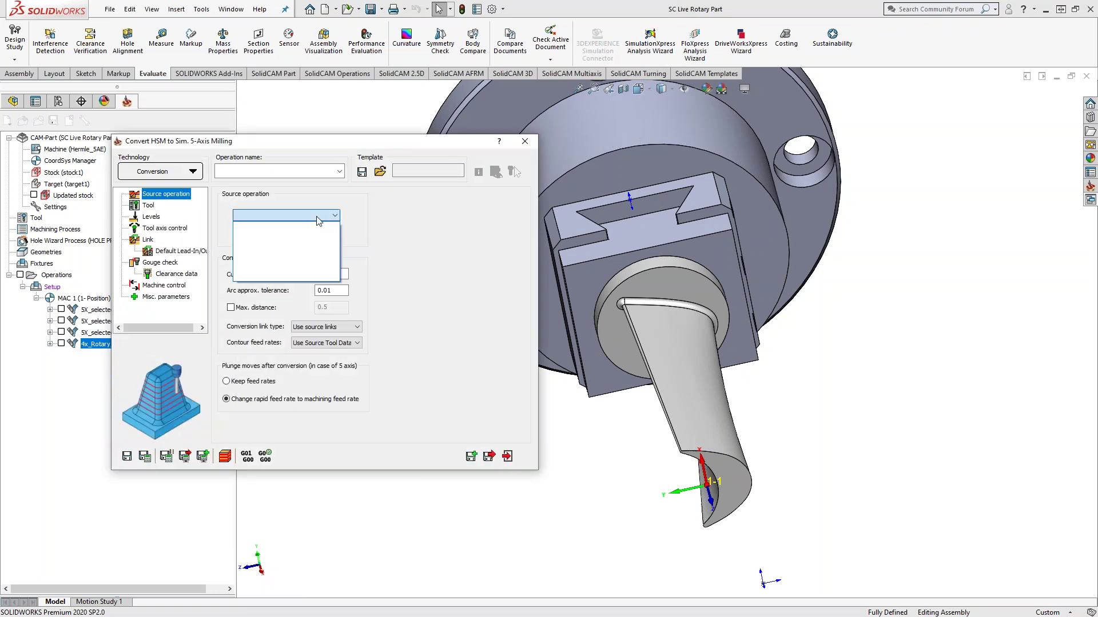
pyautogui.click(317, 217)
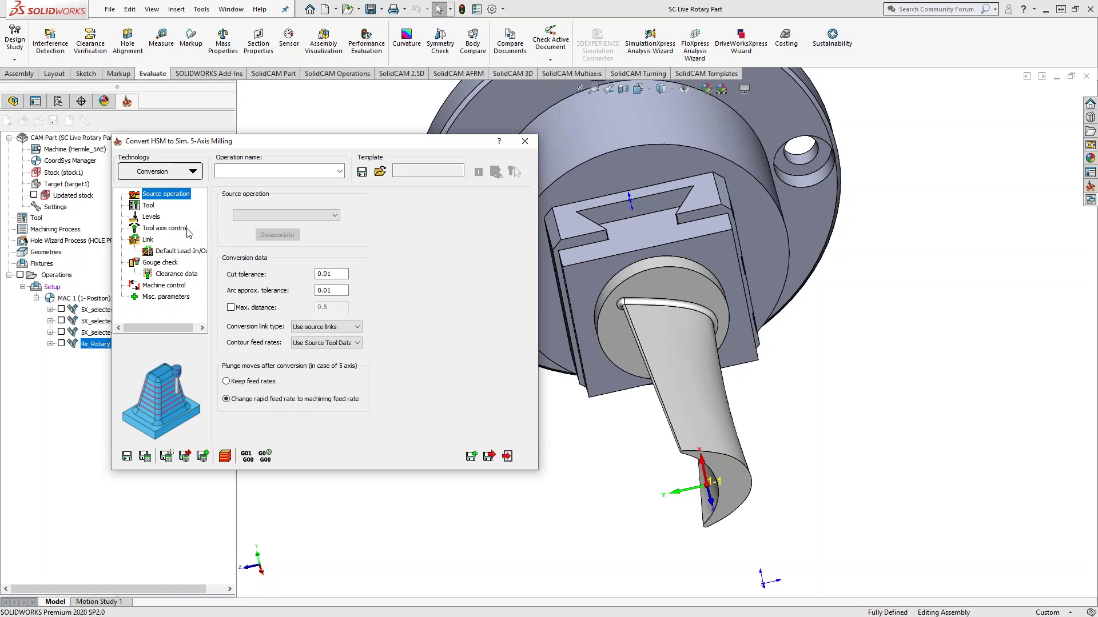
# Step: Review the conversion operation's tool axis direction options and gouge check settings, and close it without saving
pyautogui.click(186, 229)
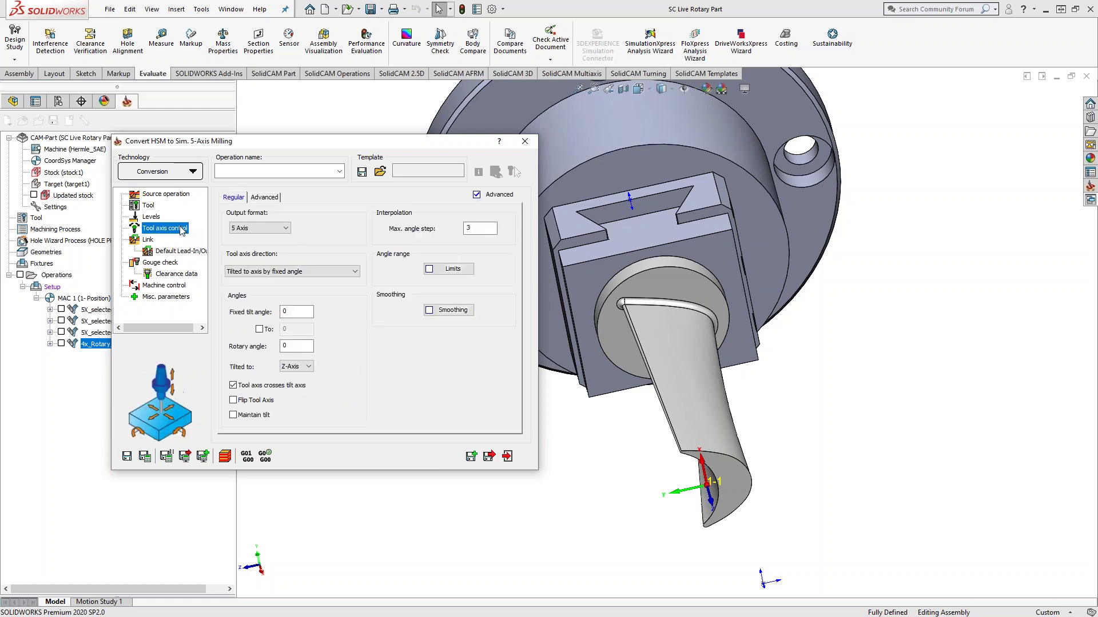
pyautogui.click(330, 272)
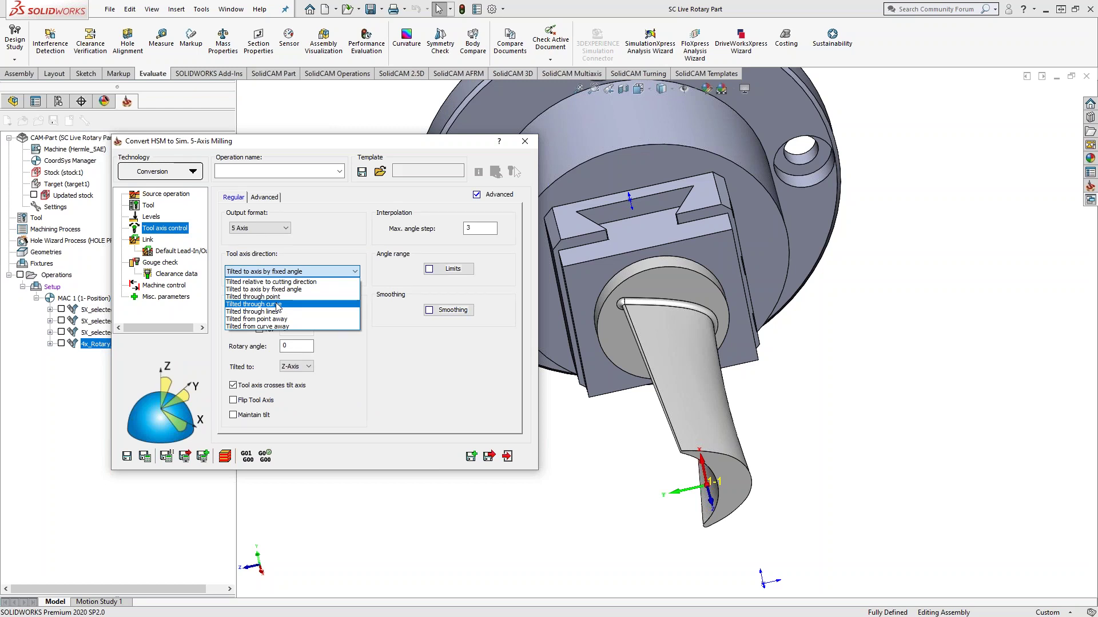
pyautogui.click(310, 248)
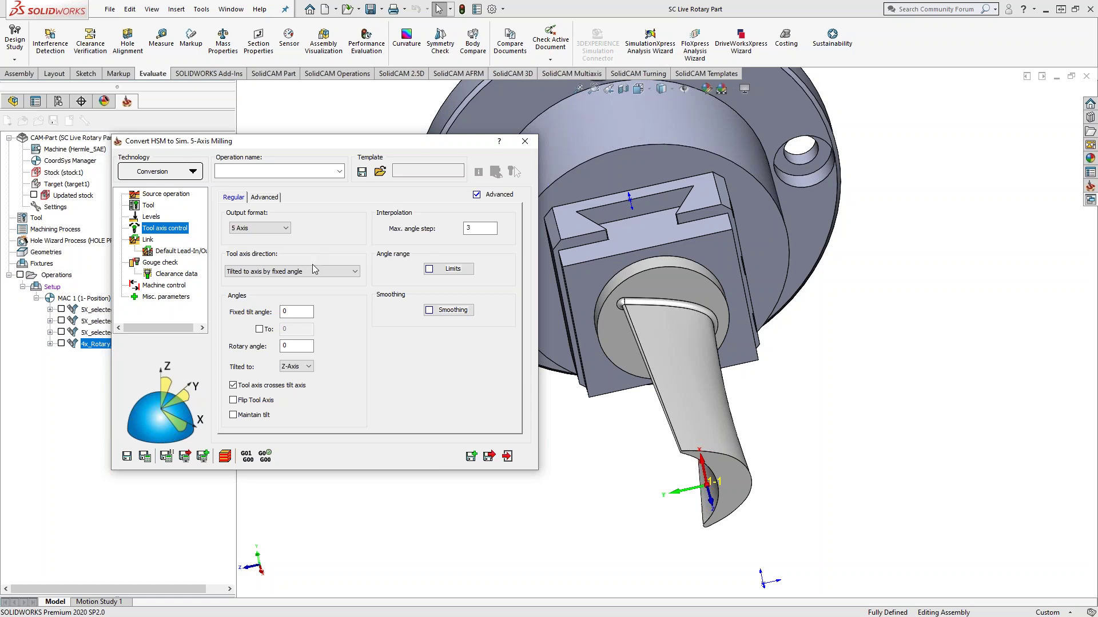
pyautogui.click(159, 264)
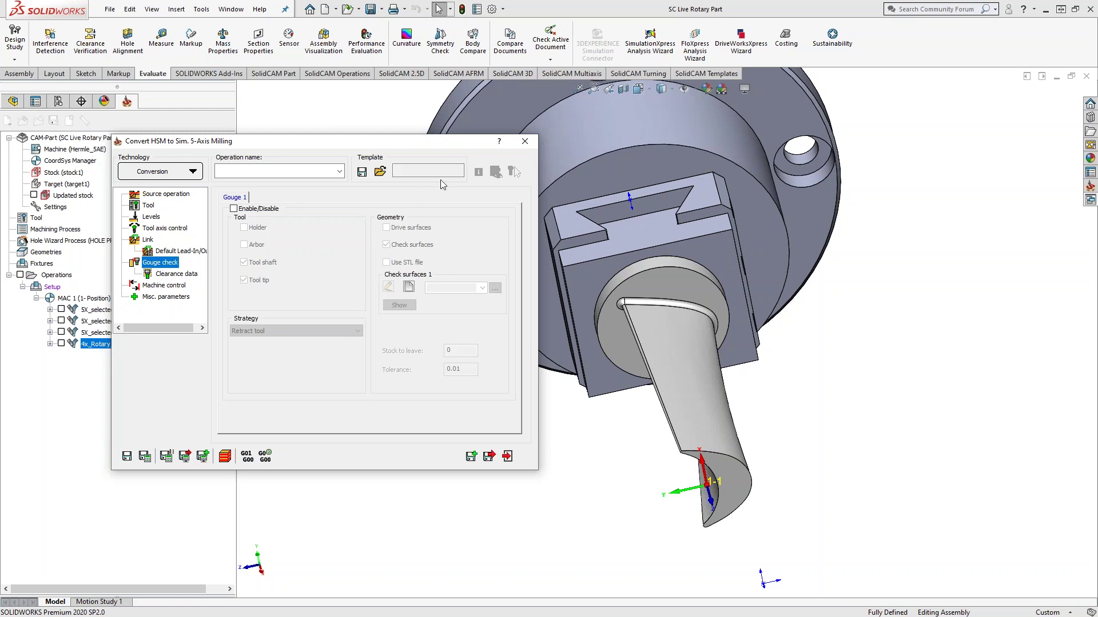
pyautogui.click(524, 140)
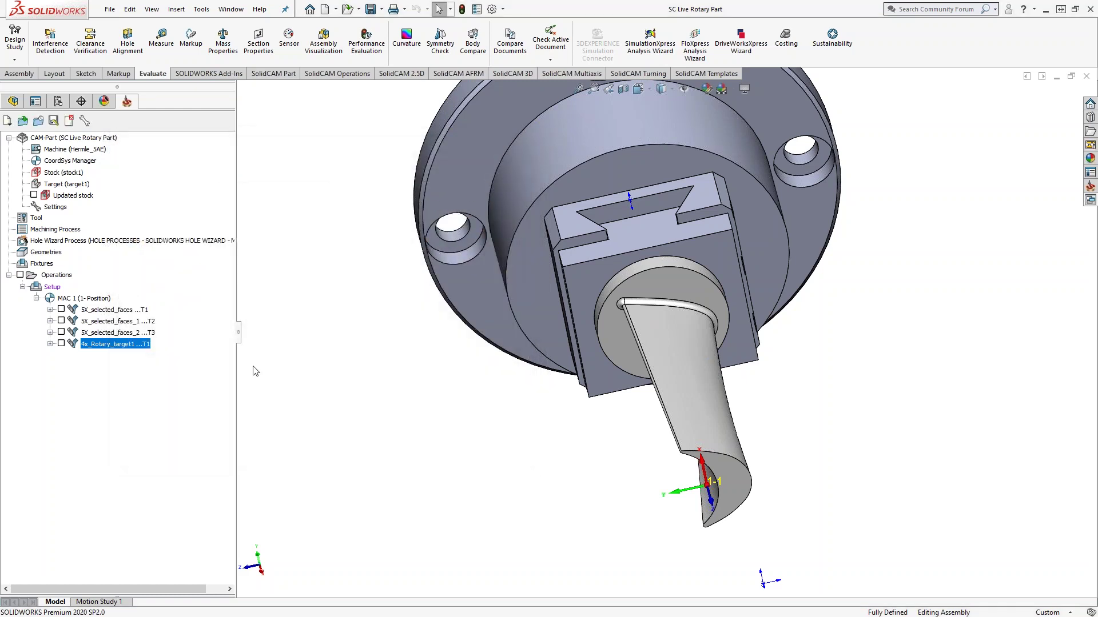
# Step: Start a Contour 5-Axis Machining operation and examine the block and blade faces of the part
pyautogui.rightClick(122, 347)
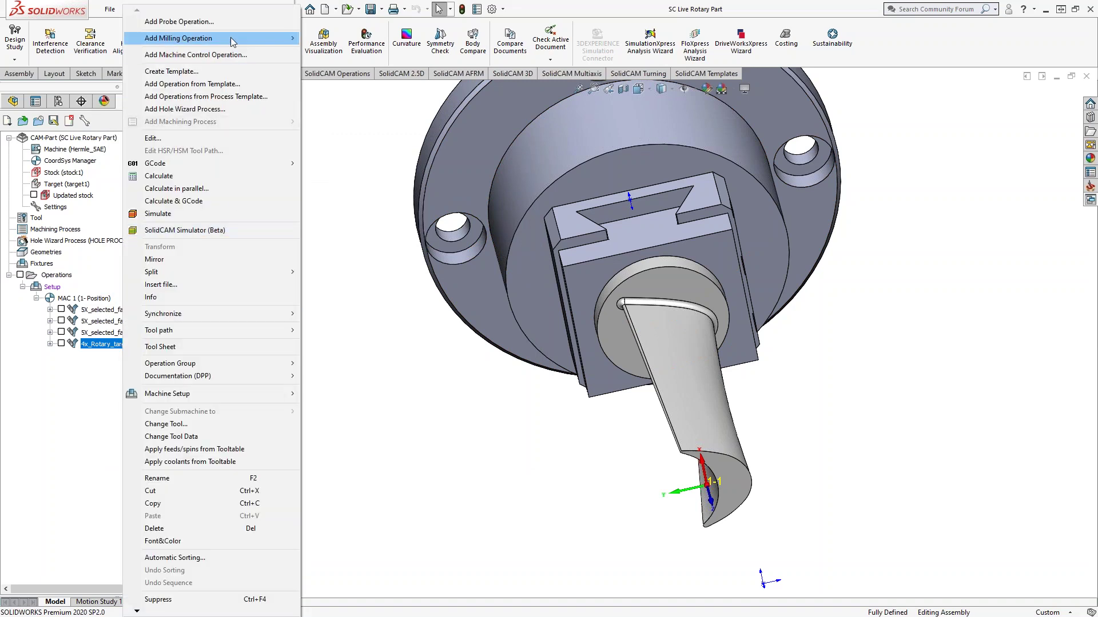
pyautogui.moveTo(232, 42)
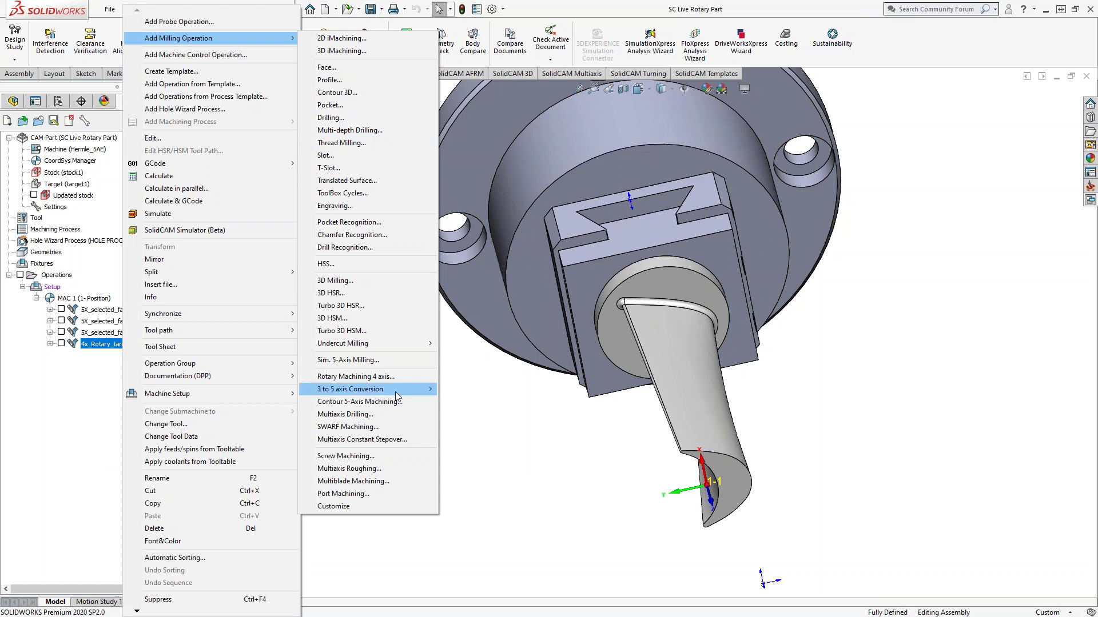
pyautogui.moveTo(396, 393)
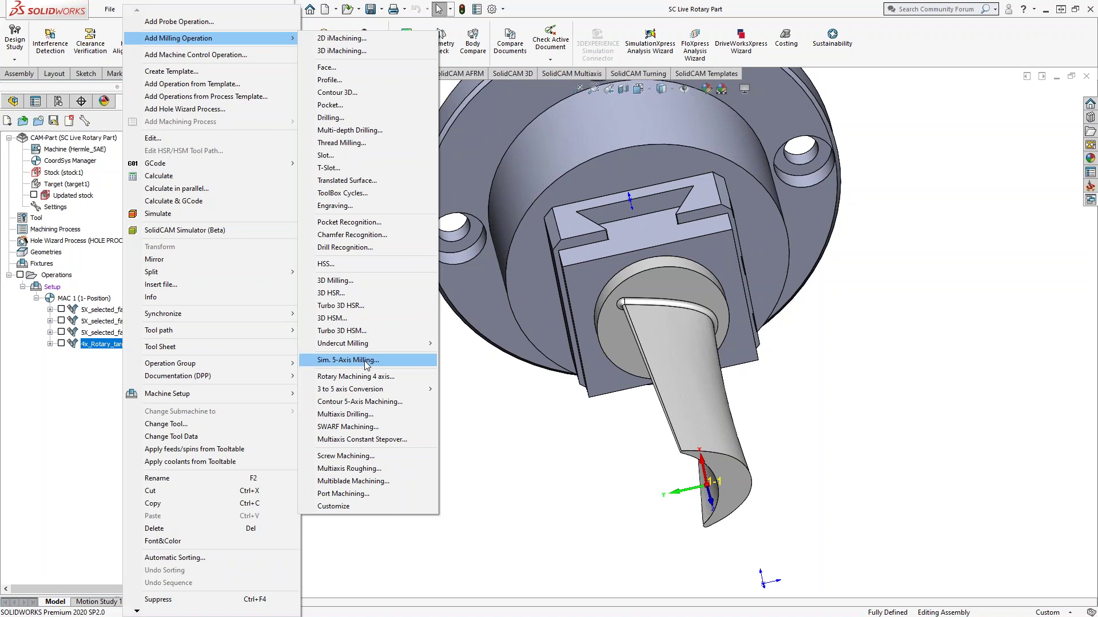
pyautogui.click(366, 402)
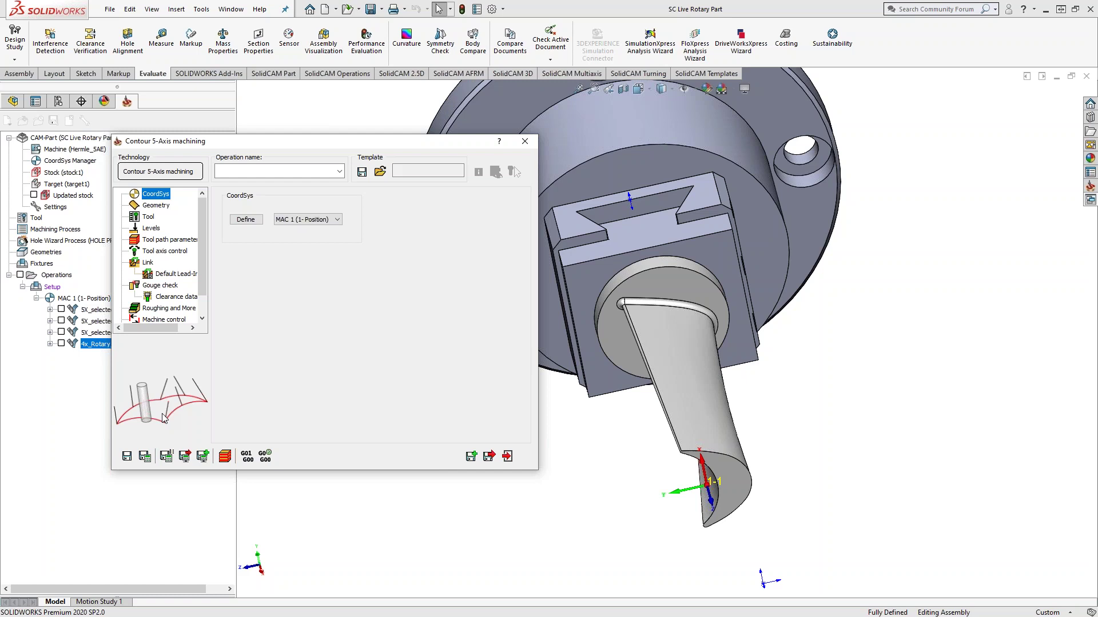
pyautogui.moveTo(572, 365); pyautogui.dragTo(794, 403, button='middle')
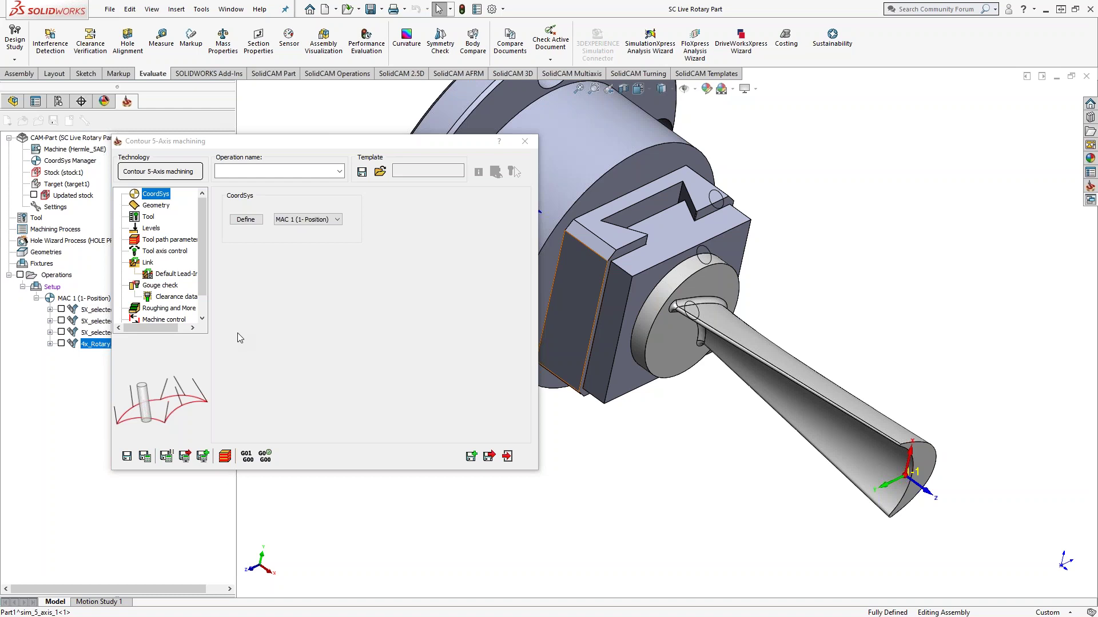
# Step: Review the Contour 5-Axis operation's regular and advanced tool axis control options and its geometry settings, and close it without saving
pyautogui.click(164, 251)
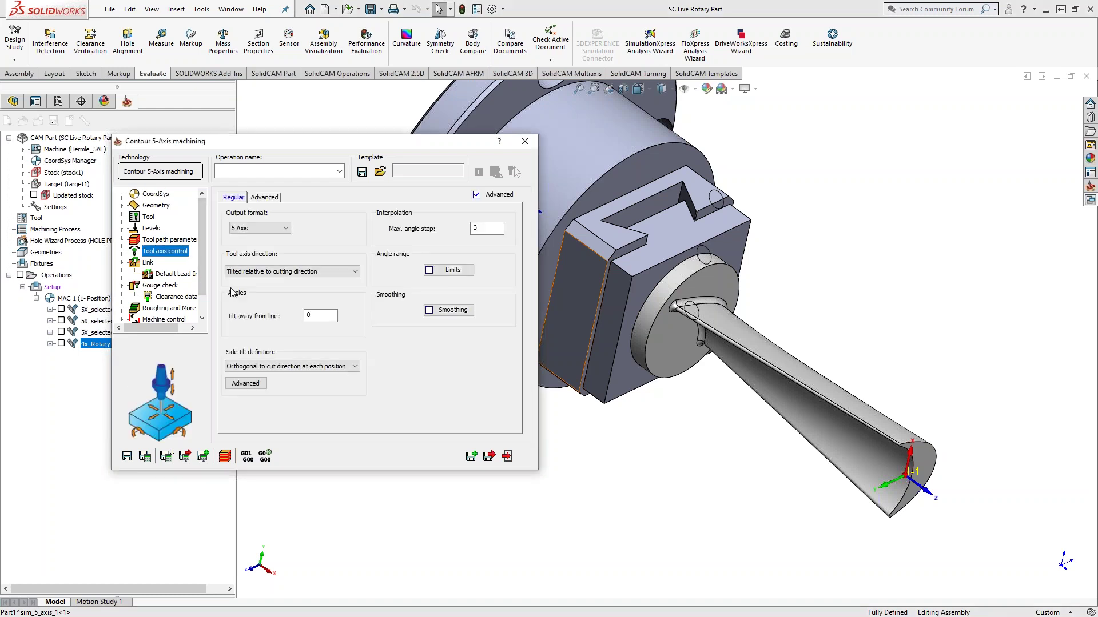
pyautogui.click(264, 198)
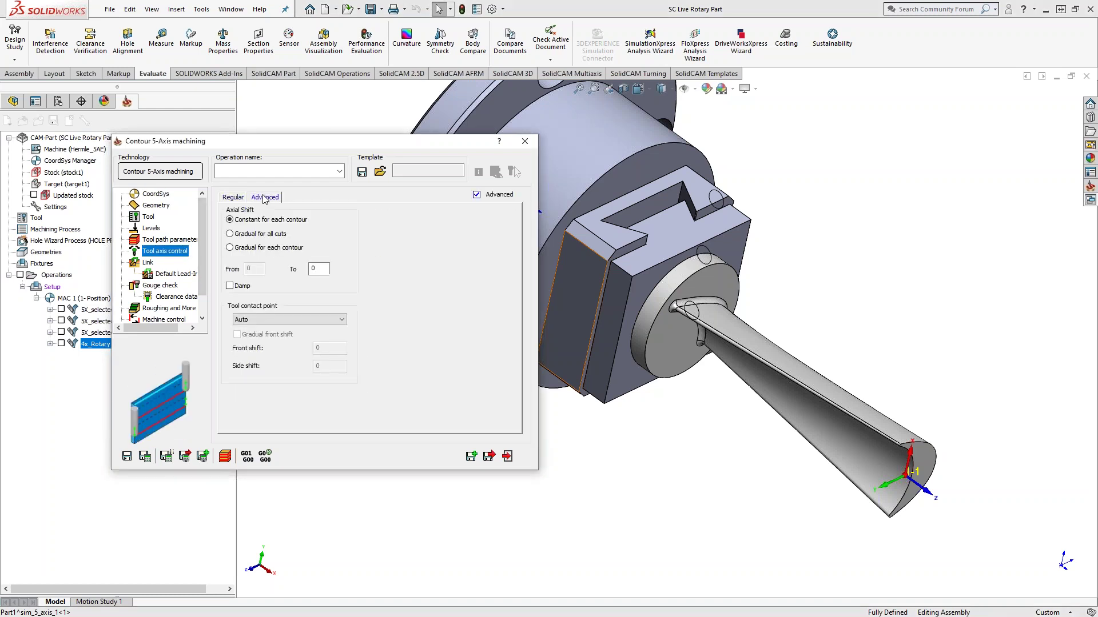
pyautogui.click(234, 197)
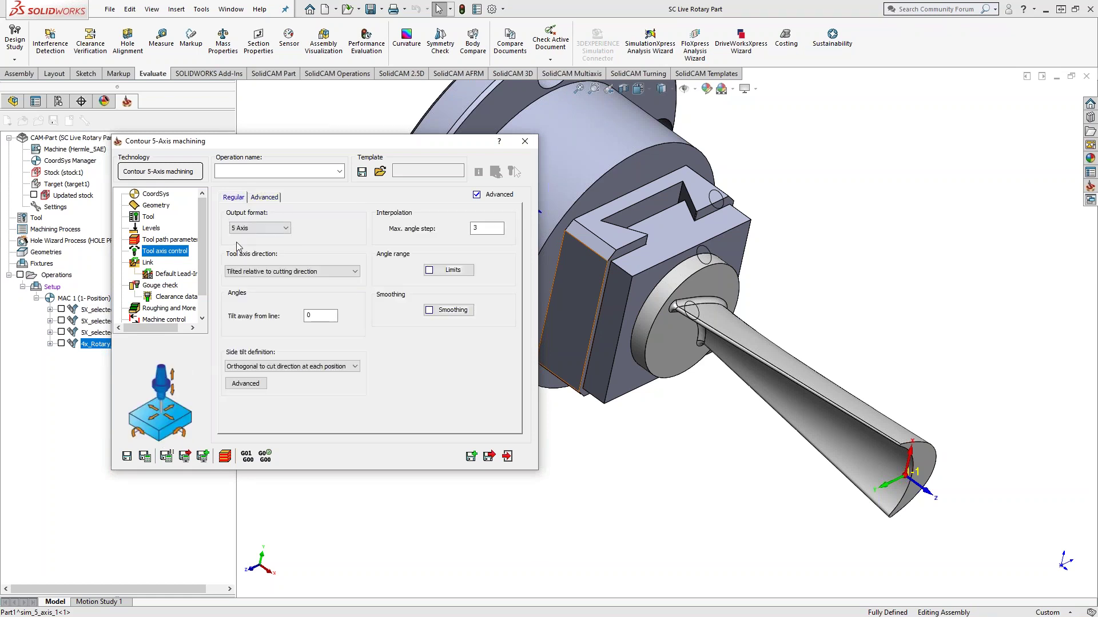
pyautogui.click(334, 271)
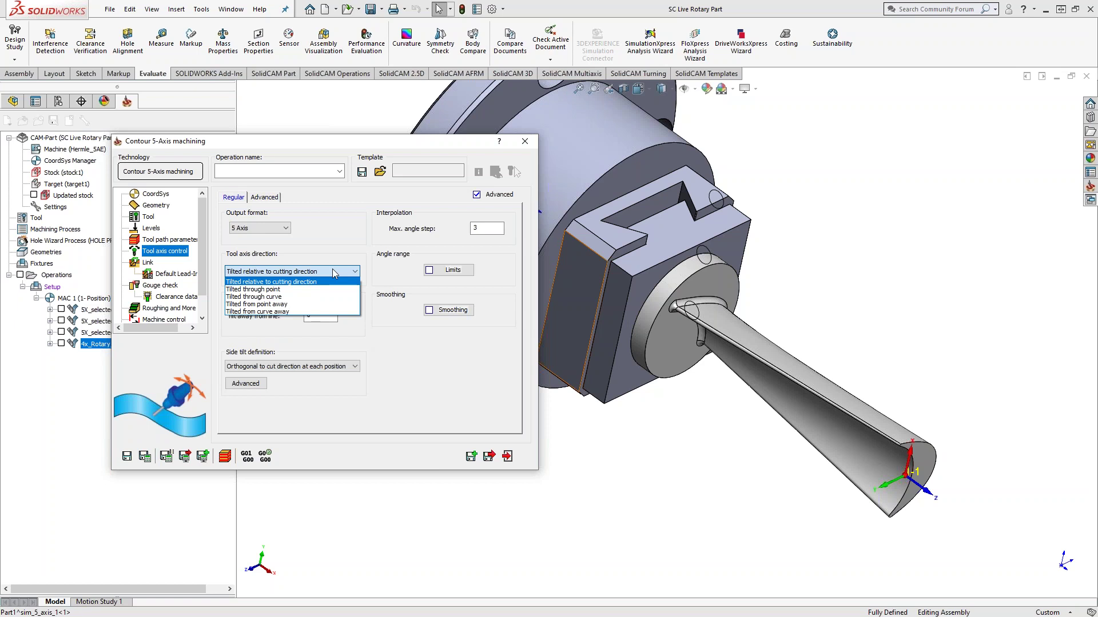
pyautogui.click(300, 256)
pyautogui.click(161, 206)
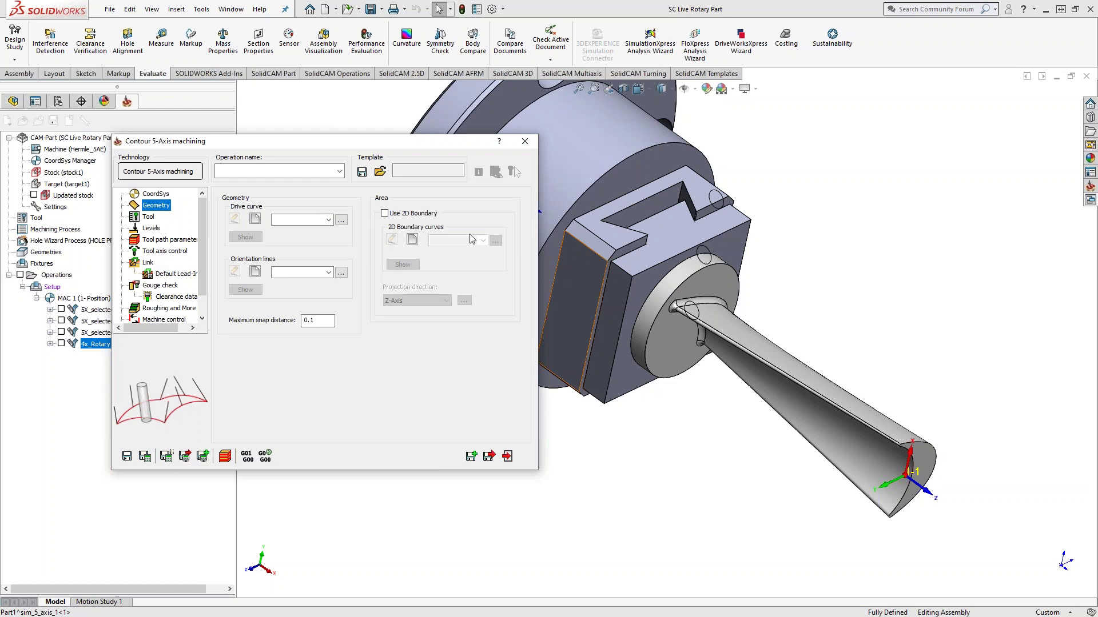
pyautogui.click(525, 141)
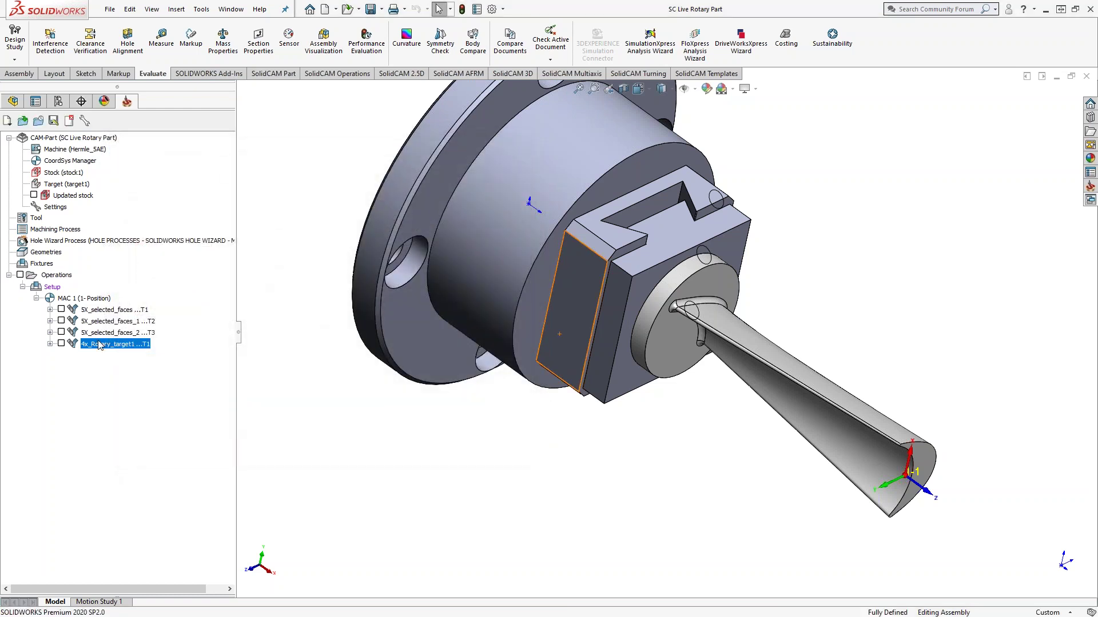
# Step: Start a SWARF Machining operation and review its part definition geometry and gouge check settings
pyautogui.rightClick(103, 343)
pyautogui.moveTo(232, 37)
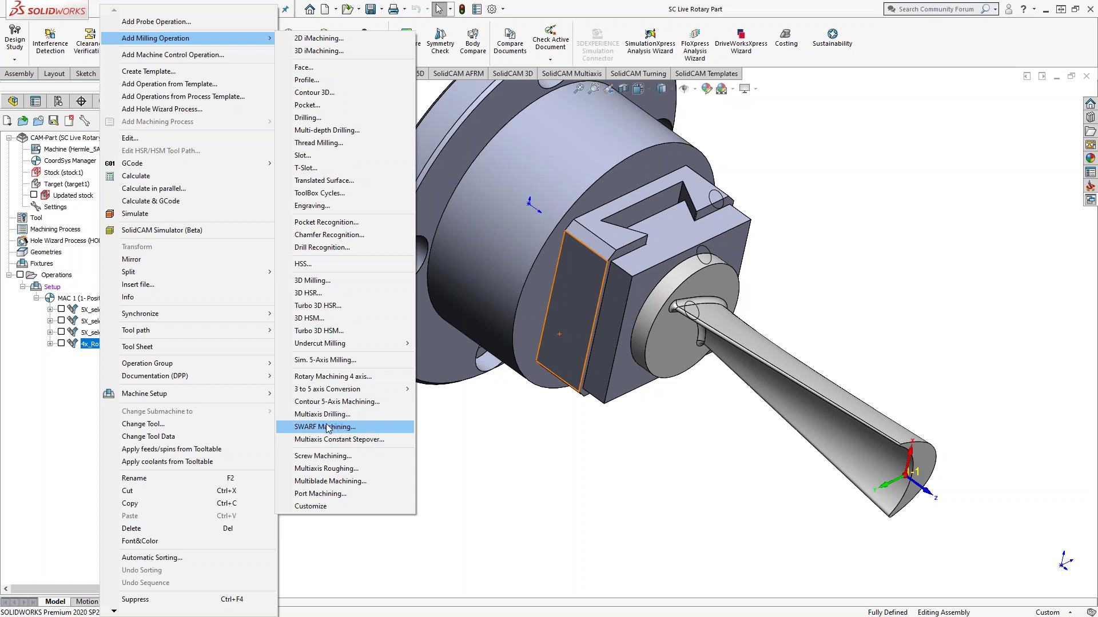
pyautogui.click(325, 428)
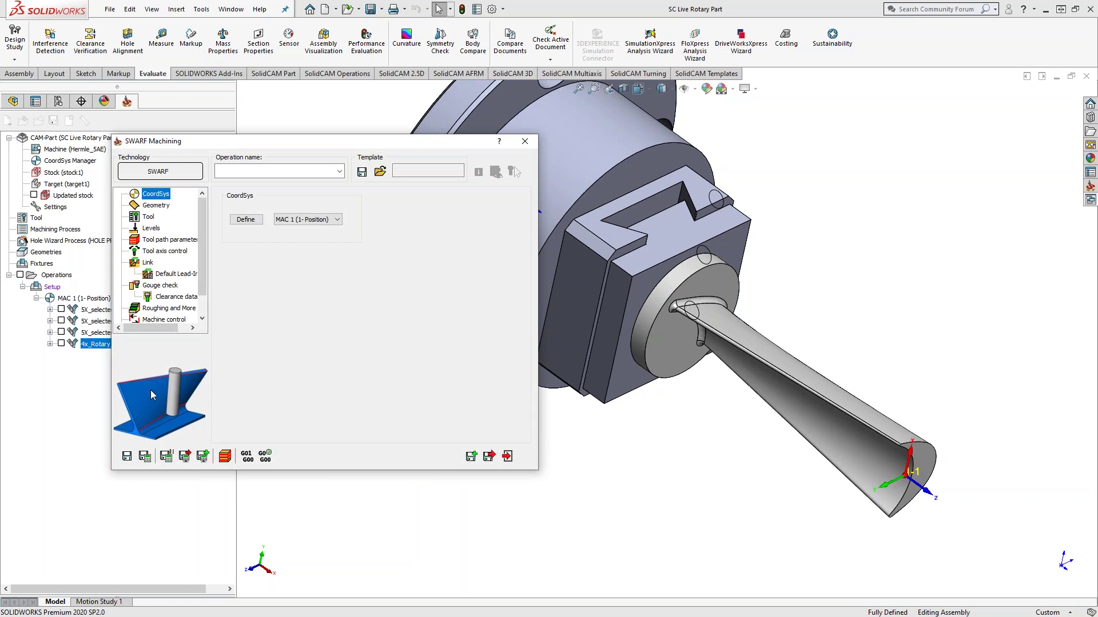
pyautogui.click(156, 206)
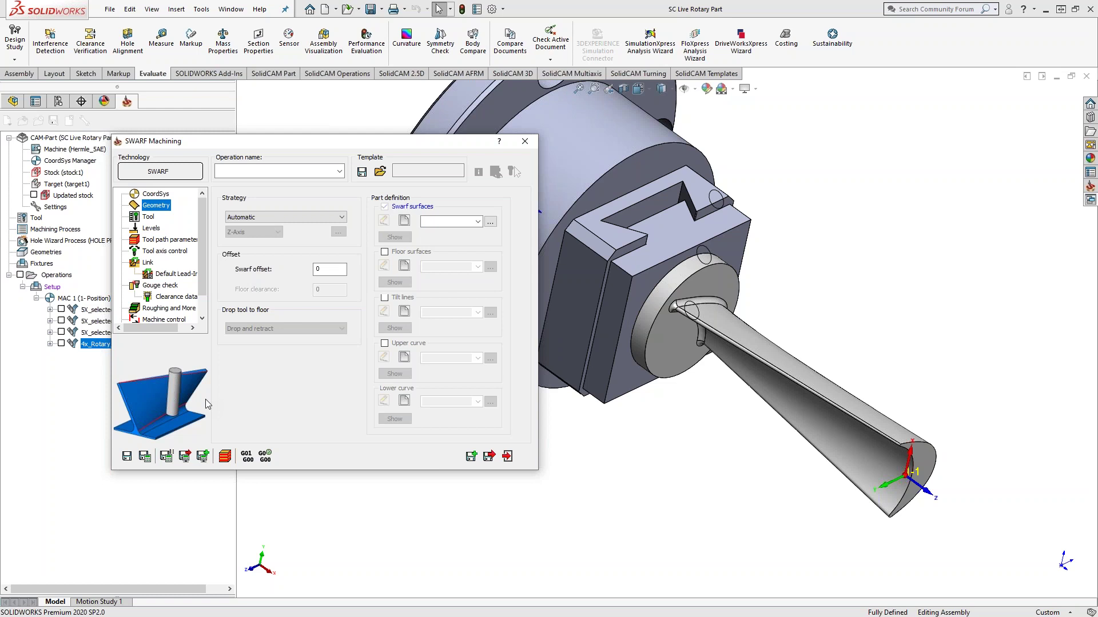
pyautogui.click(165, 289)
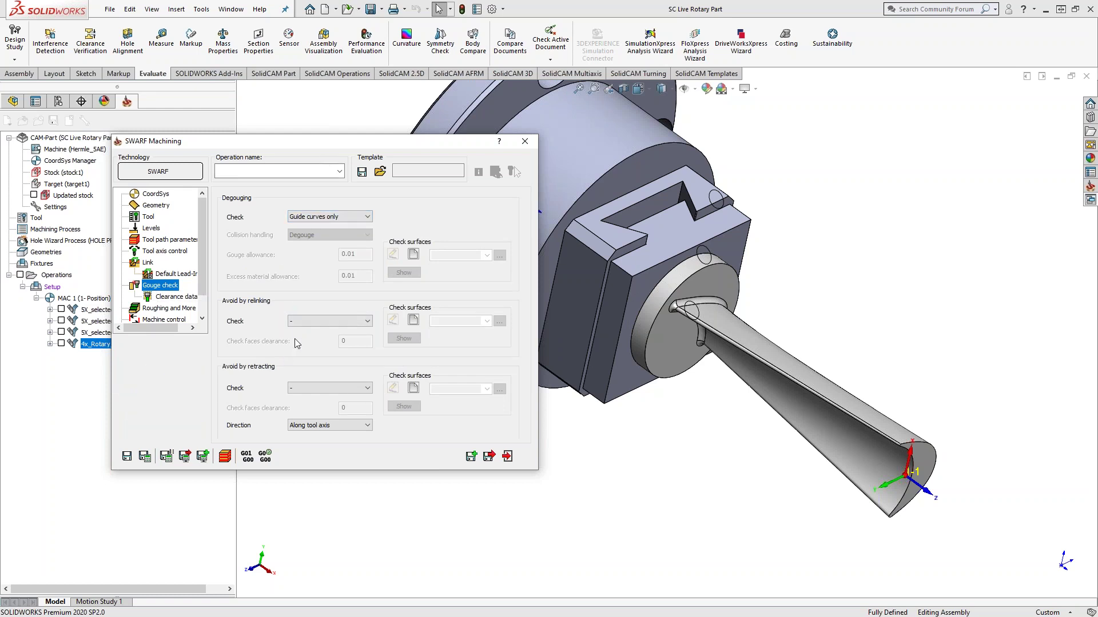
pyautogui.click(169, 209)
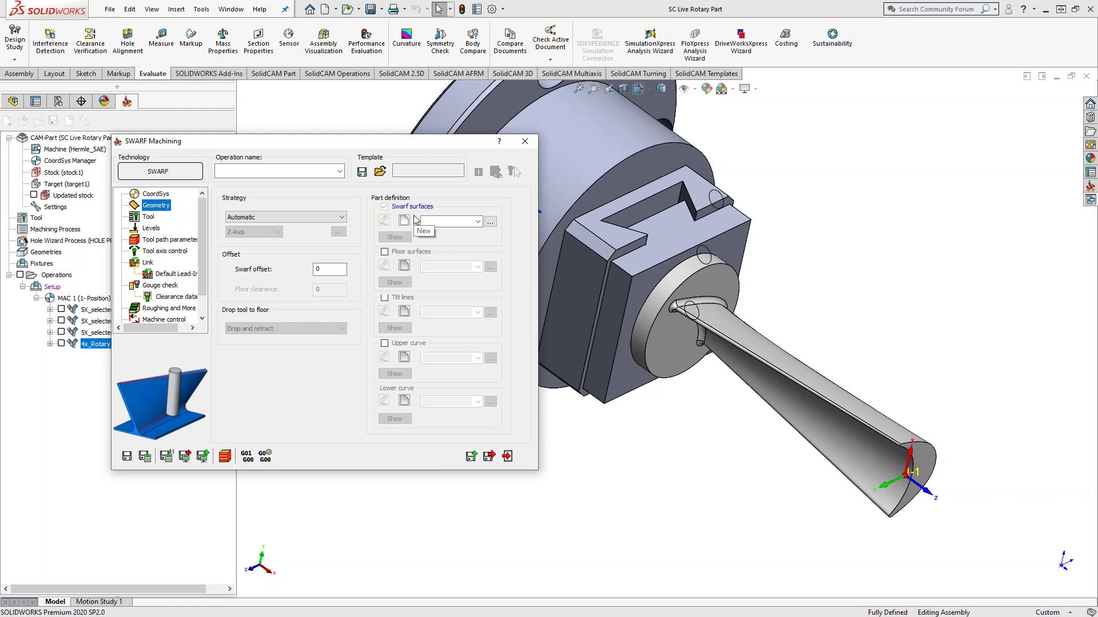
# Step: Review the SWARF operation's optional floor surfaces, tilt lines and upper curve inputs, enabling and clearing each in turn
pyautogui.click(384, 252)
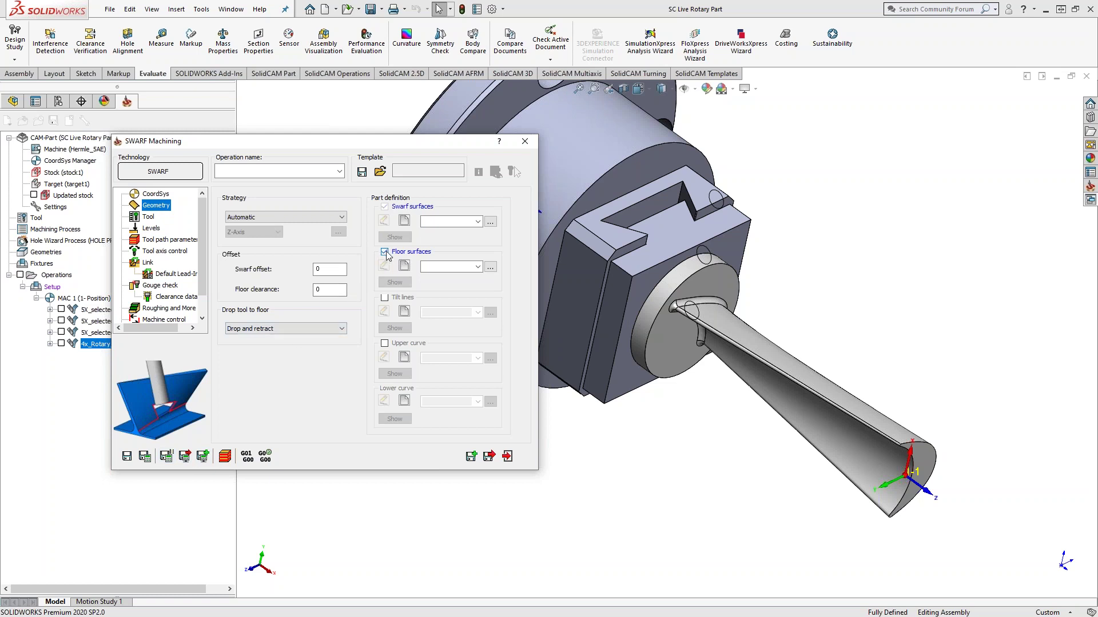
pyautogui.click(385, 252)
pyautogui.click(385, 298)
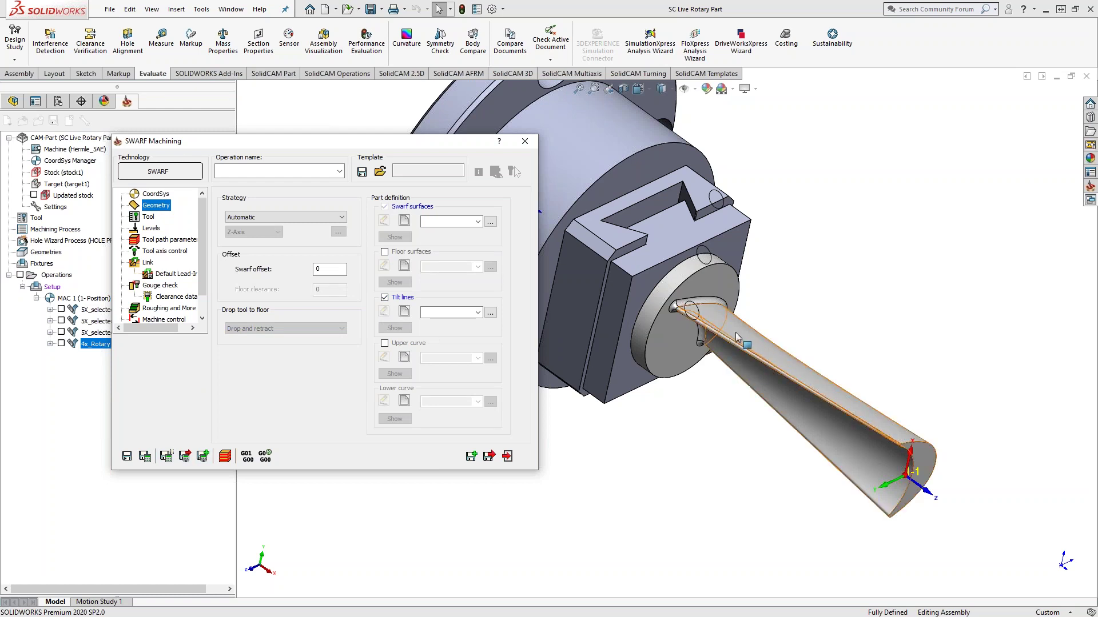
pyautogui.click(384, 297)
pyautogui.click(384, 343)
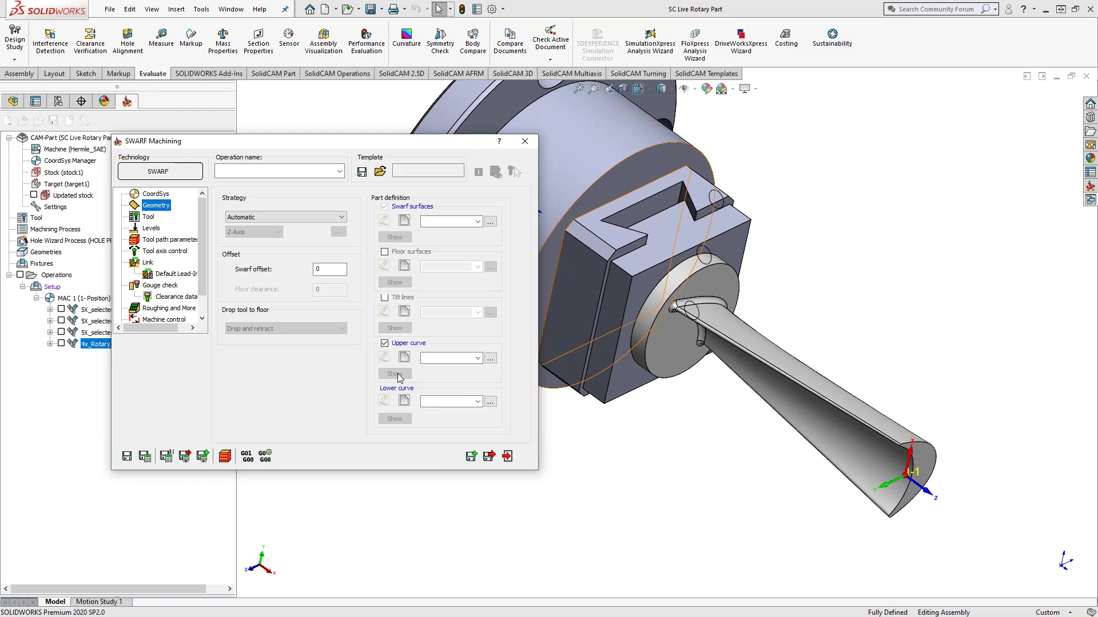
pyautogui.click(384, 343)
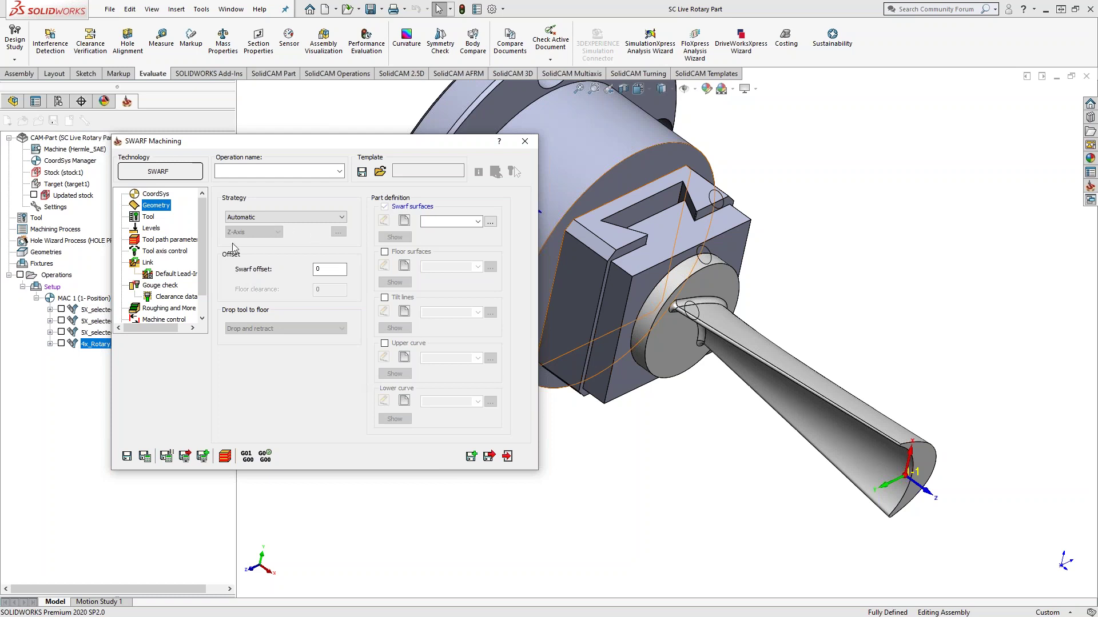
# Step: Review the SWARF operation's output format and tool axis control settings, revisit its geometry, and close it without saving
pyautogui.click(174, 255)
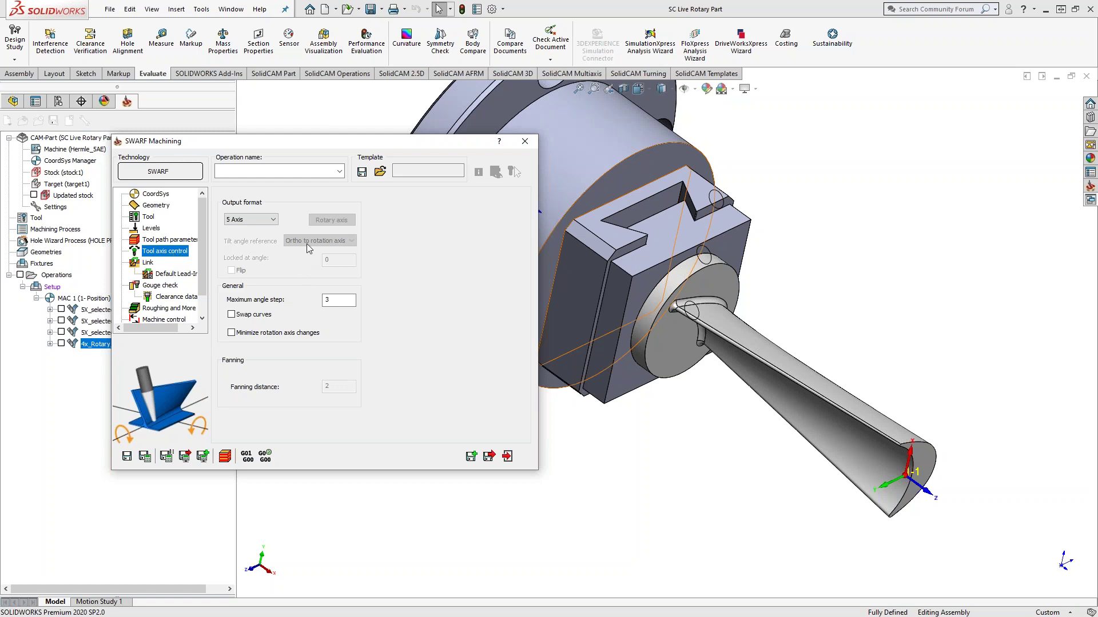
pyautogui.click(271, 220)
pyautogui.click(271, 219)
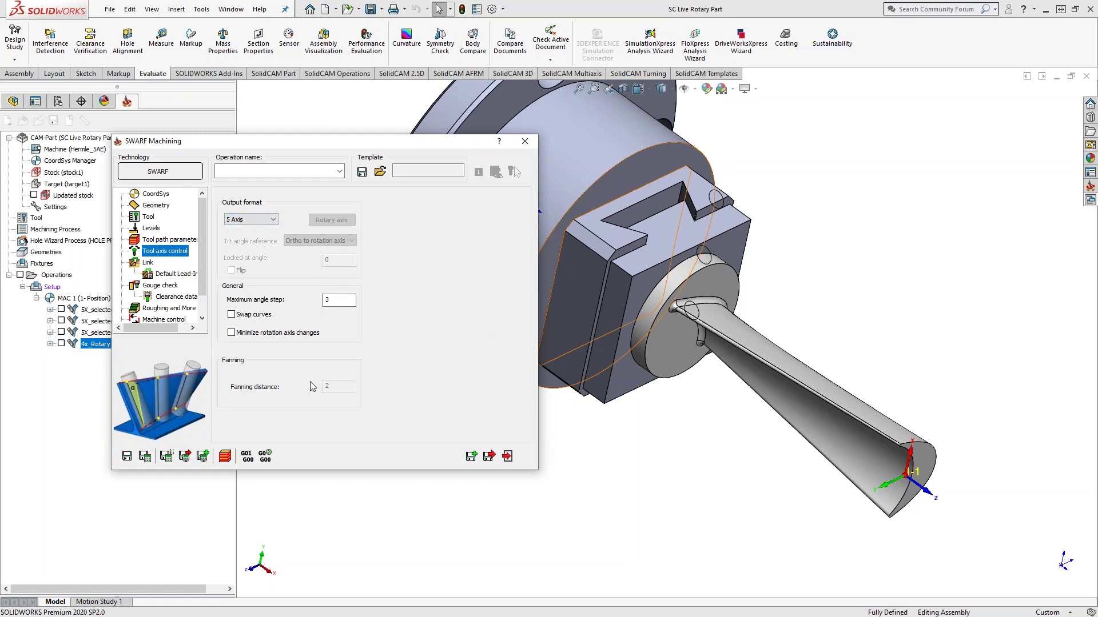
pyautogui.click(159, 204)
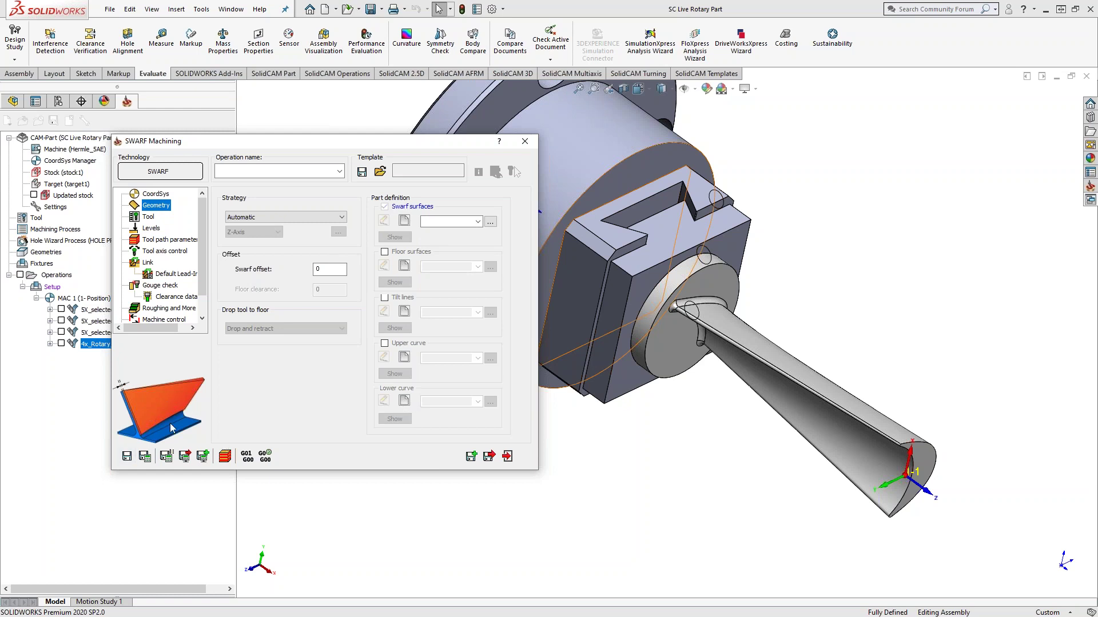
pyautogui.click(507, 456)
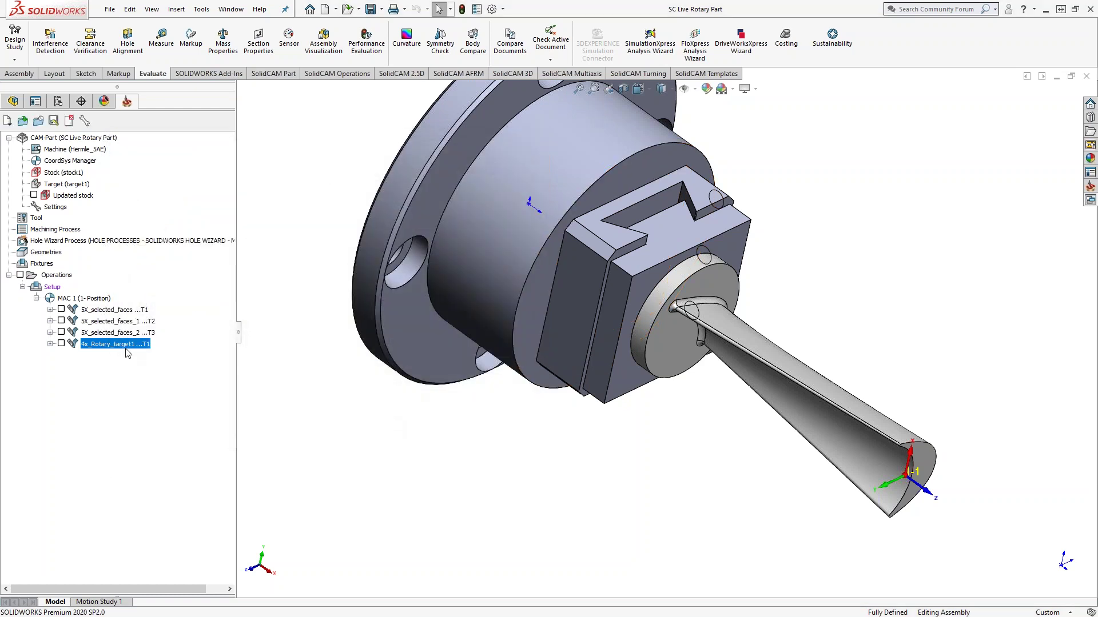
# Step: Start a Multiaxis Constant Stepover operation and review its geometry settings and tool axis direction options
pyautogui.rightClick(126, 351)
pyautogui.moveTo(221, 38)
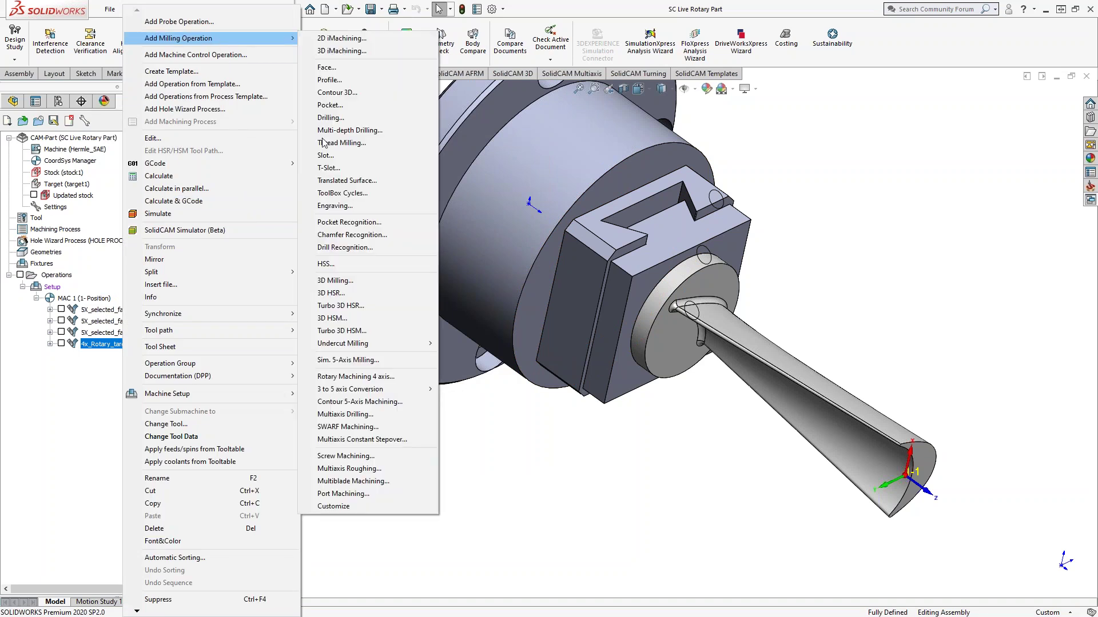
pyautogui.click(357, 439)
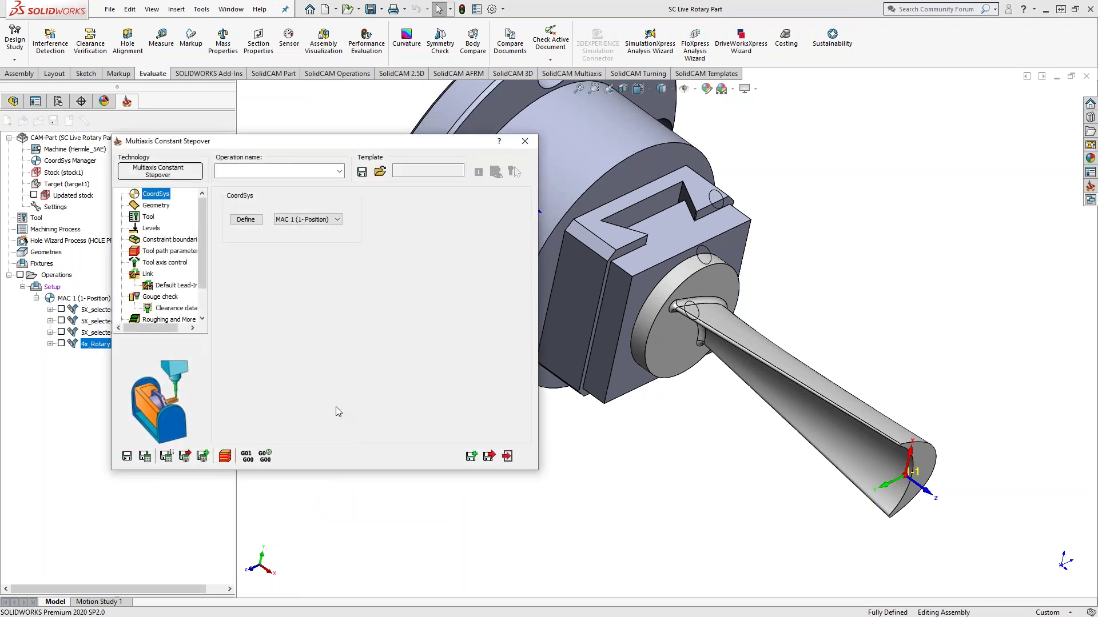
pyautogui.click(154, 206)
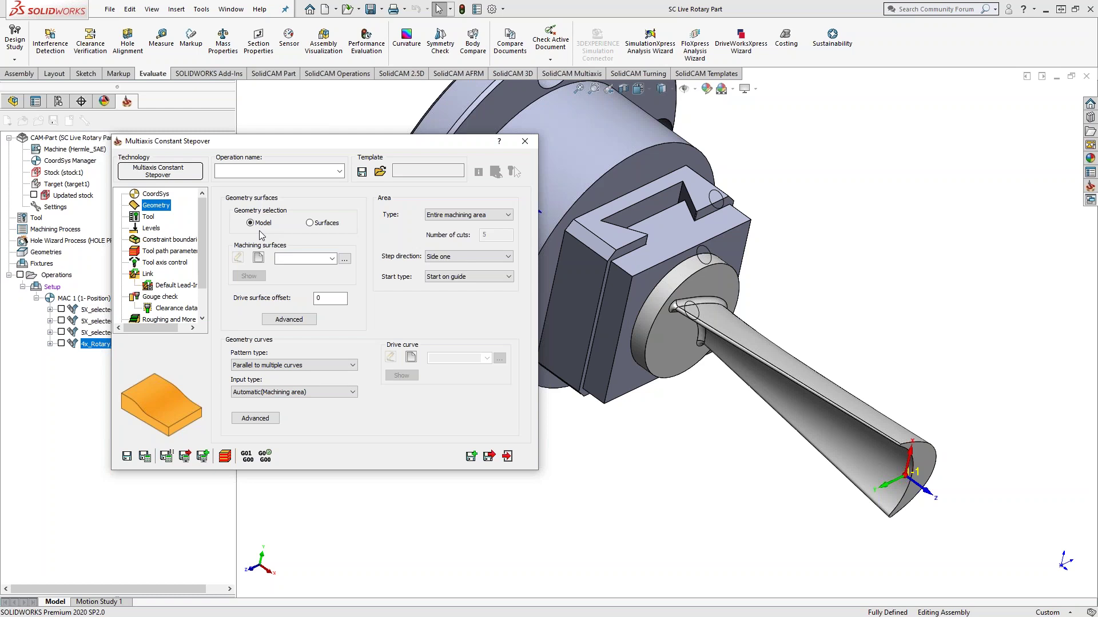
pyautogui.click(147, 263)
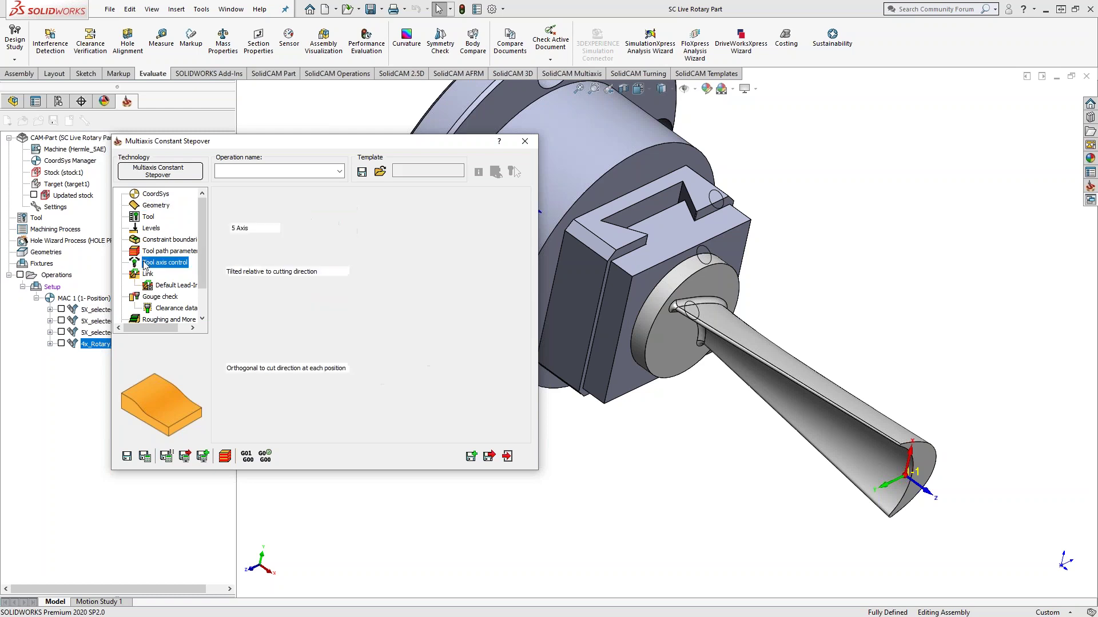
pyautogui.click(341, 271)
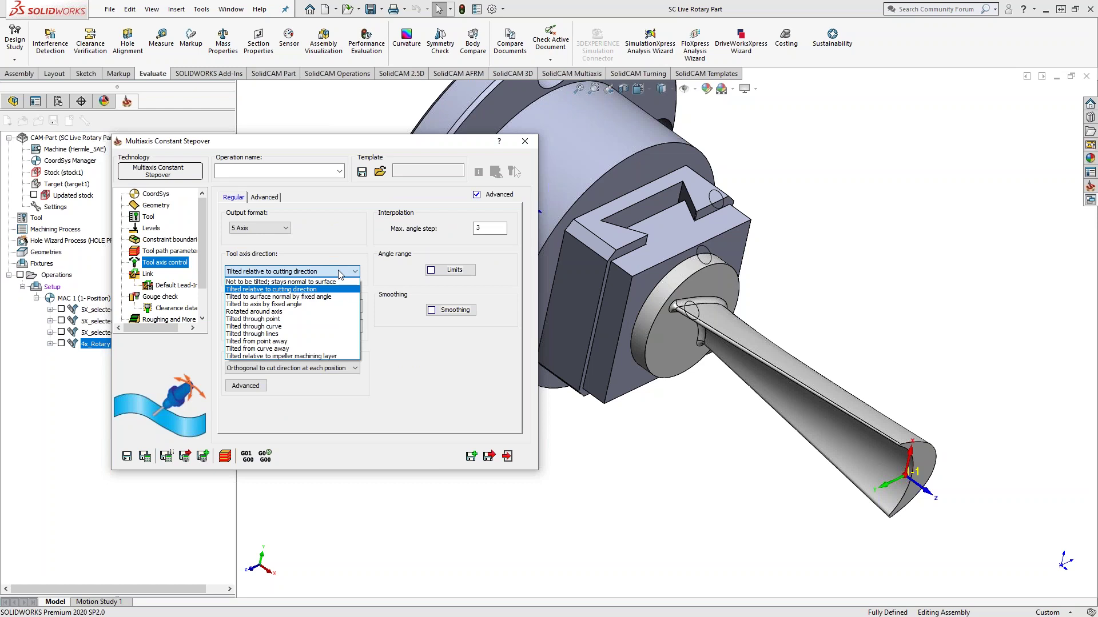
pyautogui.click(340, 272)
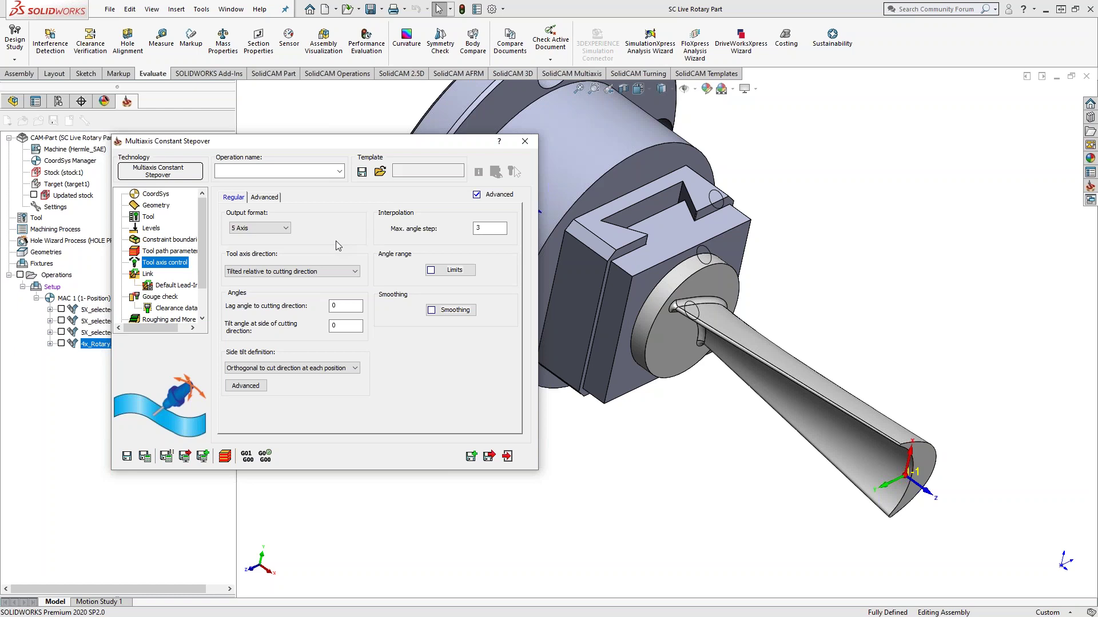
# Step: Compare the Morph Between Two Curves and Parallel to multiple curves patterns in the constant stepover geometry, and close the operation without saving
pyautogui.click(155, 206)
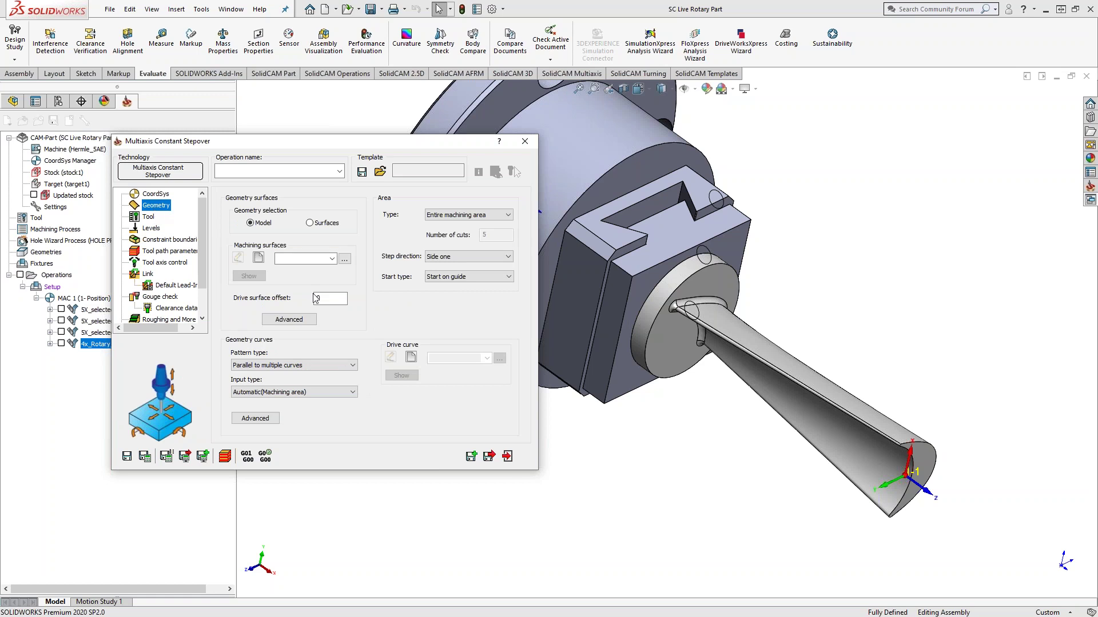
pyautogui.click(334, 366)
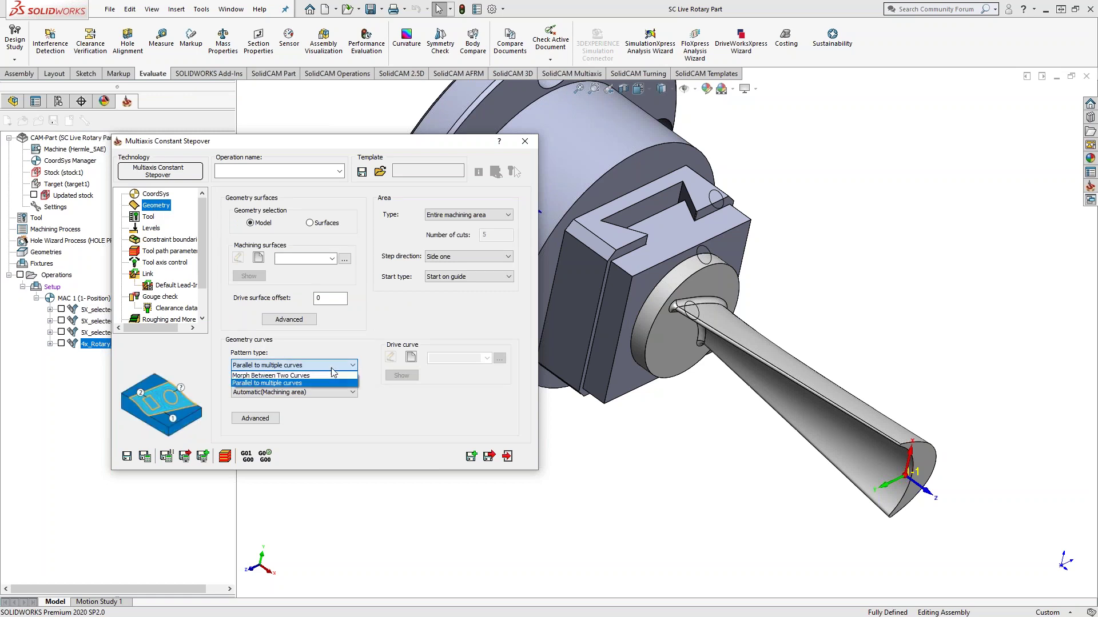
pyautogui.click(315, 376)
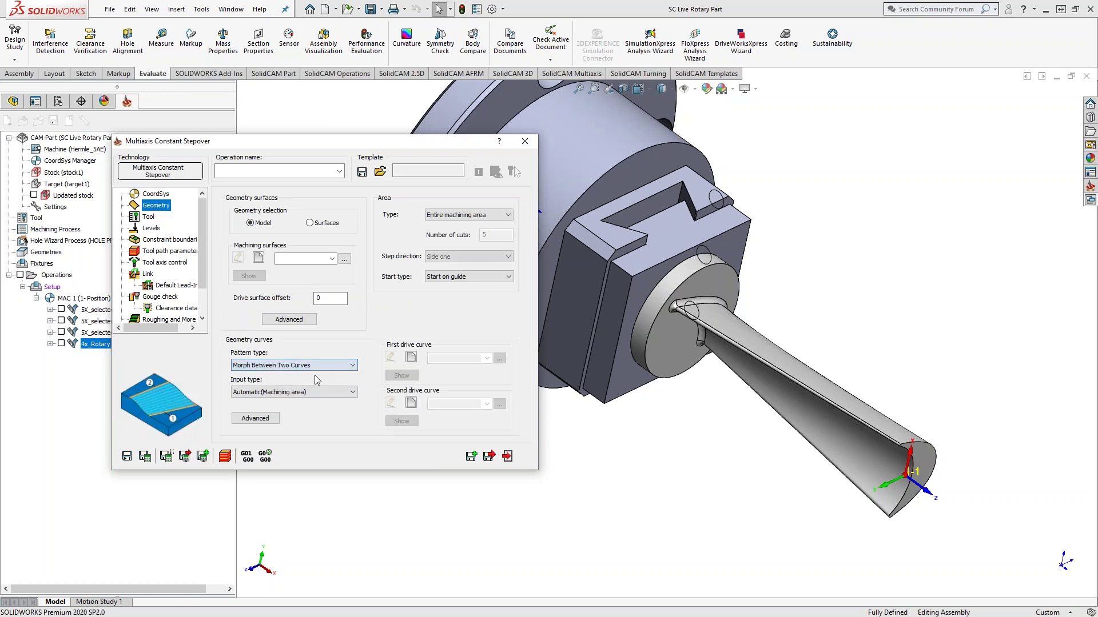
pyautogui.press('Down')
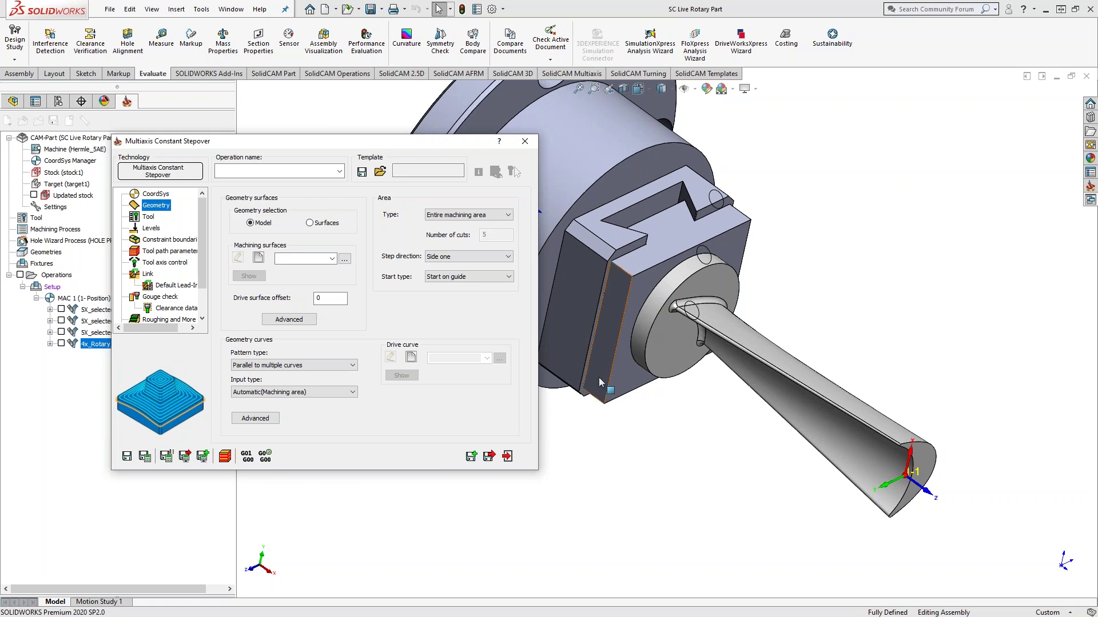
pyautogui.click(508, 456)
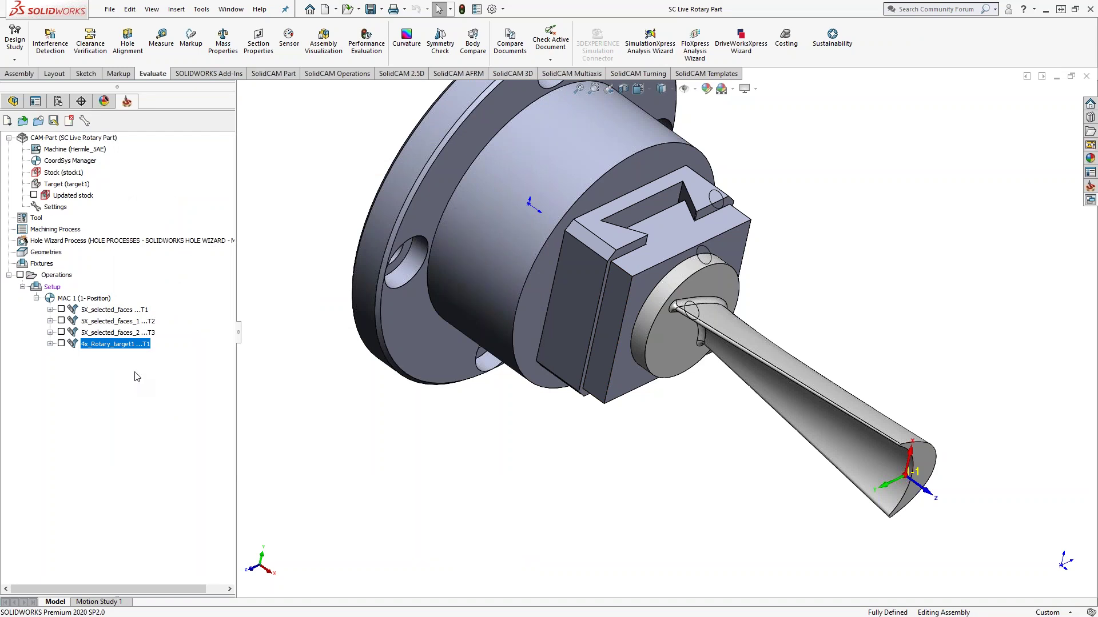
pyautogui.rightClick(107, 346)
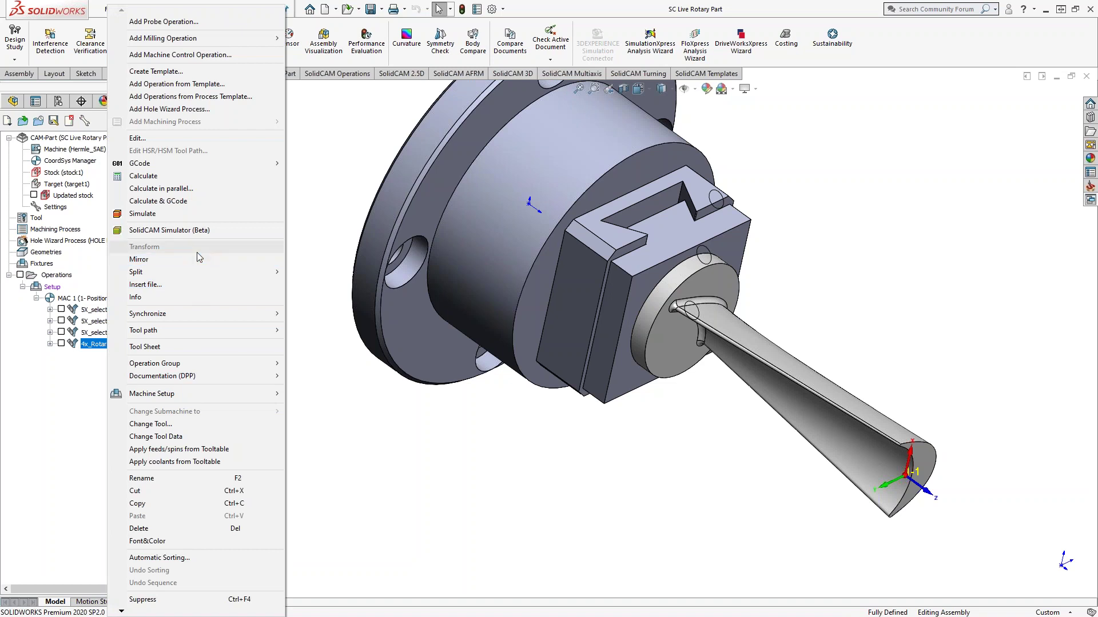
pyautogui.moveTo(223, 44)
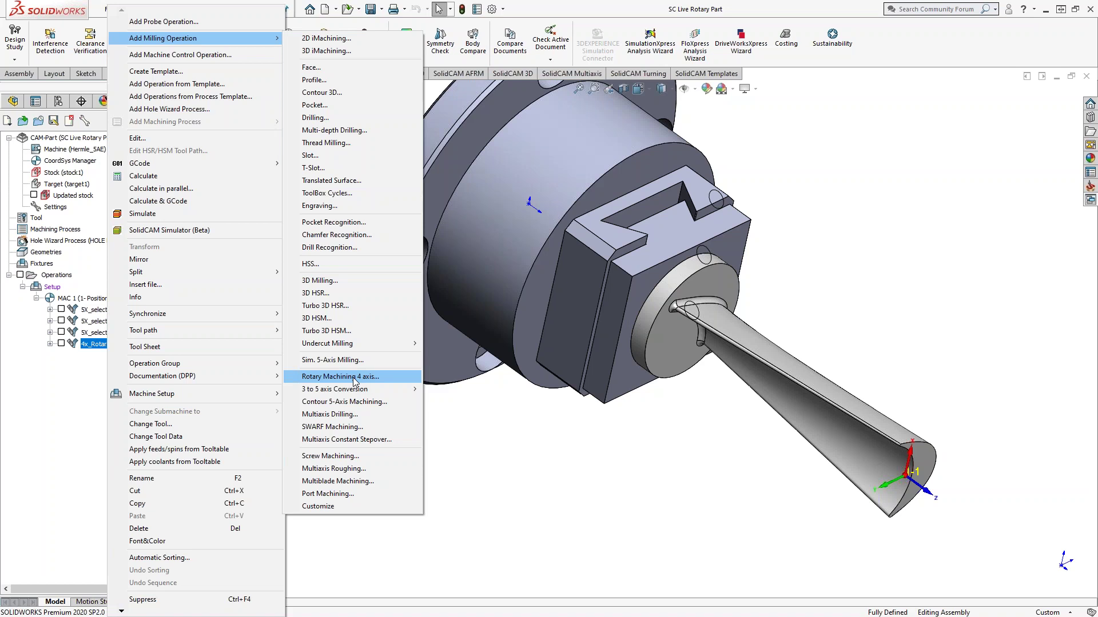
pyautogui.click(545, 521)
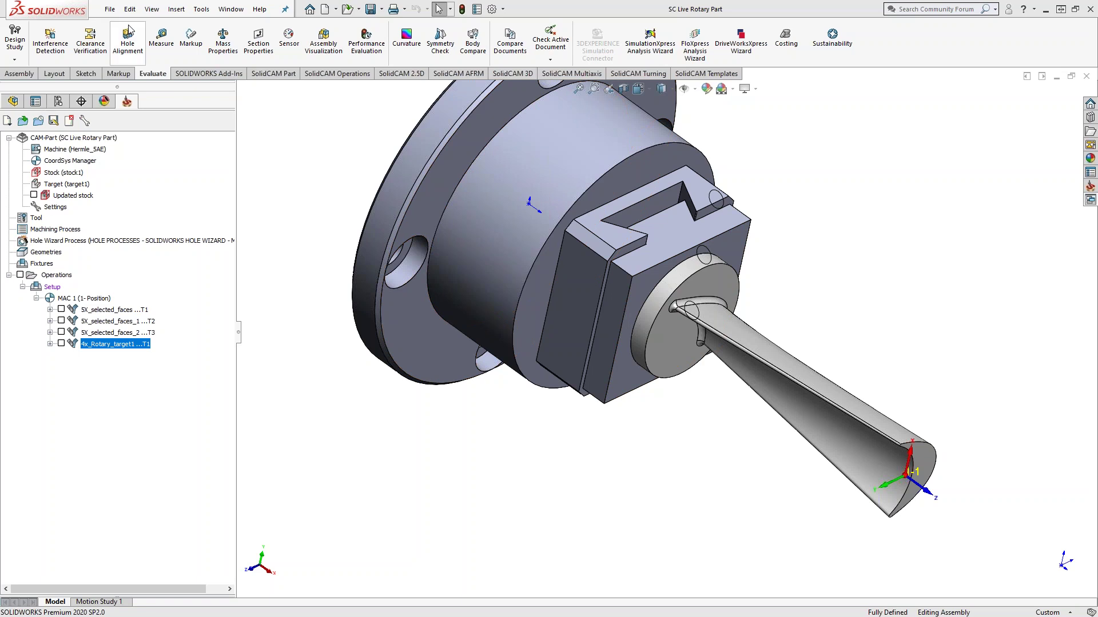
pyautogui.click(200, 10)
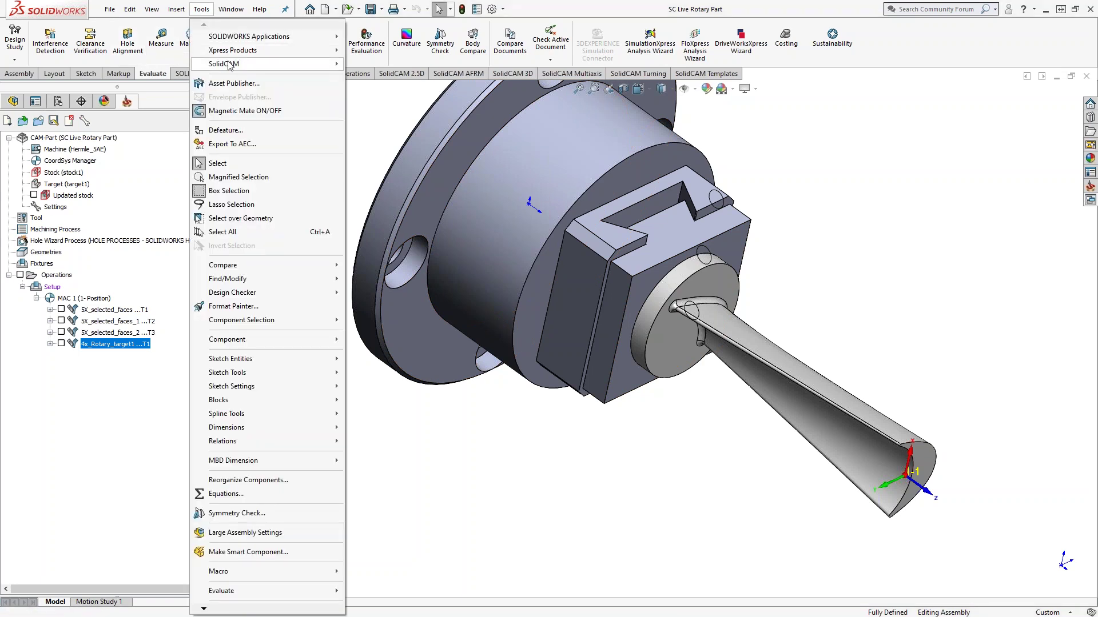
pyautogui.moveTo(229, 65)
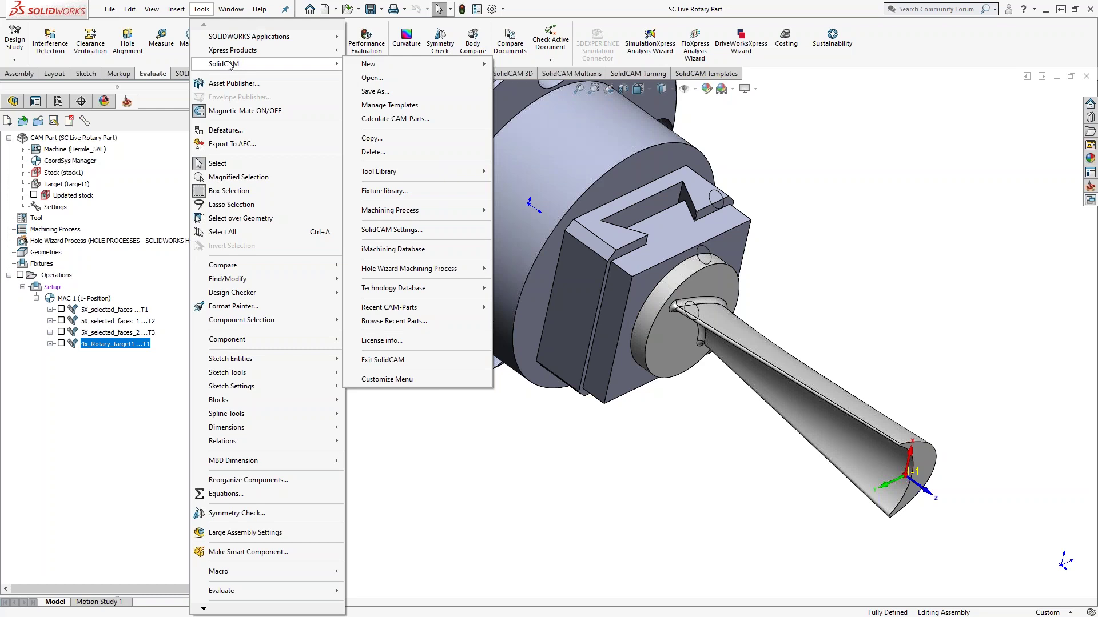
pyautogui.click(72, 424)
# Step: Start a Sim. 5-Axis Milling operation, review its tool axis direction options, and close it without saving
pyautogui.rightClick(86, 347)
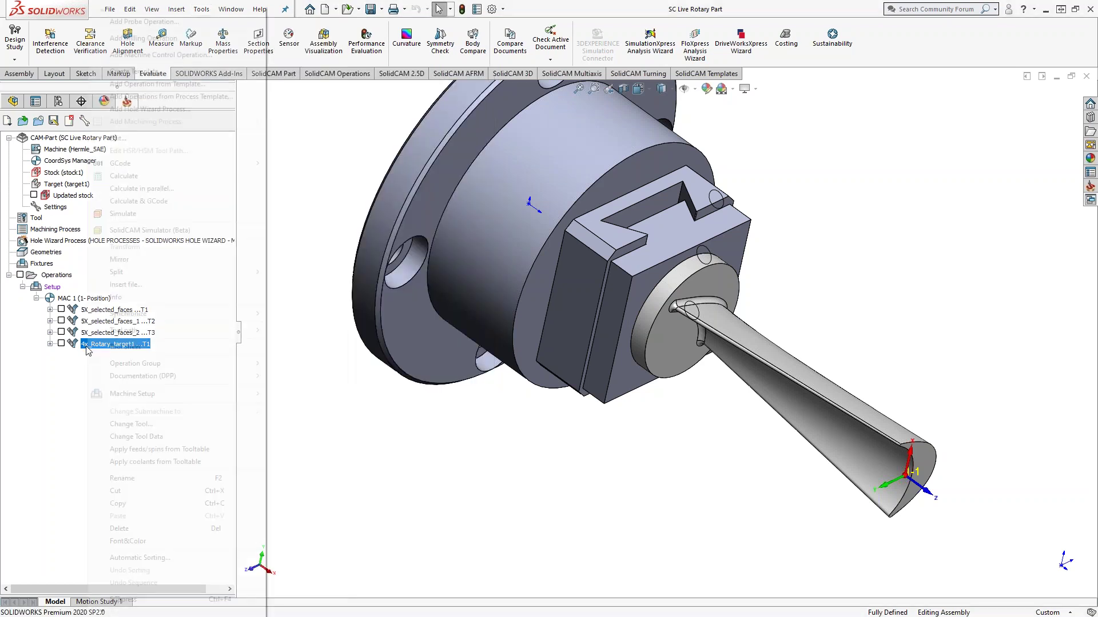
pyautogui.moveTo(232, 37)
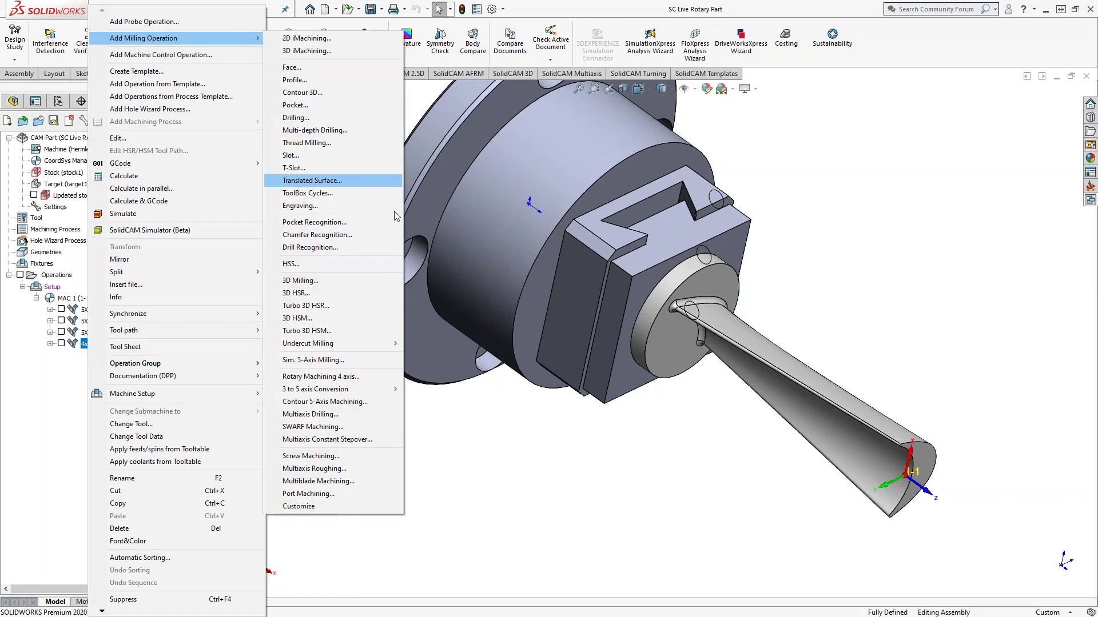
pyautogui.click(340, 360)
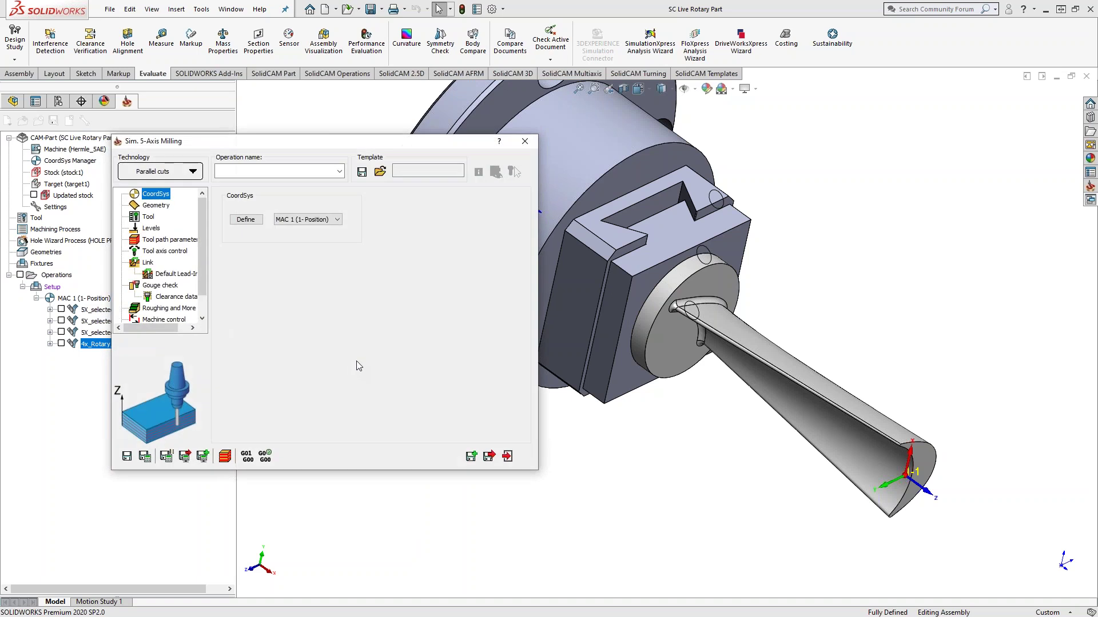
pyautogui.click(171, 252)
pyautogui.click(325, 260)
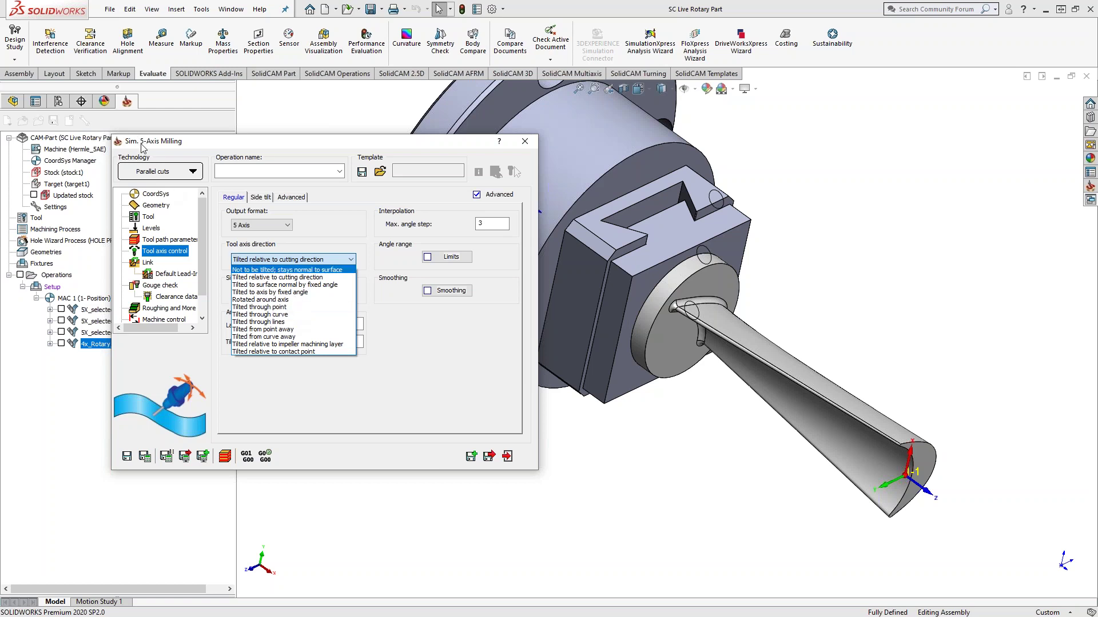
pyautogui.click(300, 346)
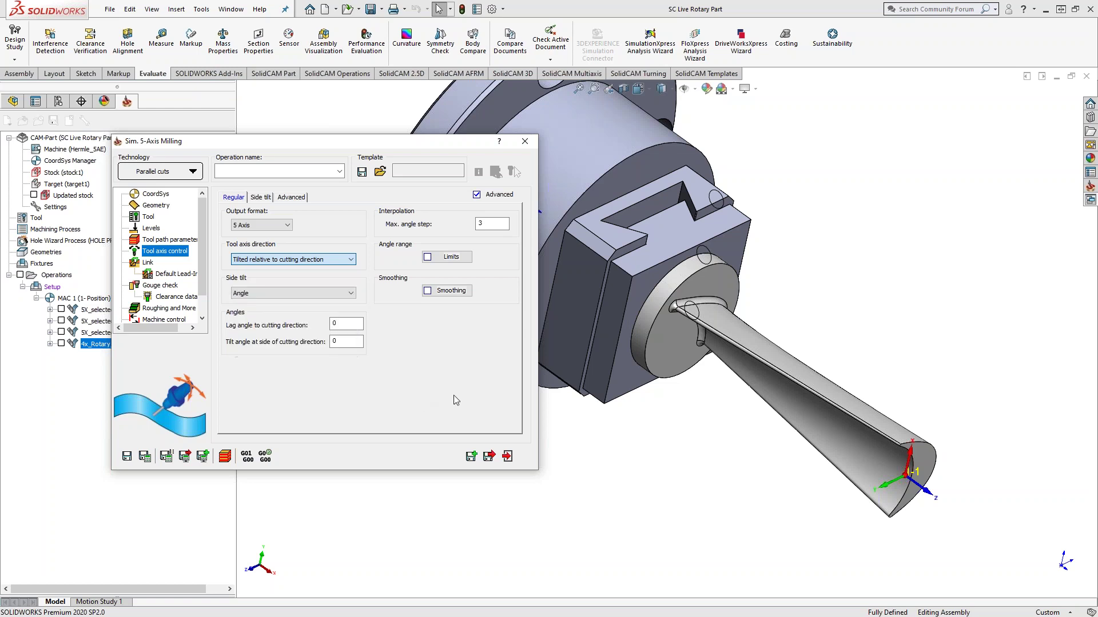
pyautogui.click(507, 457)
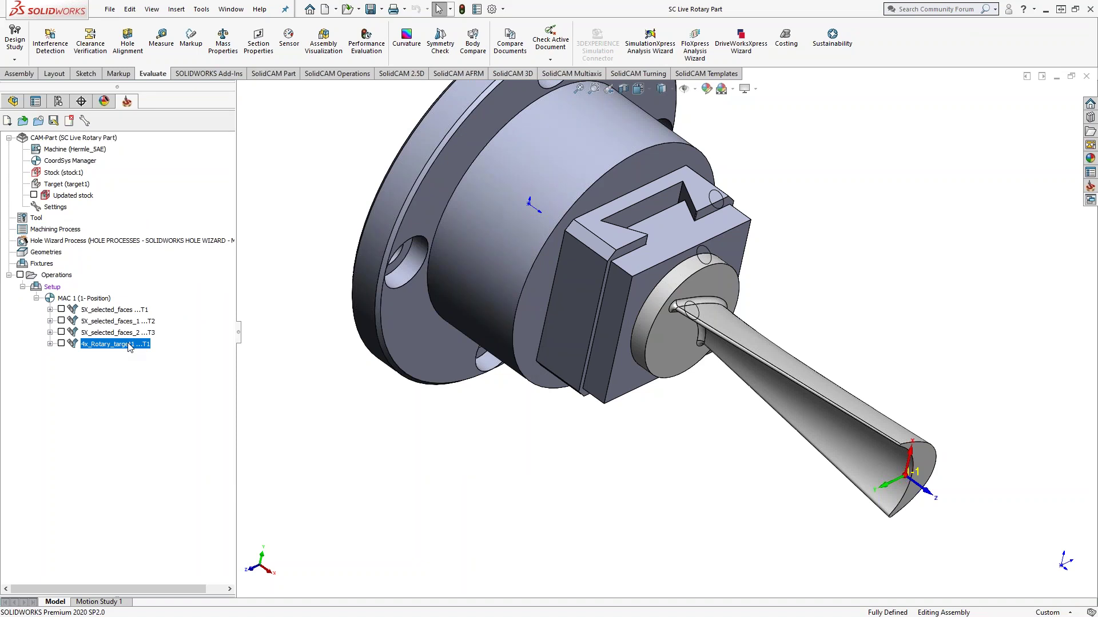
# Step: Open the SCREW IMPELLER CAM-part and examine the 4x_Screw_model Screw Machining toolpath around the screw
pyautogui.click(201, 9)
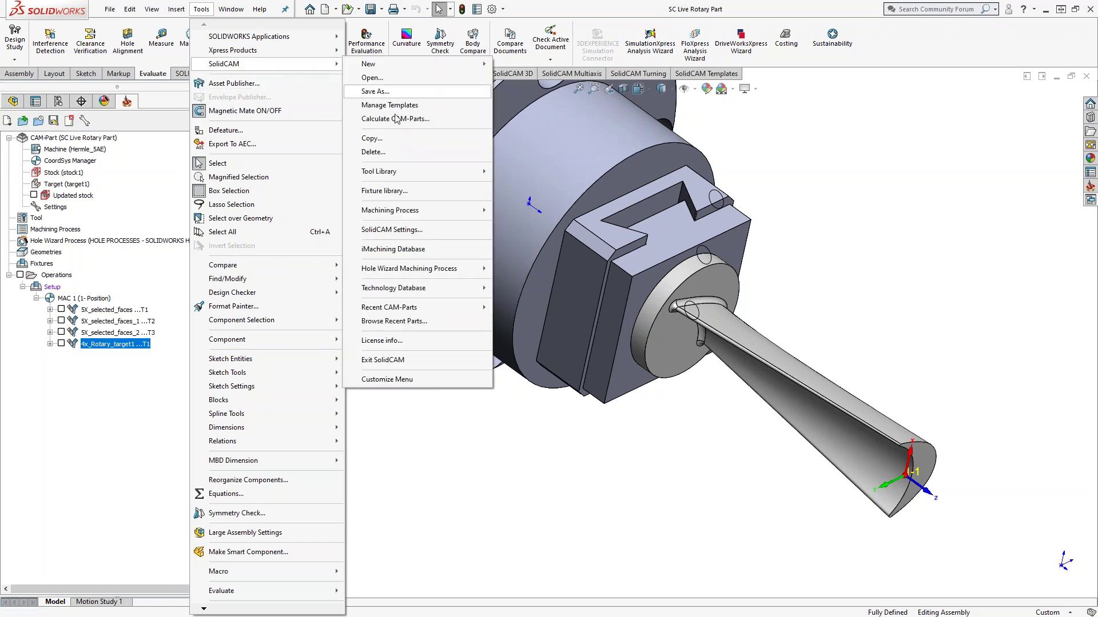
pyautogui.click(372, 77)
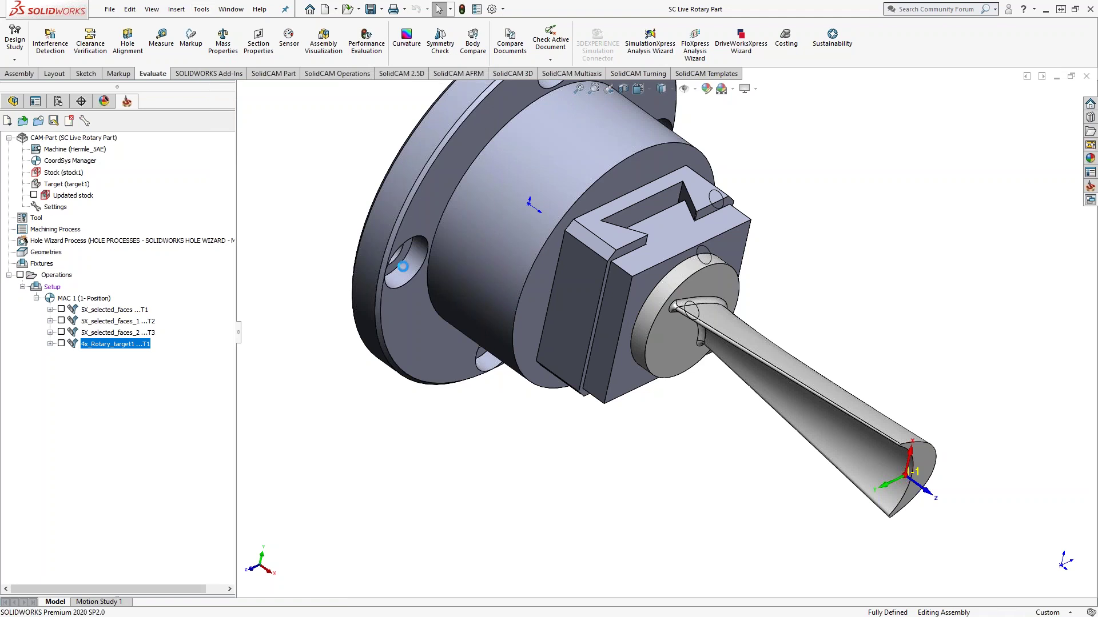
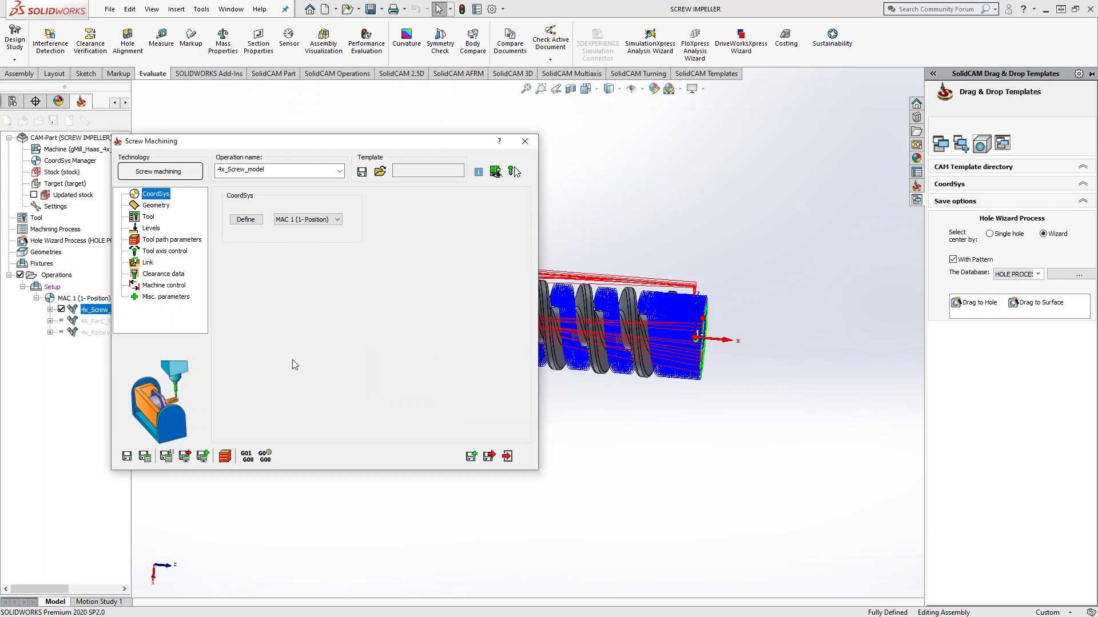
pyautogui.scroll(-3, 635, 323)
pyautogui.moveTo(658, 331); pyautogui.dragTo(612, 569, button='middle')
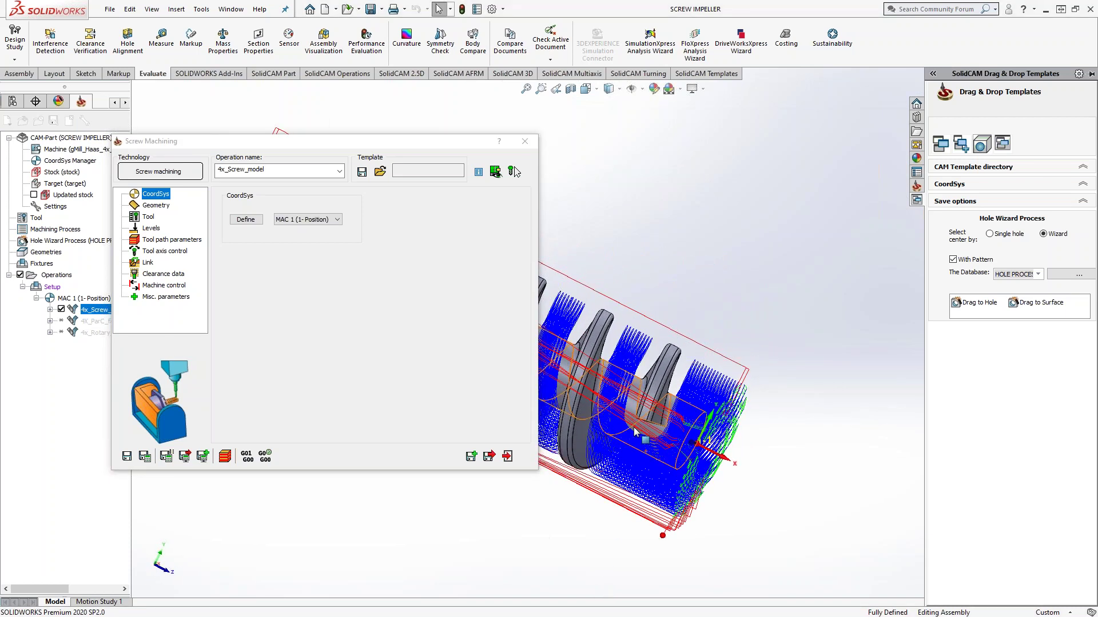
pyautogui.scroll(3, 605, 392)
pyautogui.moveTo(605, 392); pyautogui.dragTo(738, 343, button='middle')
pyautogui.scroll(-2, 738, 342)
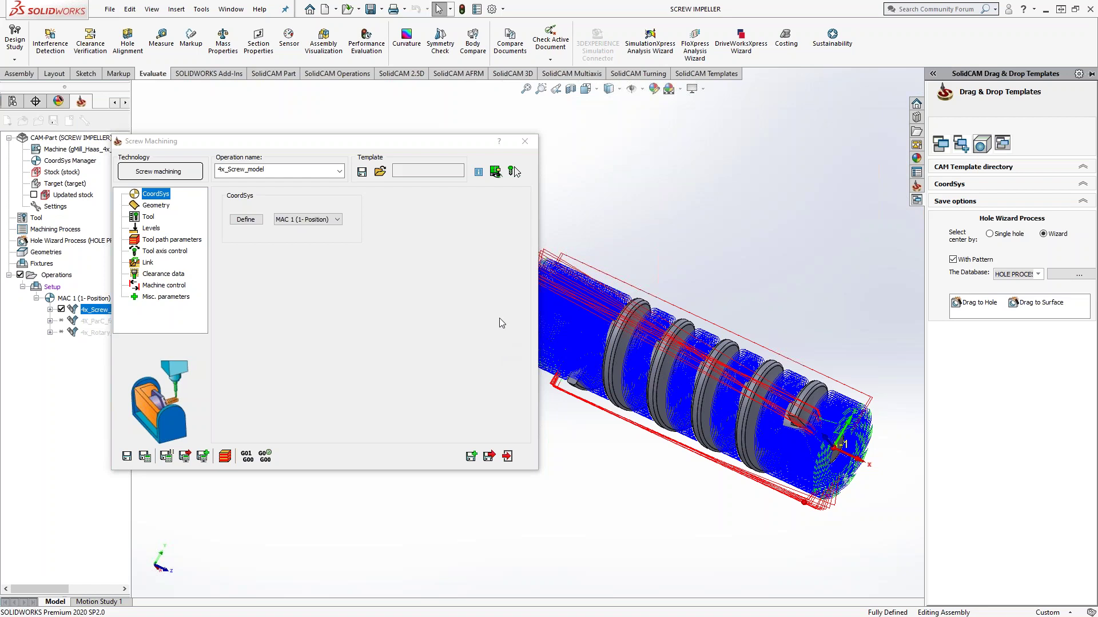
# Step: Examine the 4x_Screw_model toolpath around the screw flights, review the operation's geometry settings, and close the operation without saving
pyautogui.moveTo(779, 399); pyautogui.dragTo(808, 396, button='middle')
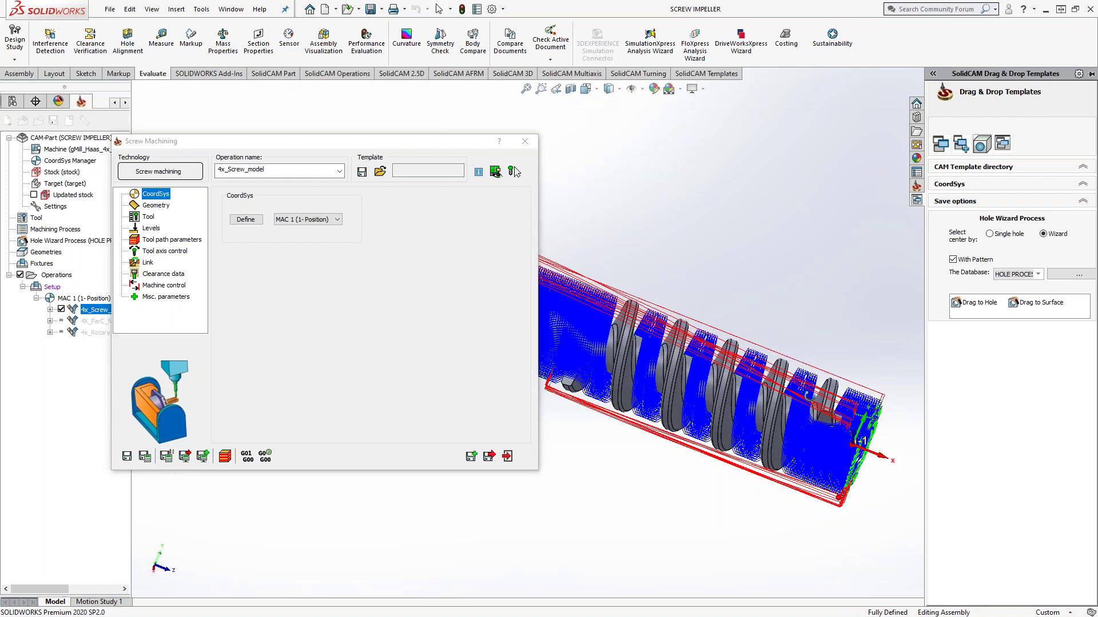
pyautogui.scroll(-6, 808, 395)
pyautogui.scroll(-3, 691, 362)
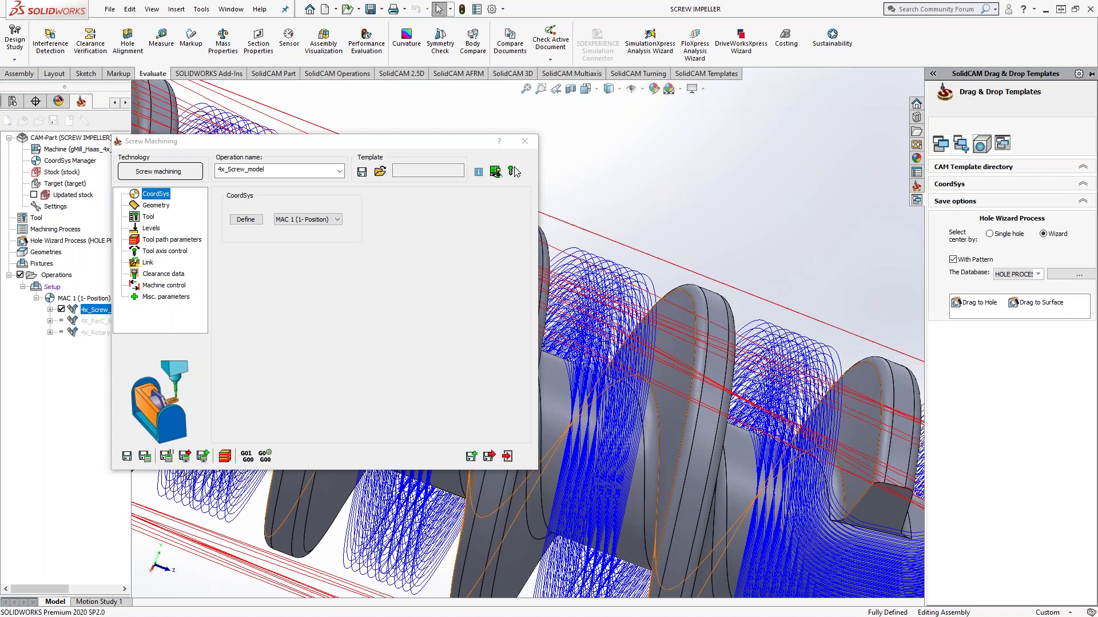
pyautogui.click(152, 207)
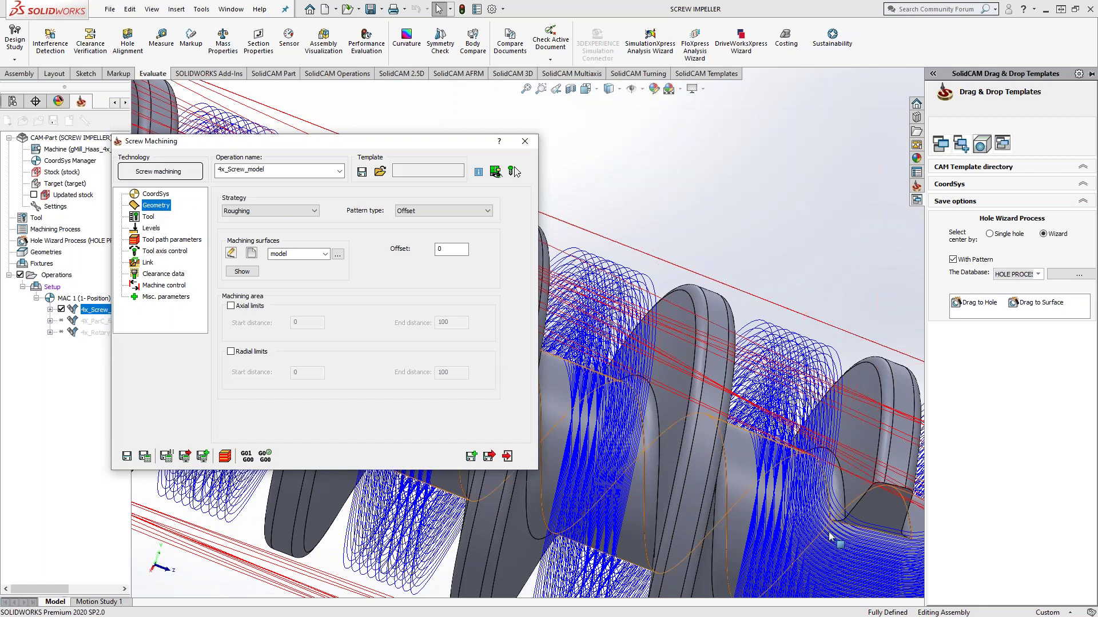
pyautogui.scroll(3, 833, 538)
pyautogui.scroll(-2, 802, 474)
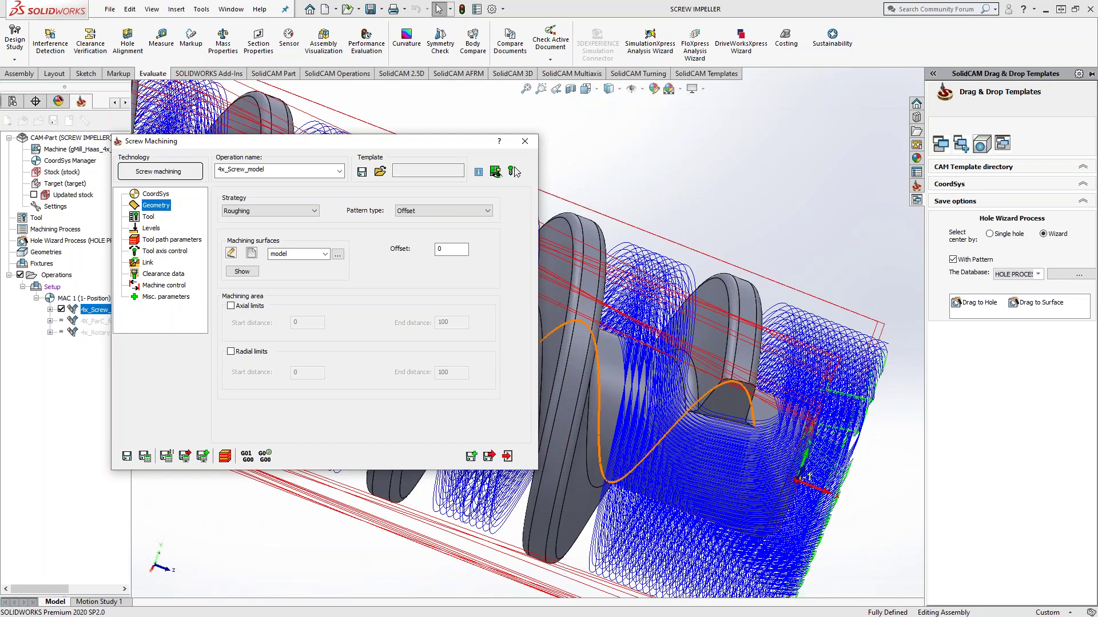
pyautogui.click(507, 456)
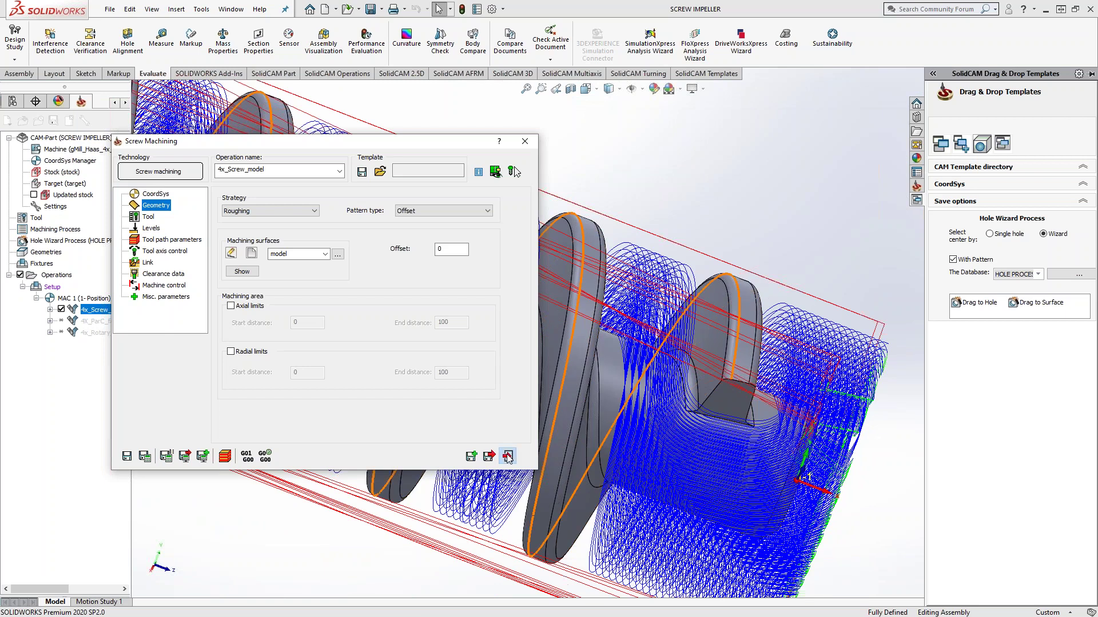
pyautogui.rightClick(59, 278)
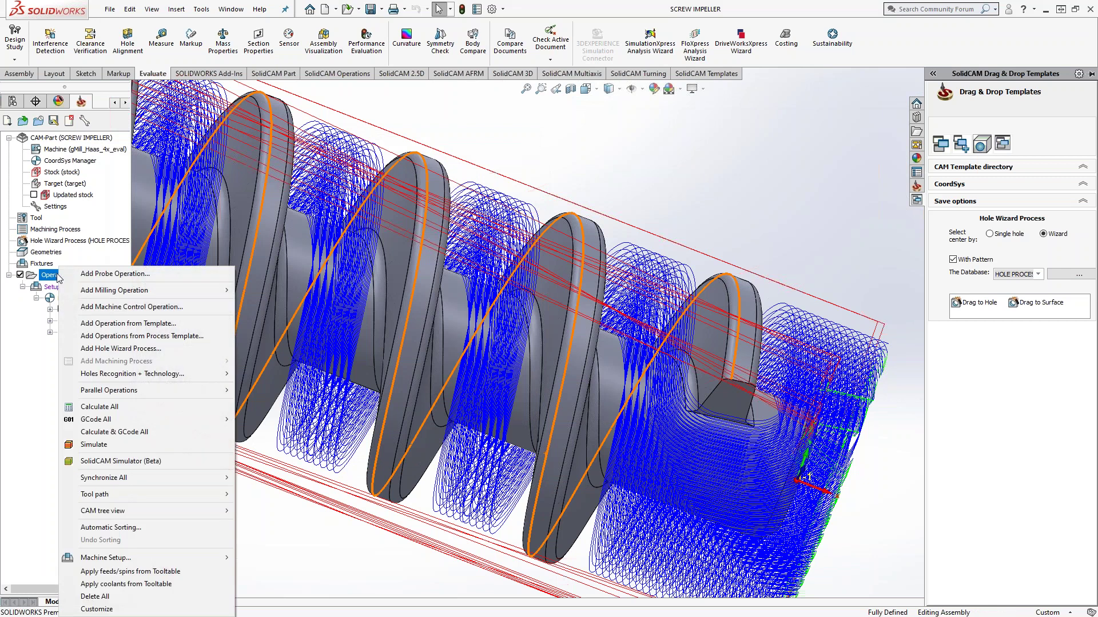
pyautogui.press('Escape')
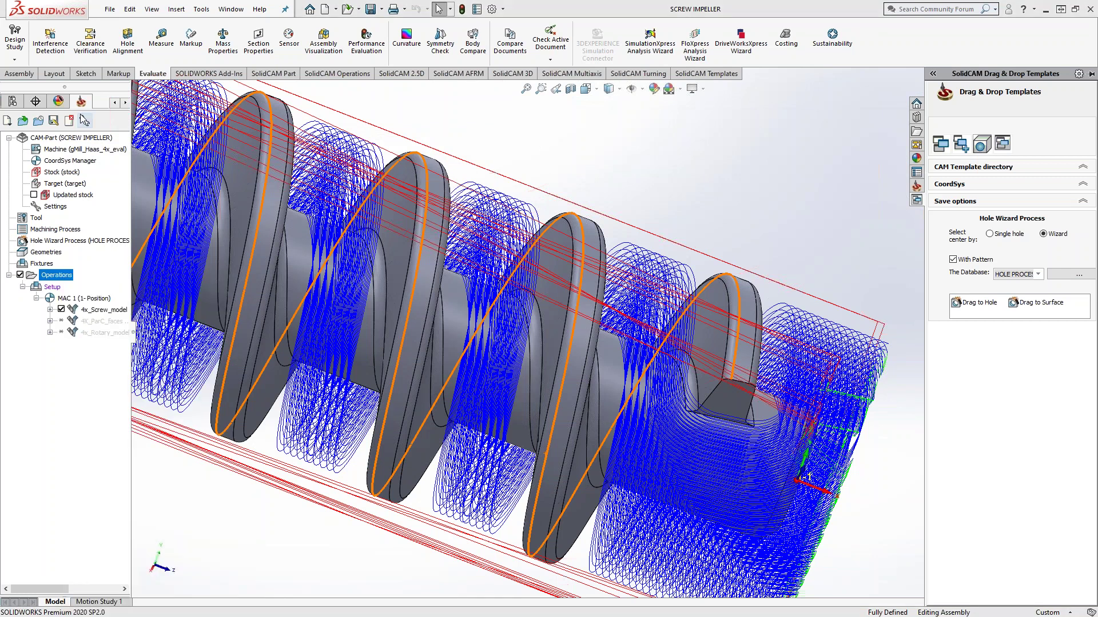
pyautogui.rightClick(48, 139)
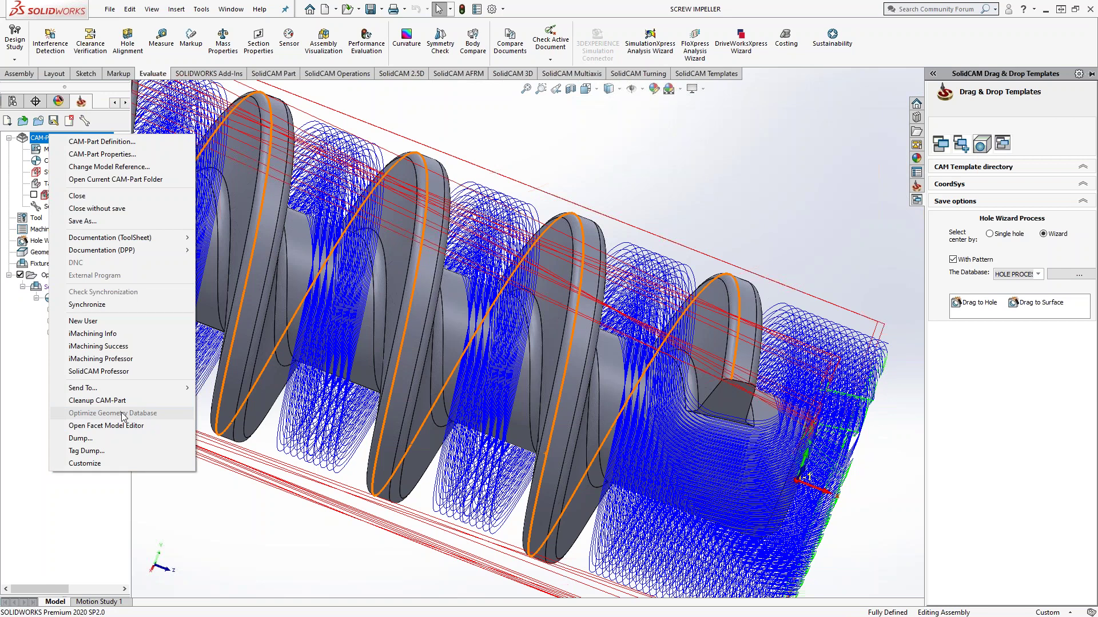
pyautogui.click(69, 507)
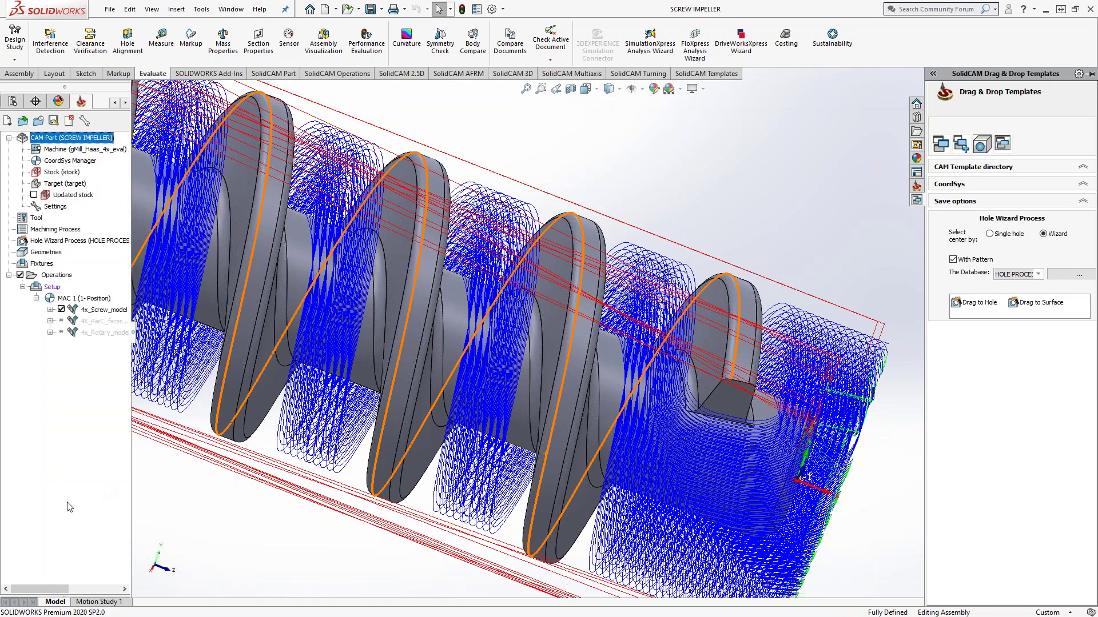
# Step: Reopen the 4x_Screw_model operation, review its roughing pattern types and machining surfaces, keep the Offset pattern, and inspect its toolpath
pyautogui.click(104, 311)
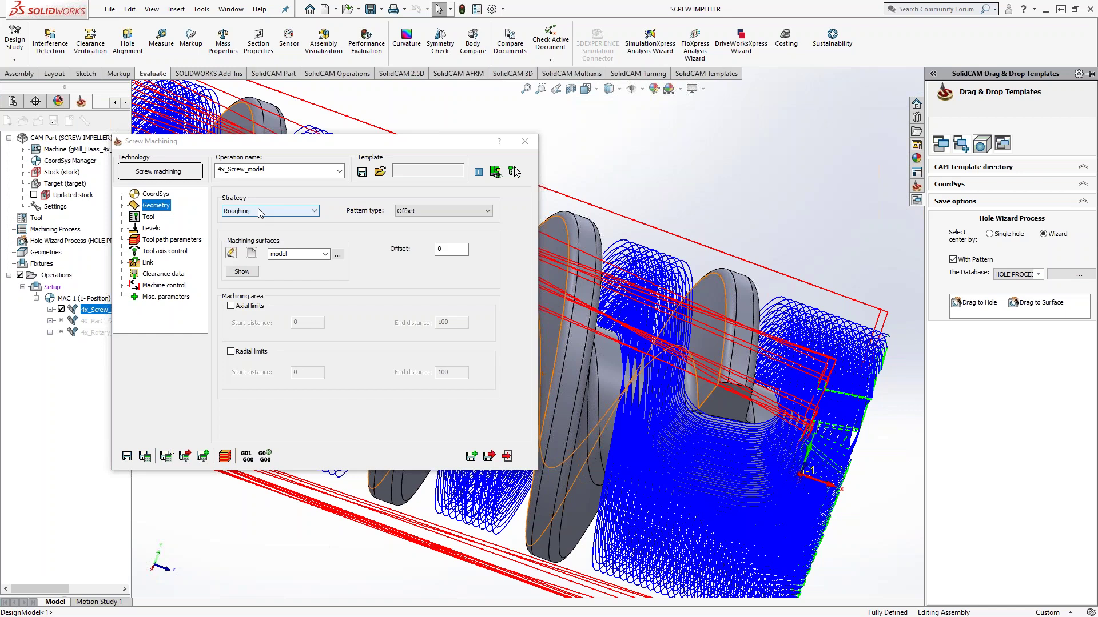
pyautogui.click(470, 215)
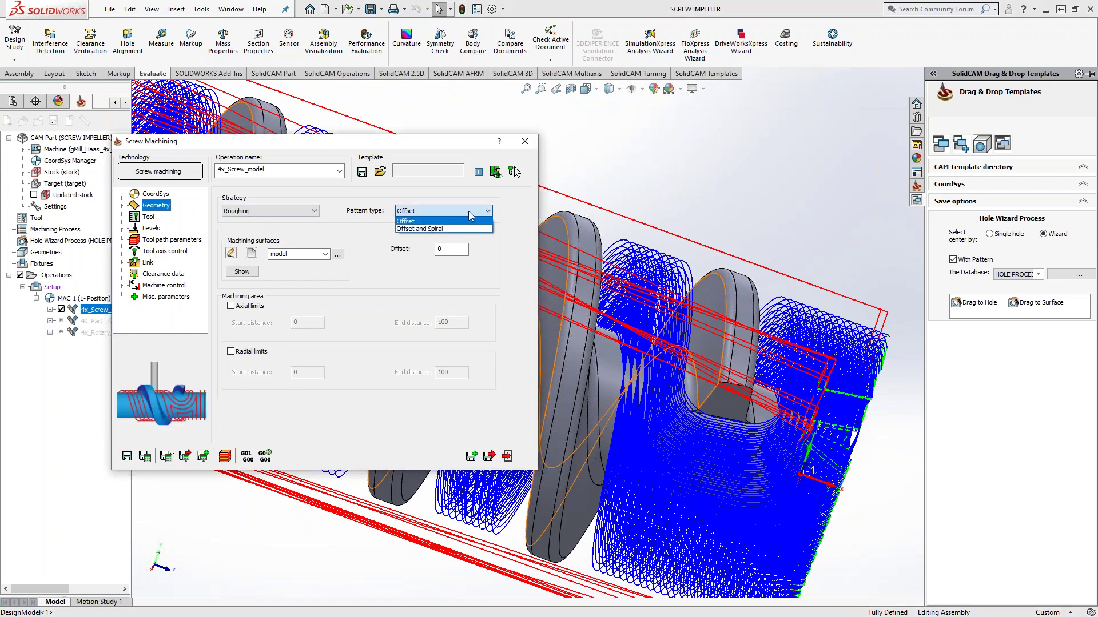
pyautogui.click(469, 220)
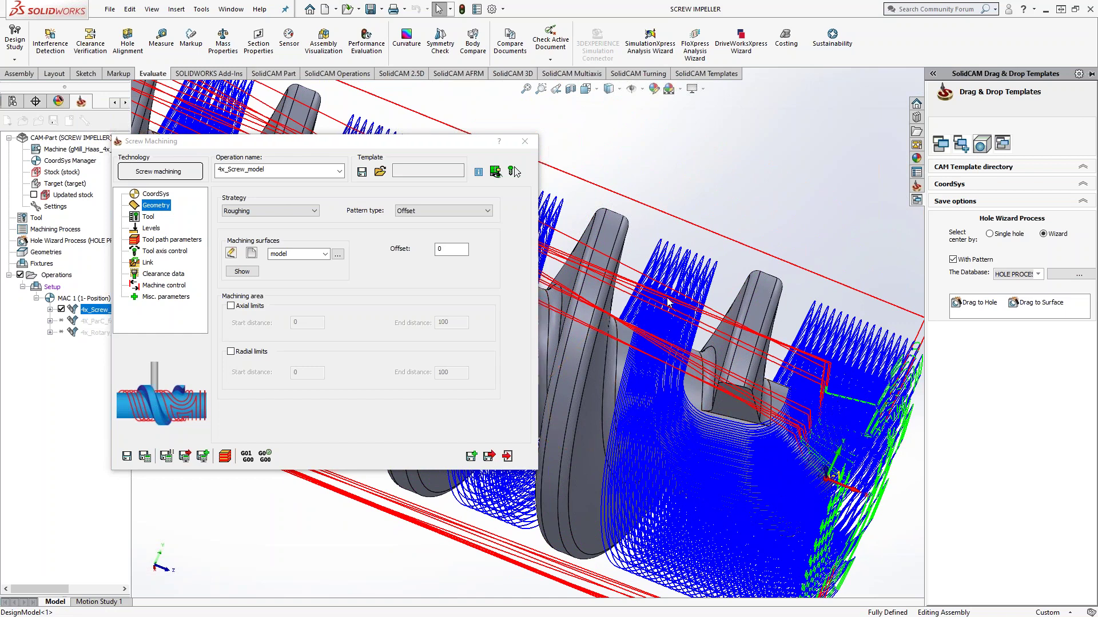
pyautogui.moveTo(690, 309); pyautogui.dragTo(700, 346, button='middle')
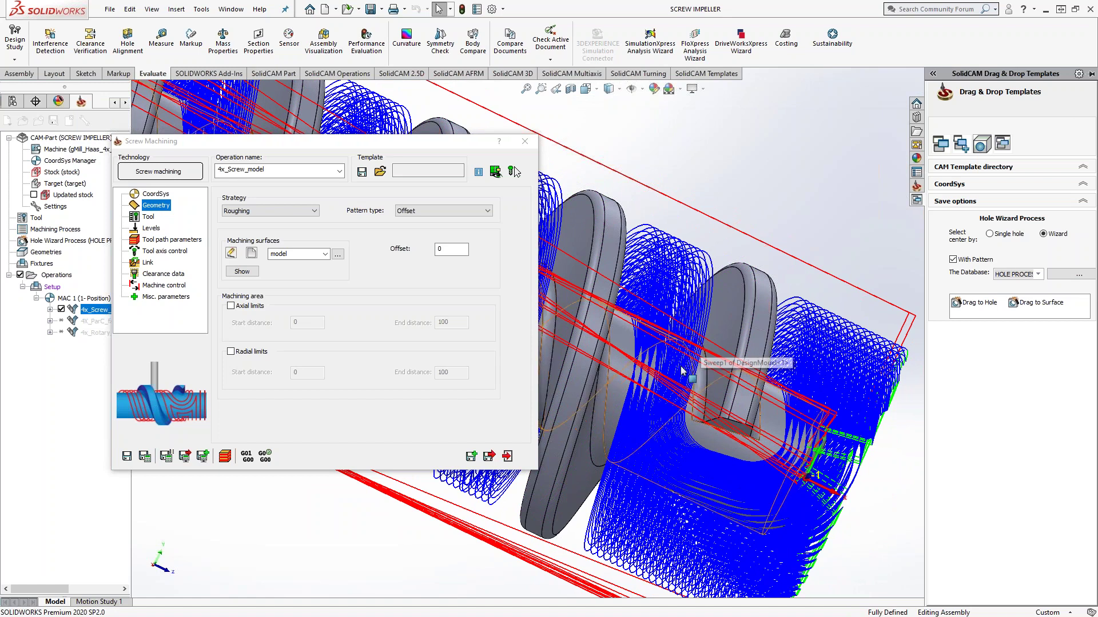
pyautogui.scroll(6, 666, 329)
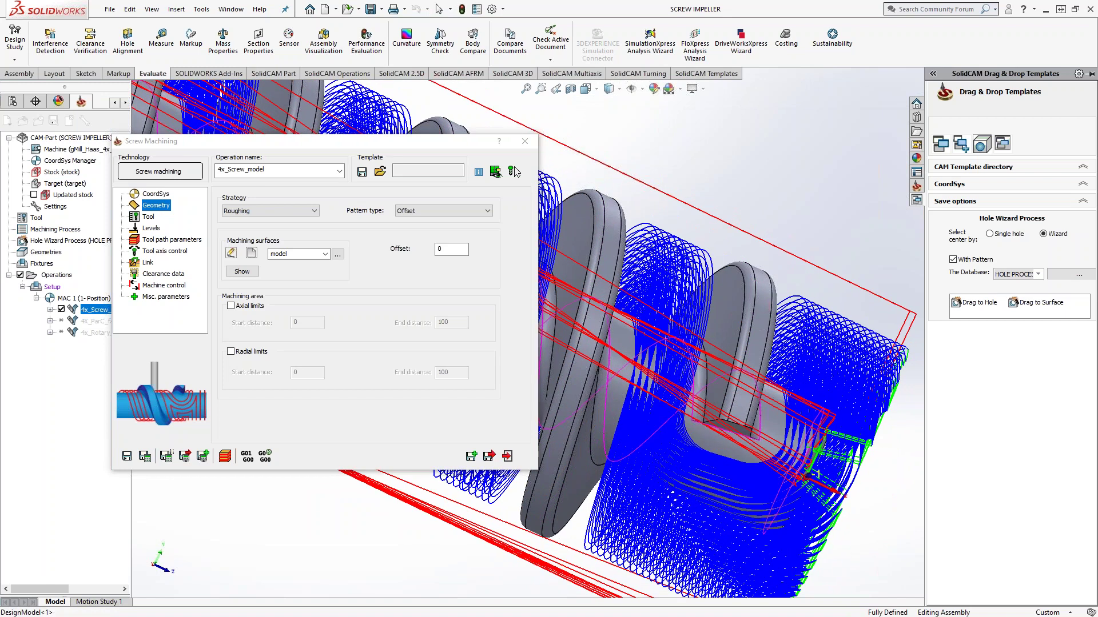
pyautogui.moveTo(669, 330); pyautogui.dragTo(706, 343, button='middle')
pyautogui.scroll(-5, 708, 343)
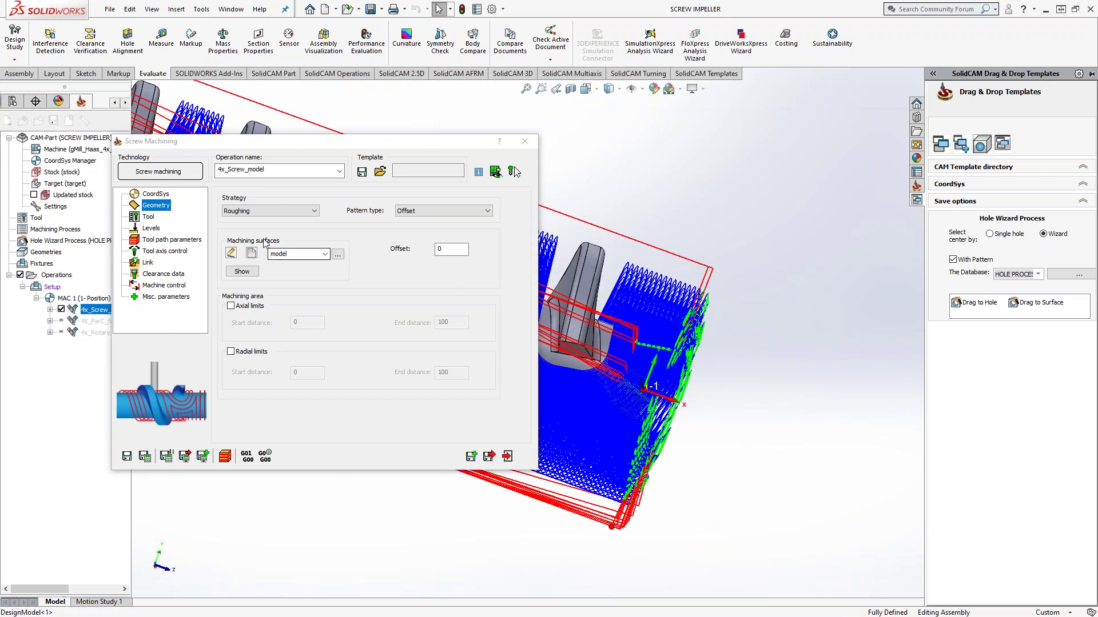
pyautogui.click(289, 254)
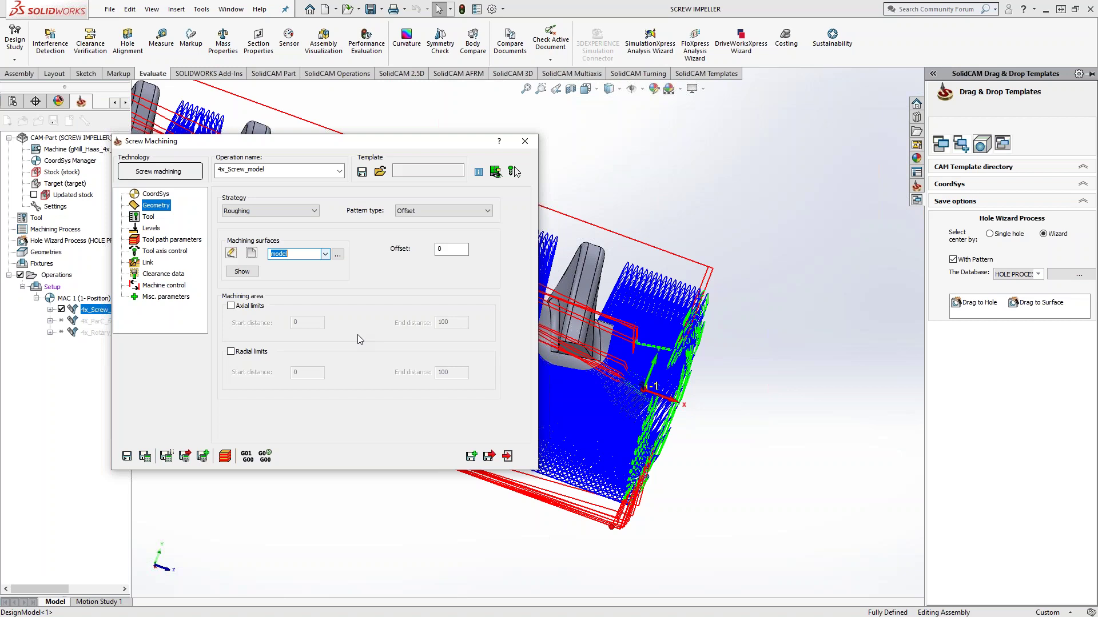
# Step: Review the tool, the levels, and the surface quality step down options of the Screw Machining operation, keeping Constant Step Down
pyautogui.click(148, 217)
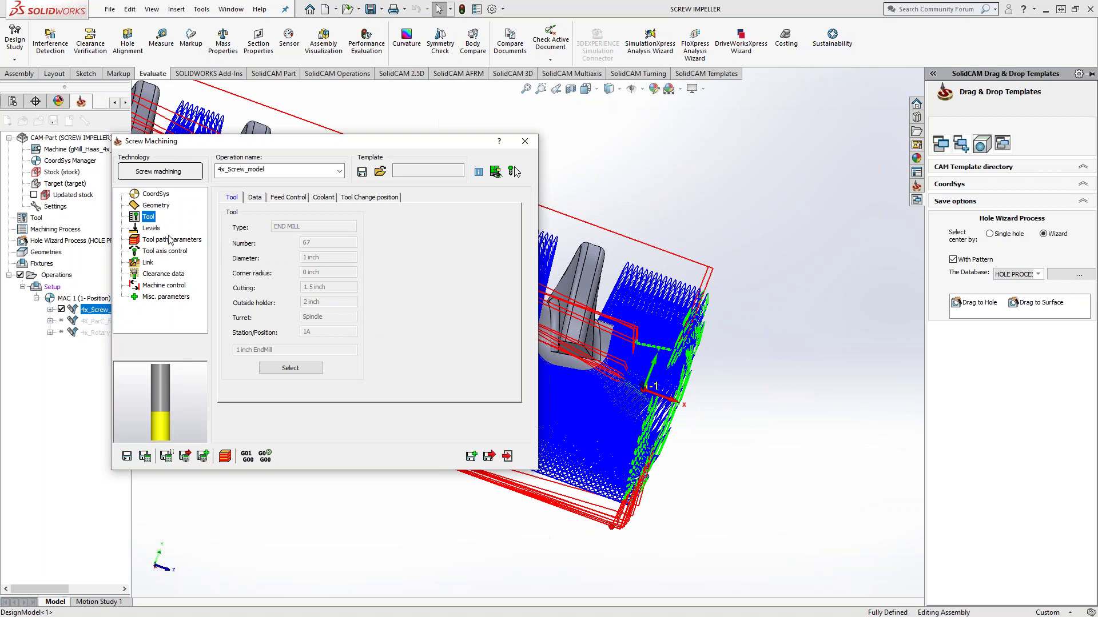
pyautogui.click(151, 228)
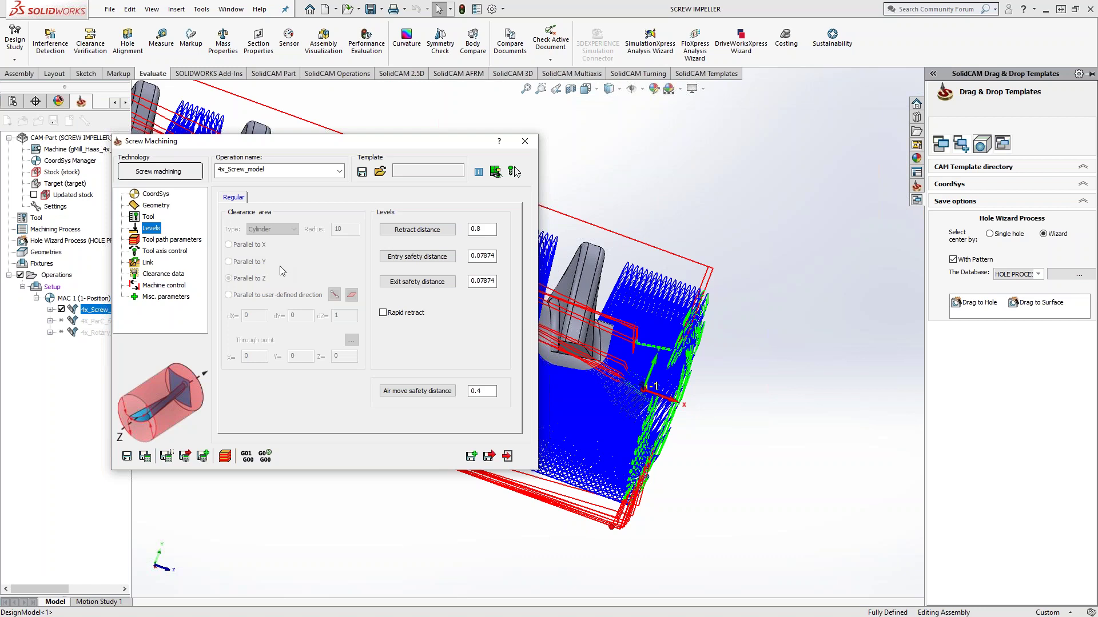
pyautogui.click(179, 241)
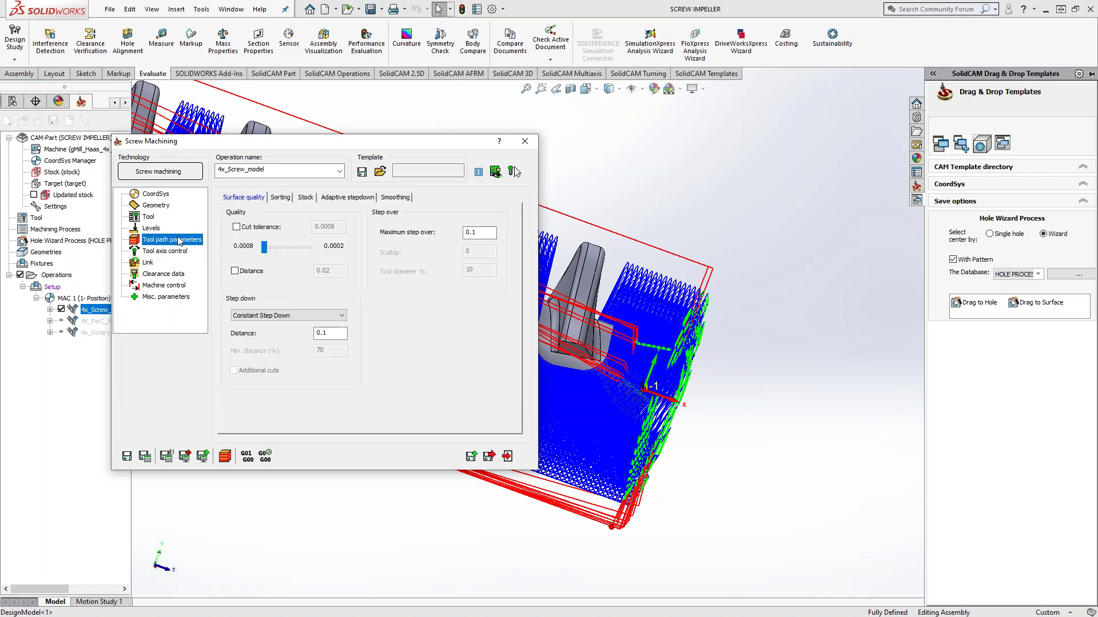
pyautogui.click(308, 315)
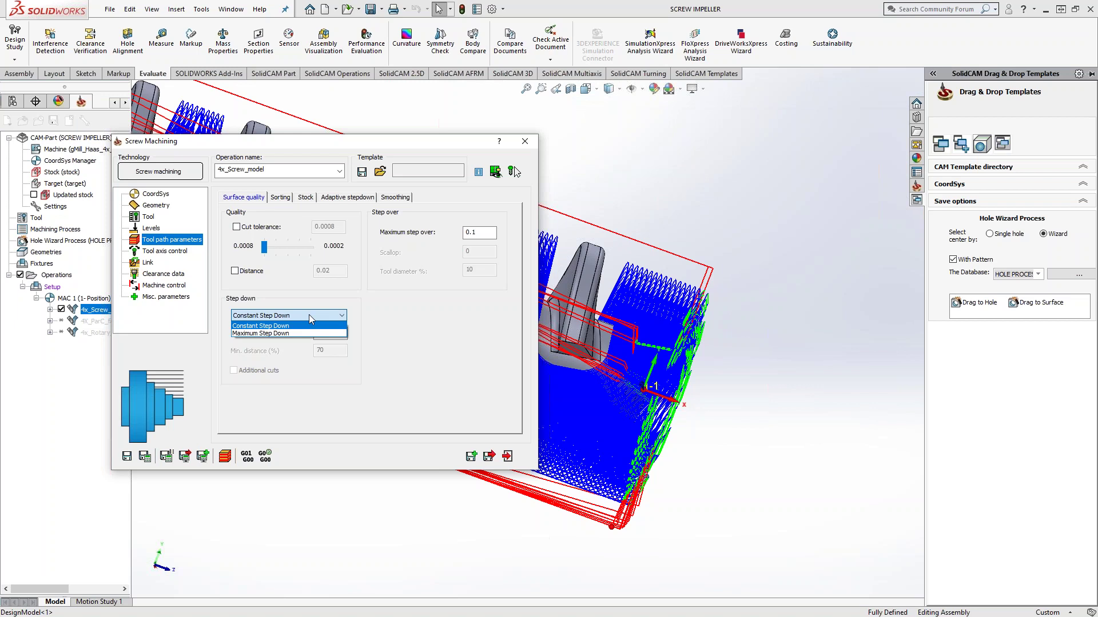
pyautogui.click(391, 331)
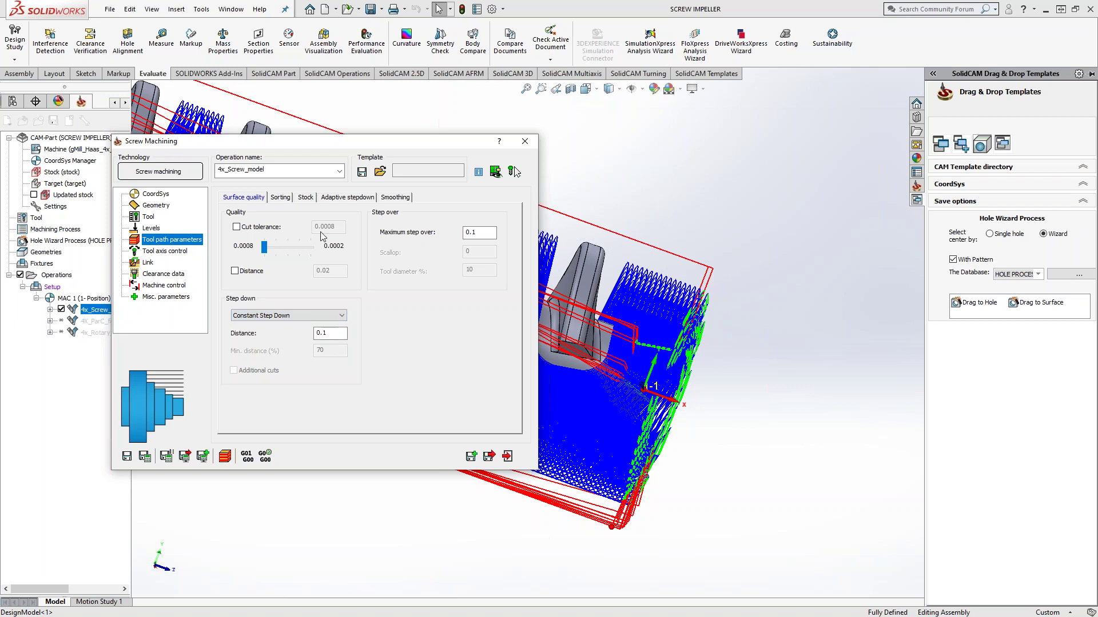
# Step: Review the sorting settings and the available stock definition styles in the tool path parameters, keeping Bounding Cylinder
pyautogui.click(280, 198)
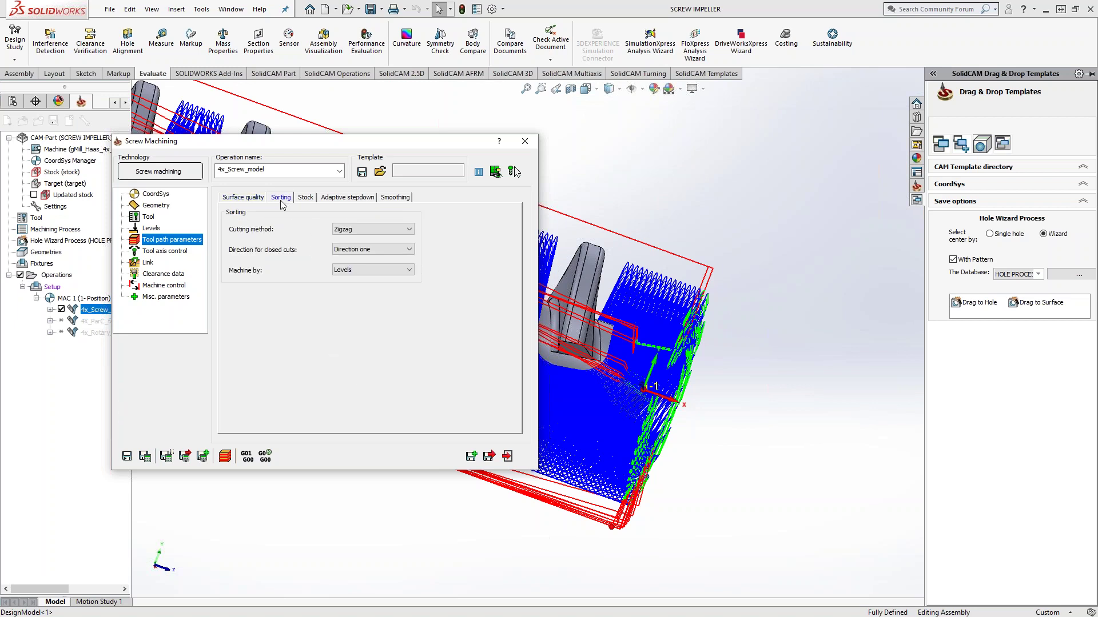
pyautogui.click(311, 200)
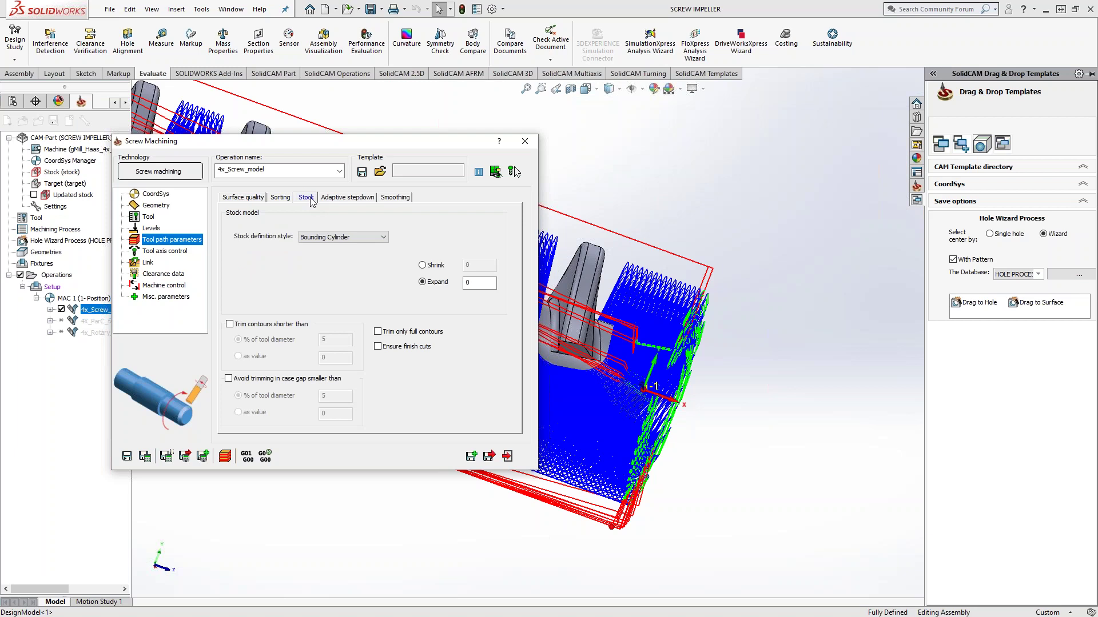
pyautogui.click(371, 238)
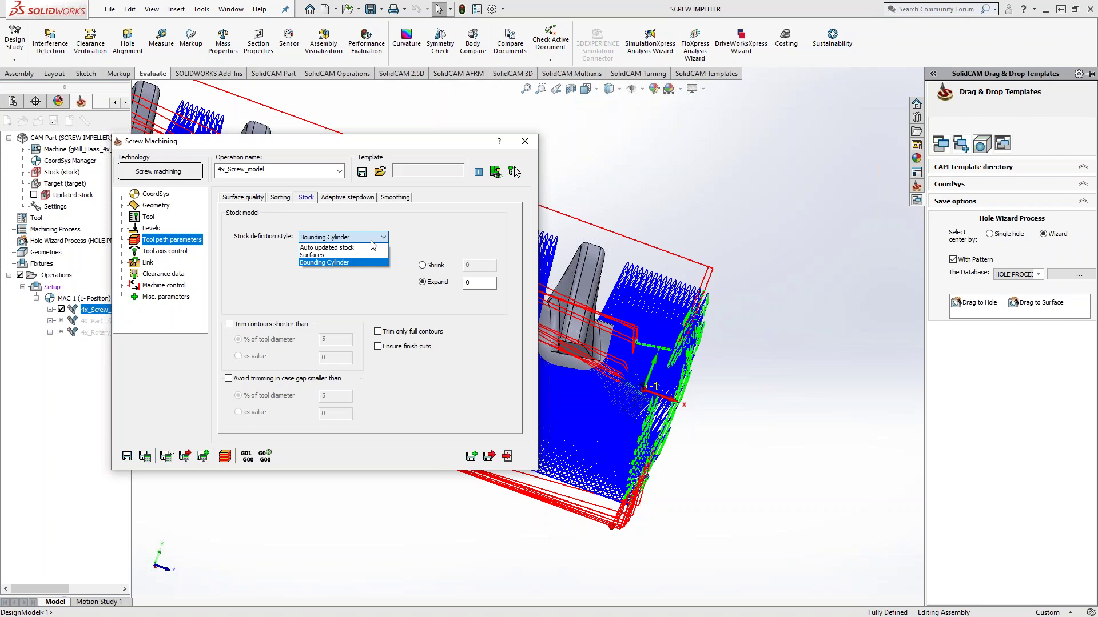
pyautogui.click(239, 277)
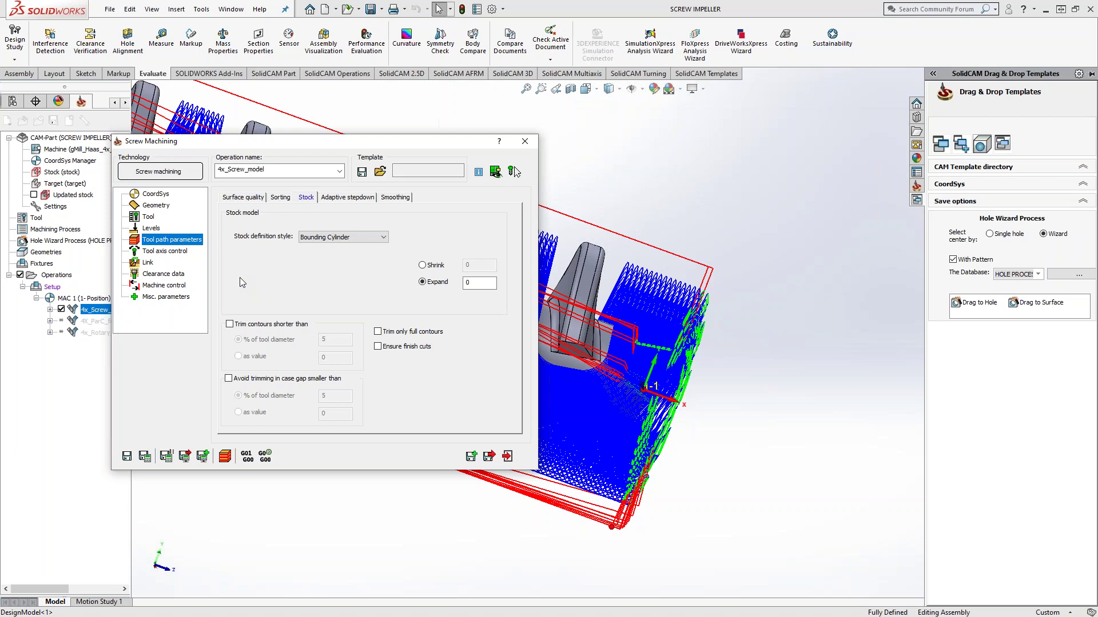
# Step: Review the tool axis control's output format and 4th axis direction and base point, and cancel the rotary axis settings
pyautogui.click(166, 251)
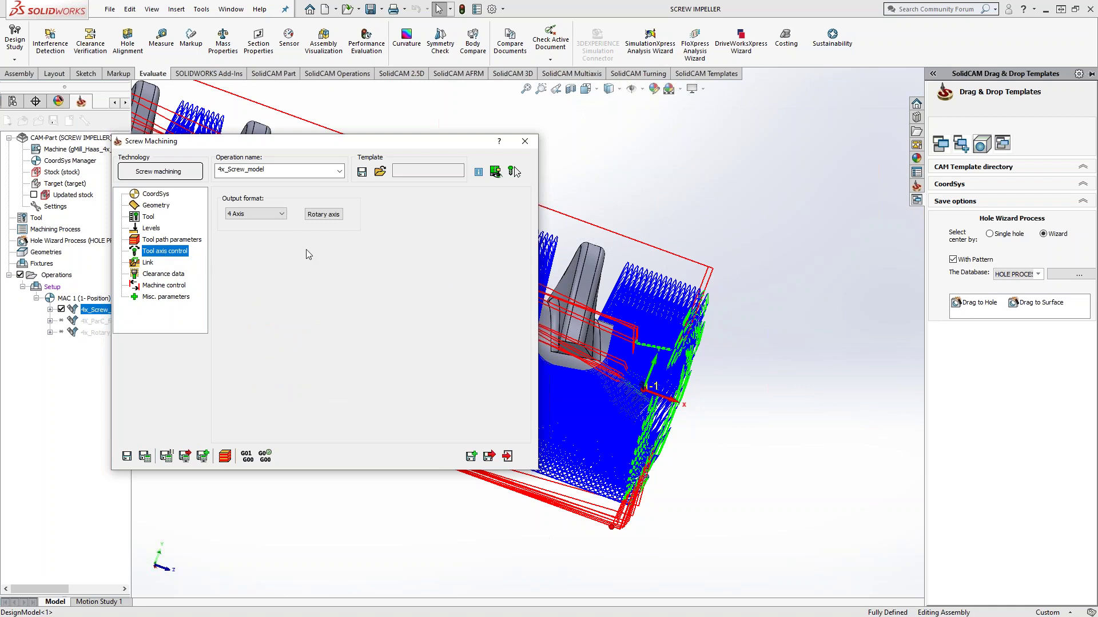
pyautogui.click(324, 217)
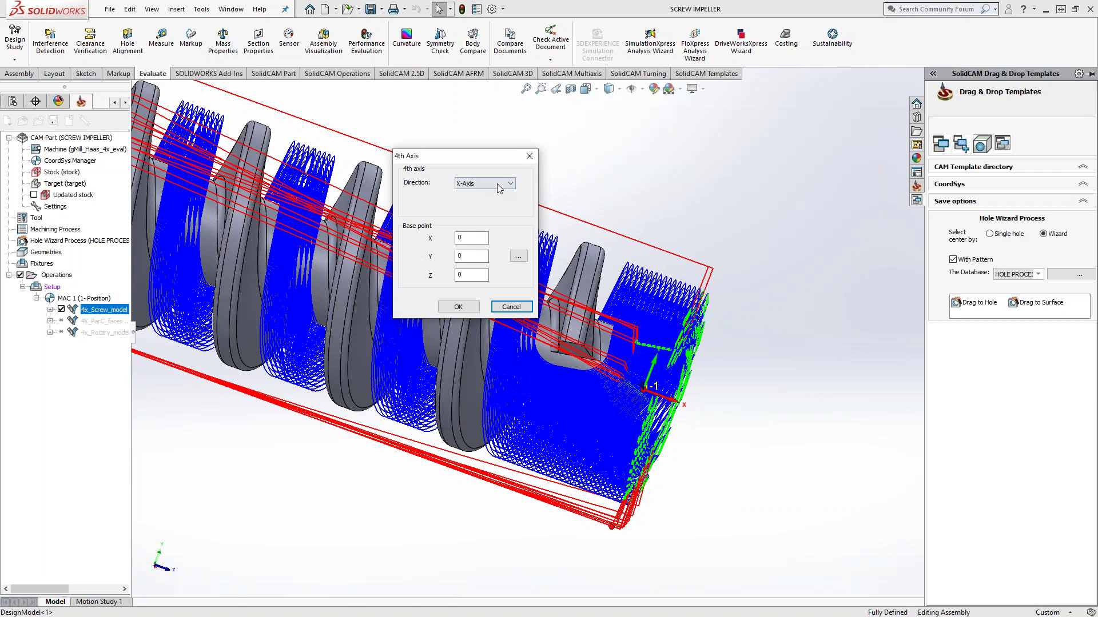
pyautogui.click(516, 308)
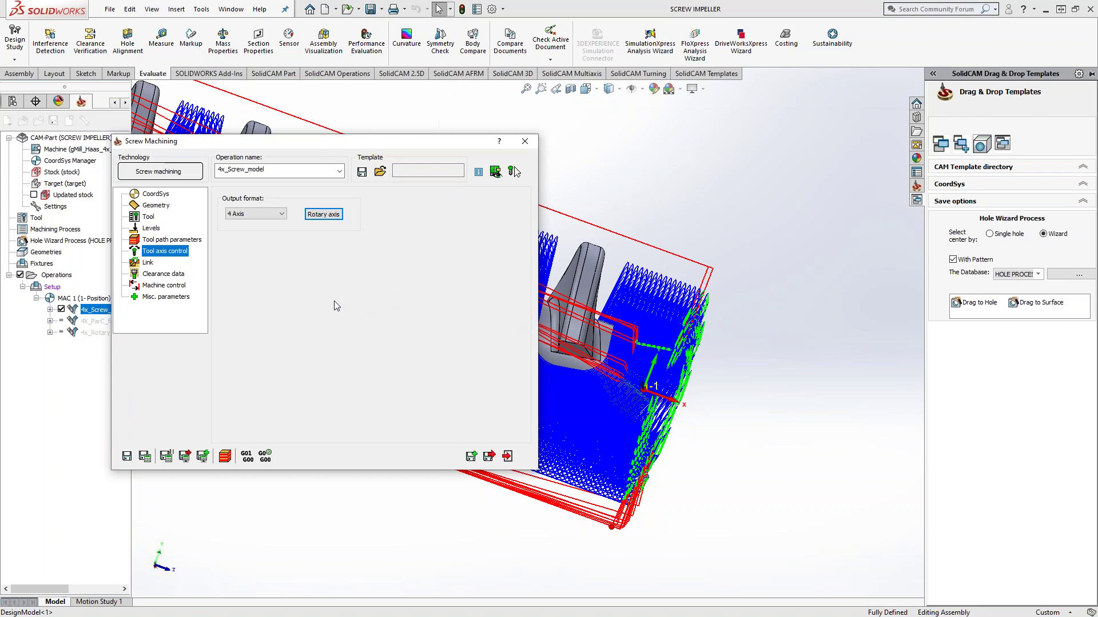
# Step: Hide the 4x_Screw_model toolpath, collapse the Screw Machining dialog out of the way, and examine the bare screw model
pyautogui.moveTo(720, 402); pyautogui.dragTo(650, 356, button='middle')
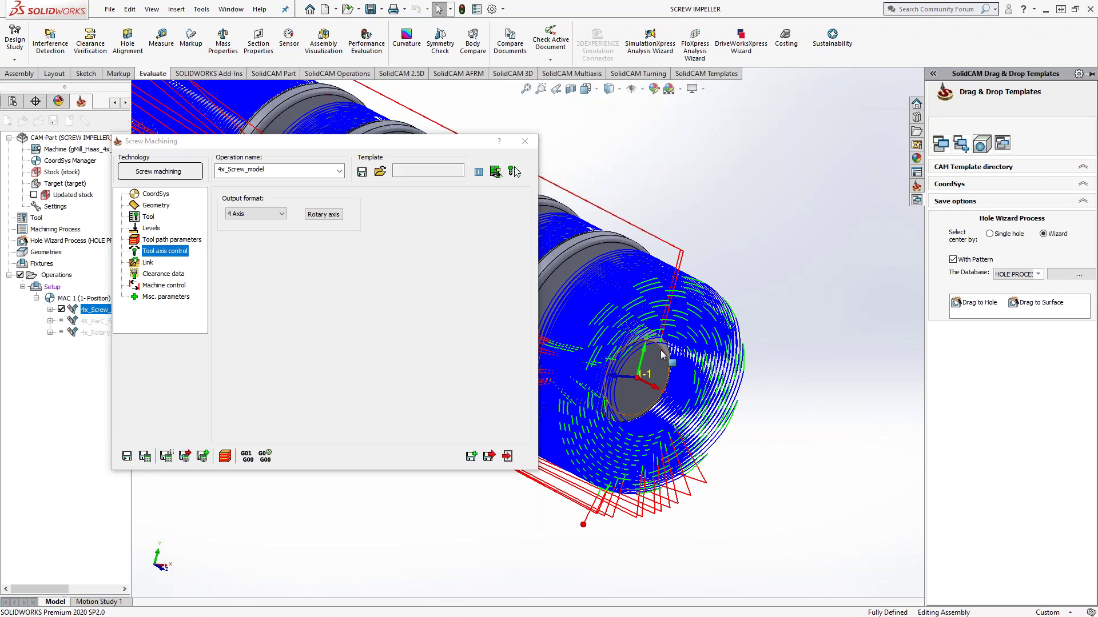
pyautogui.click(61, 309)
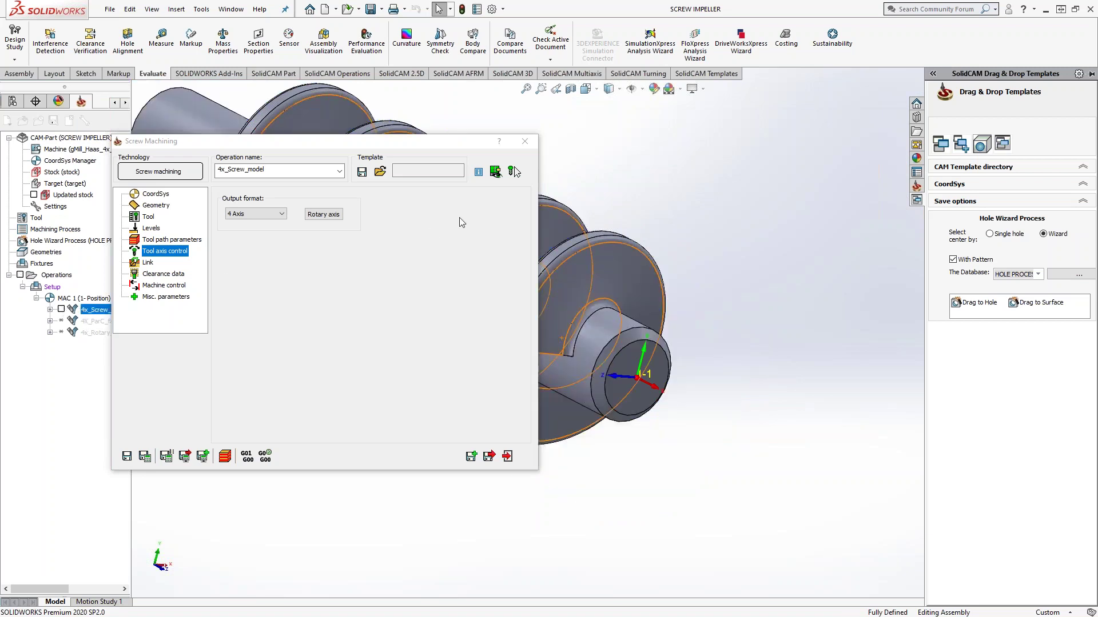
pyautogui.doubleClick(478, 147)
pyautogui.moveTo(434, 292); pyautogui.dragTo(492, 371, button='middle')
pyautogui.scroll(2, 480, 294)
pyautogui.scroll(1, 503, 354)
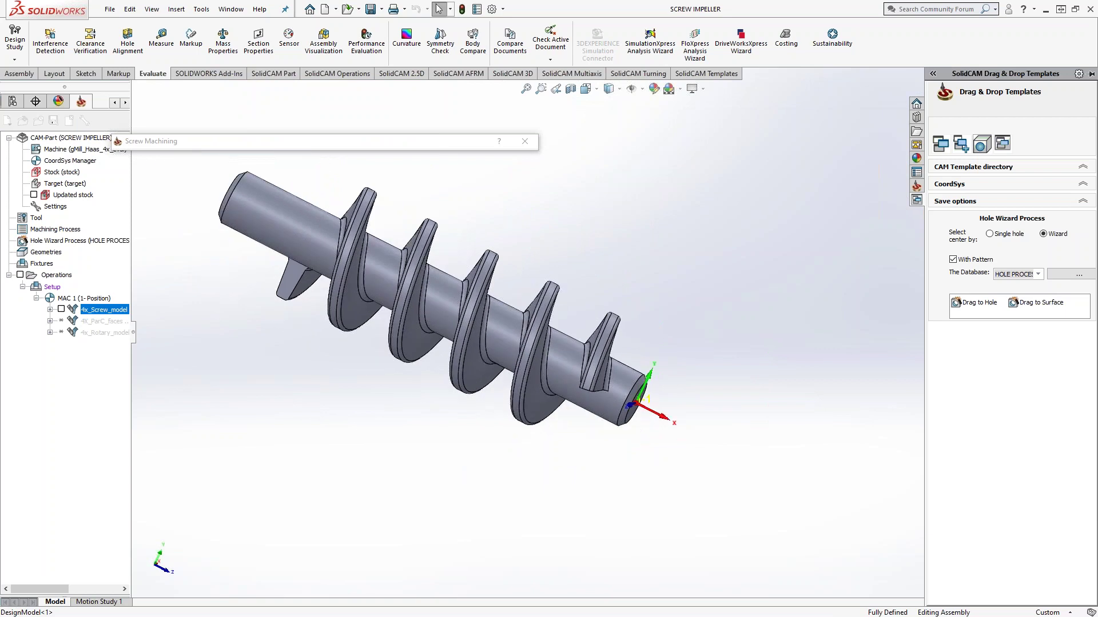
pyautogui.scroll(-5, 543, 402)
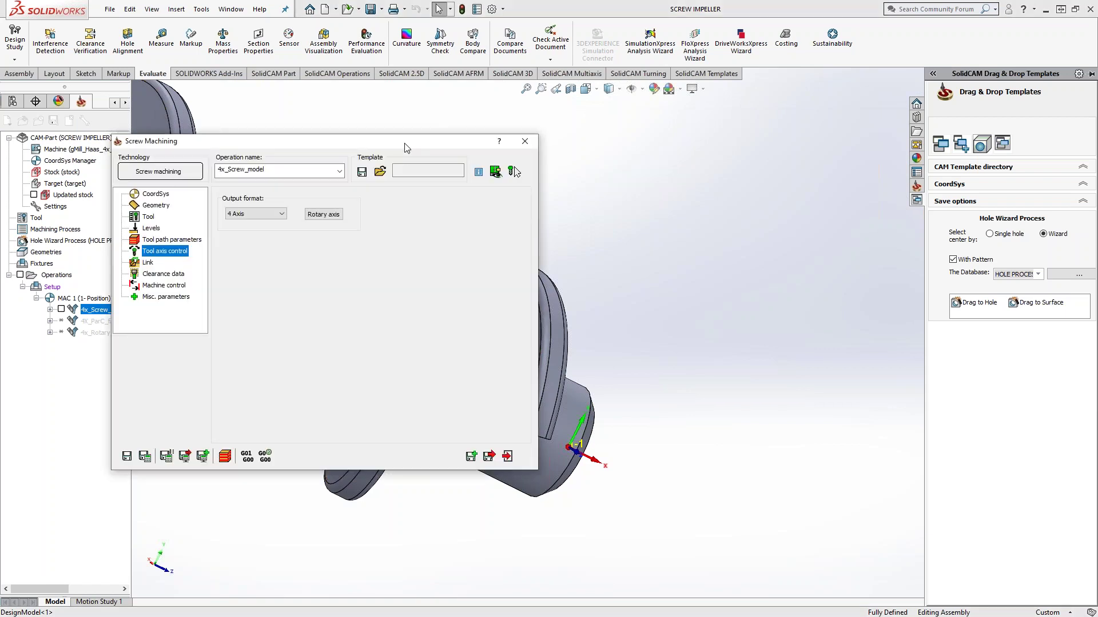
# Step: Close the Screw Machining operation, show the 4x_Screw_model toolpath again, and inspect it between the screw flights
pyautogui.click(525, 142)
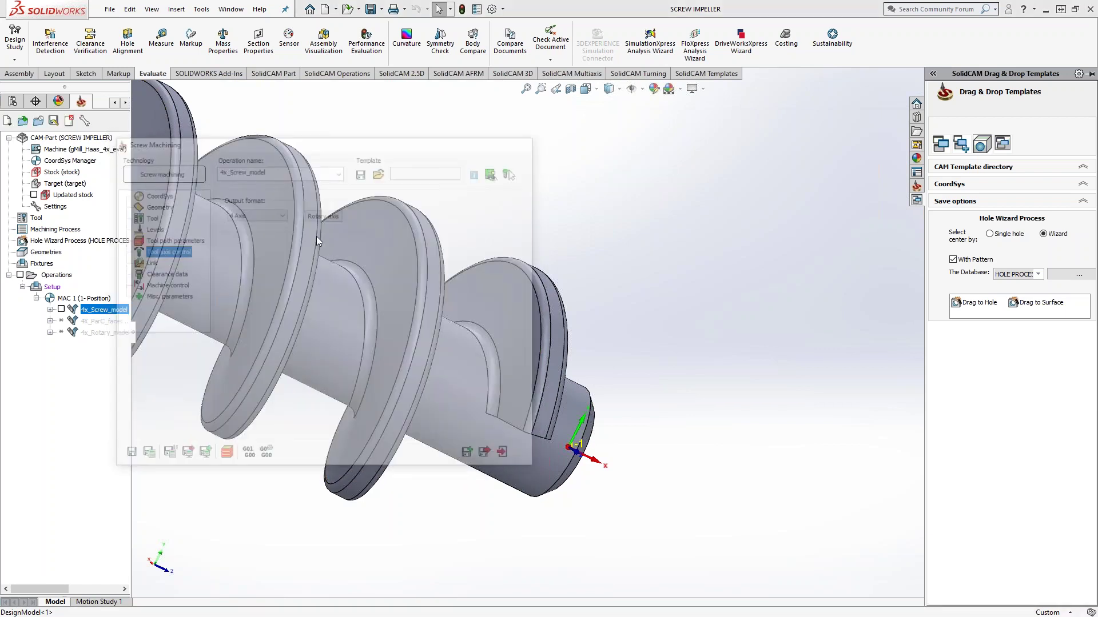
pyautogui.click(61, 309)
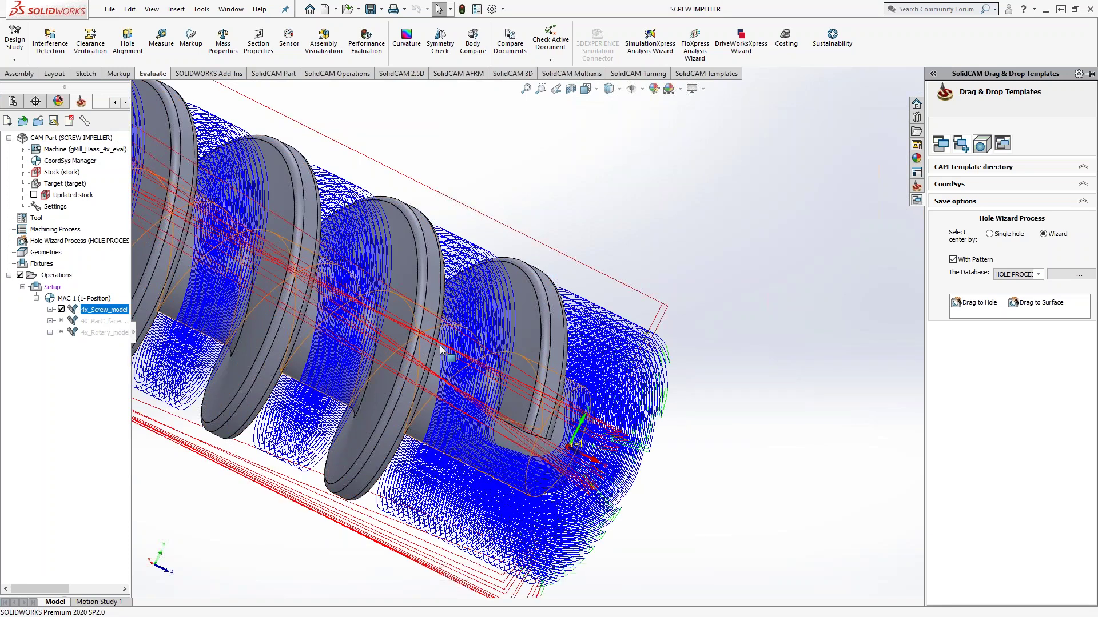
pyautogui.moveTo(395, 320); pyautogui.dragTo(421, 349, button='middle')
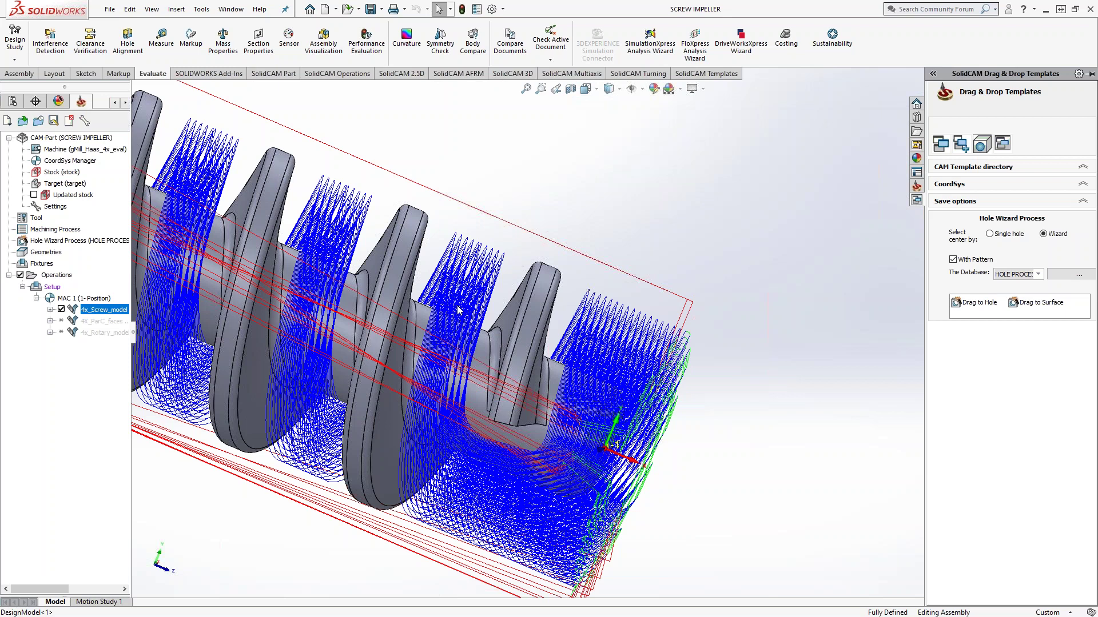
# Step: Hide the 4x_Screw_model toolpath and examine the whole bare screw model
pyautogui.click(62, 310)
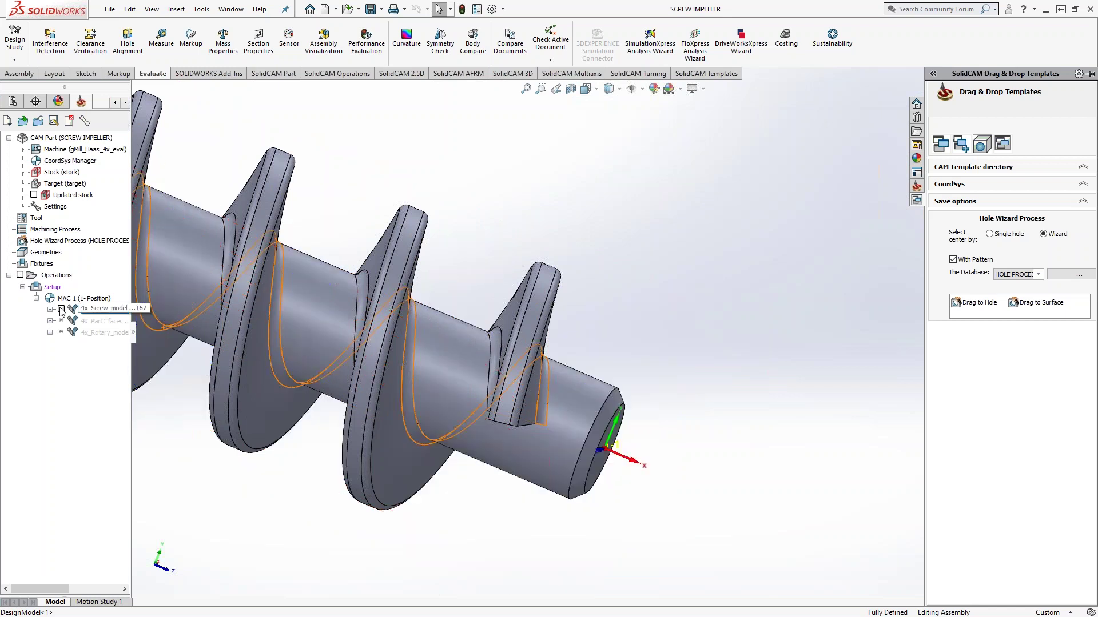
pyautogui.click(92, 309)
pyautogui.moveTo(493, 419); pyautogui.dragTo(485, 423, button='middle')
pyautogui.scroll(4, 485, 423)
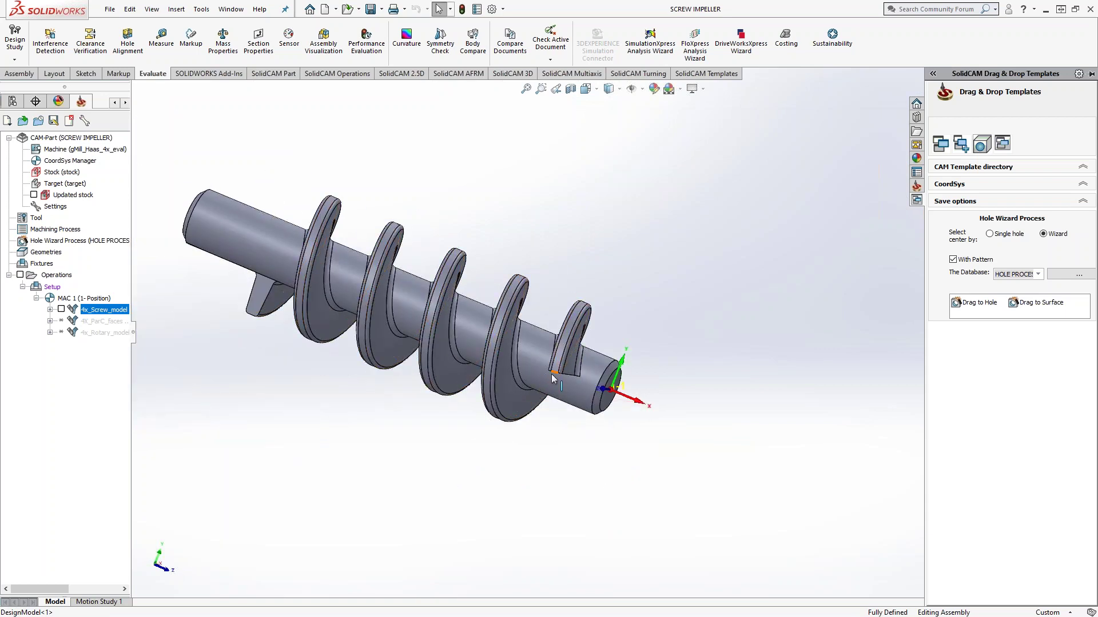
pyautogui.moveTo(551, 374)
pyautogui.mouseDown(button='middle')
pyautogui.moveTo(504, 380)
pyautogui.moveTo(531, 378)
pyautogui.mouseUp(button='middle')
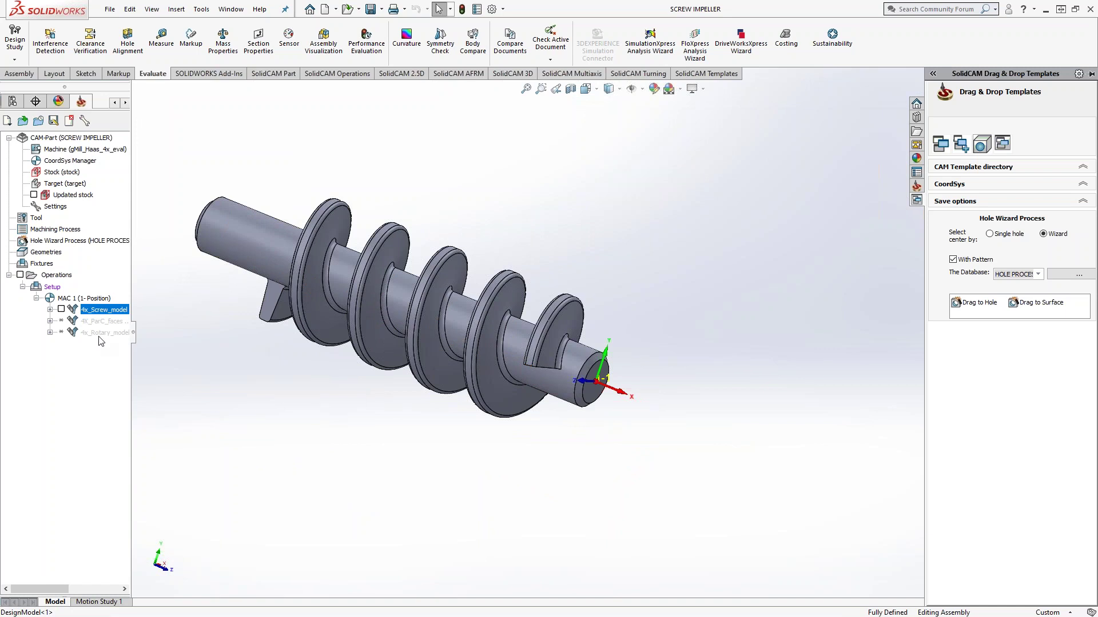
# Step: Try to add a 2D iMachining operation after 4x_Rotary_model
pyautogui.rightClick(102, 332)
pyautogui.moveTo(195, 38)
pyautogui.click(296, 39)
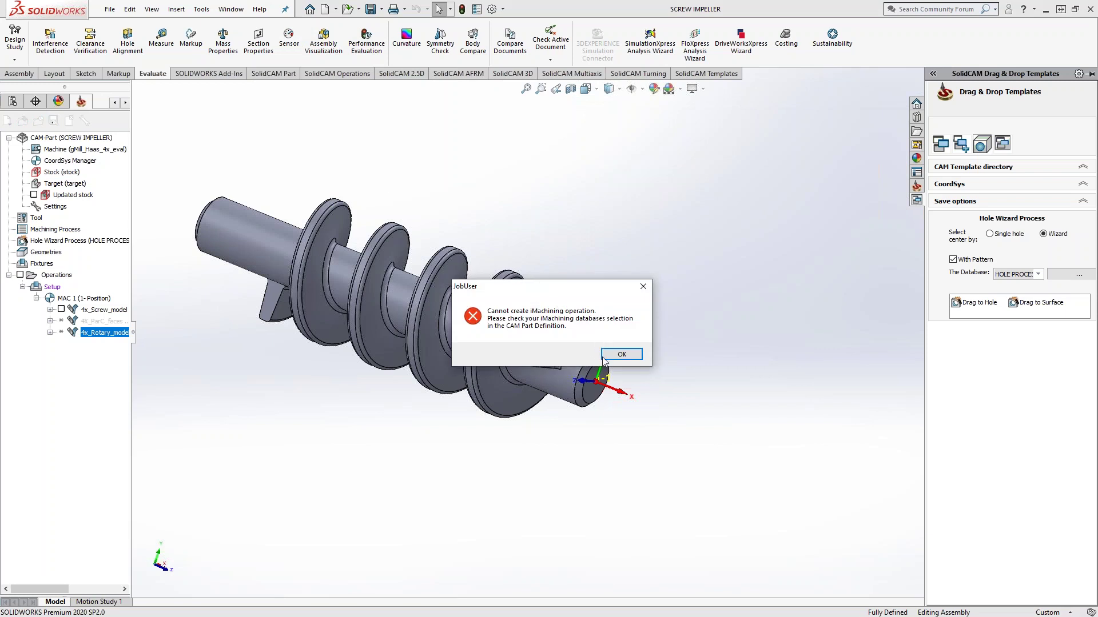
pyautogui.click(609, 356)
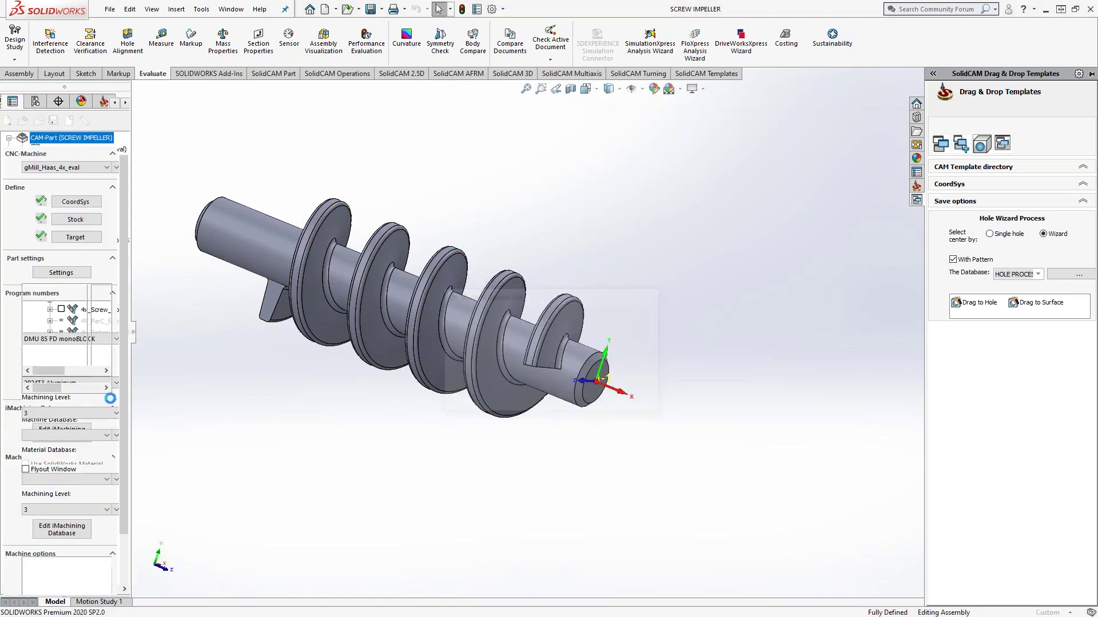
# Step: In the CAM-Part definition, set the iMachining machine database to Haas VF5 and the material to Aluminum_90BHN-52HRB
pyautogui.click(74, 418)
pyautogui.click(62, 449)
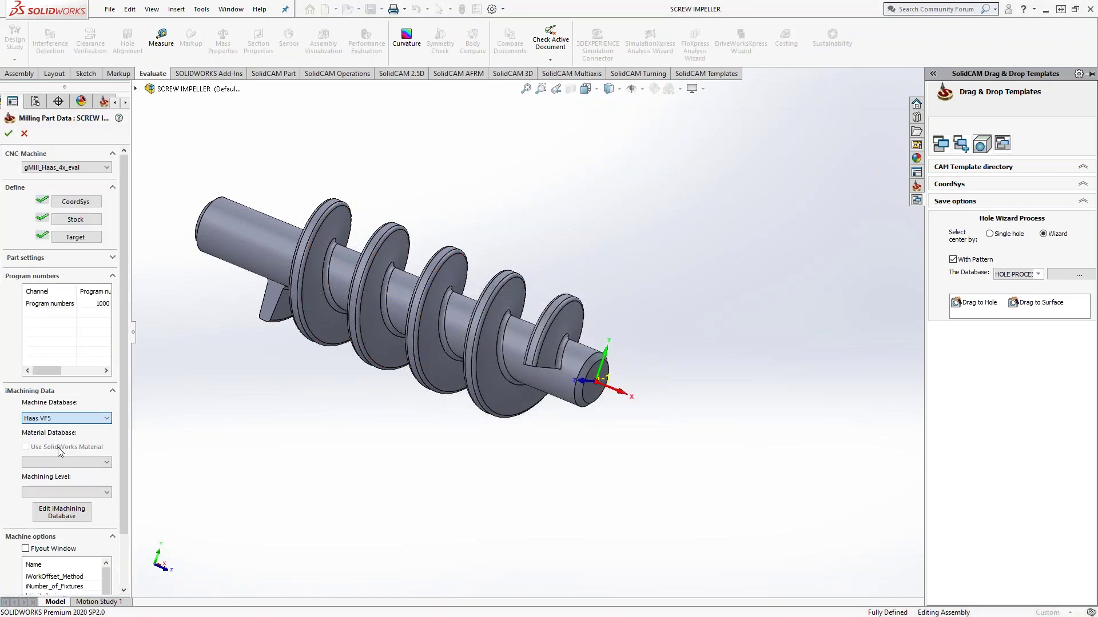
pyautogui.click(62, 462)
pyautogui.click(61, 451)
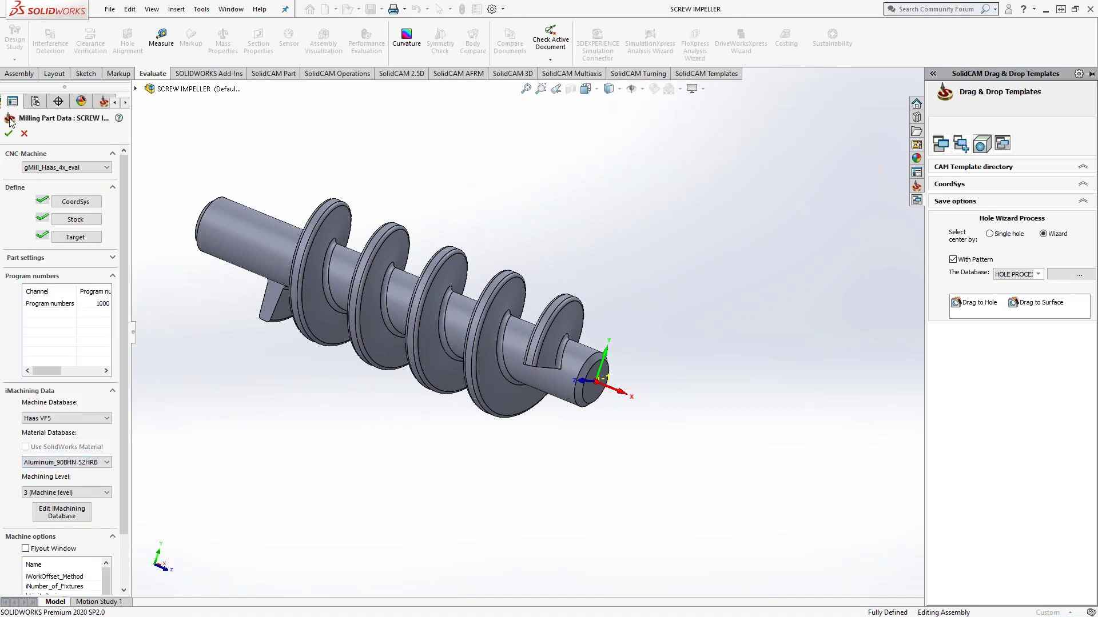
pyautogui.click(8, 135)
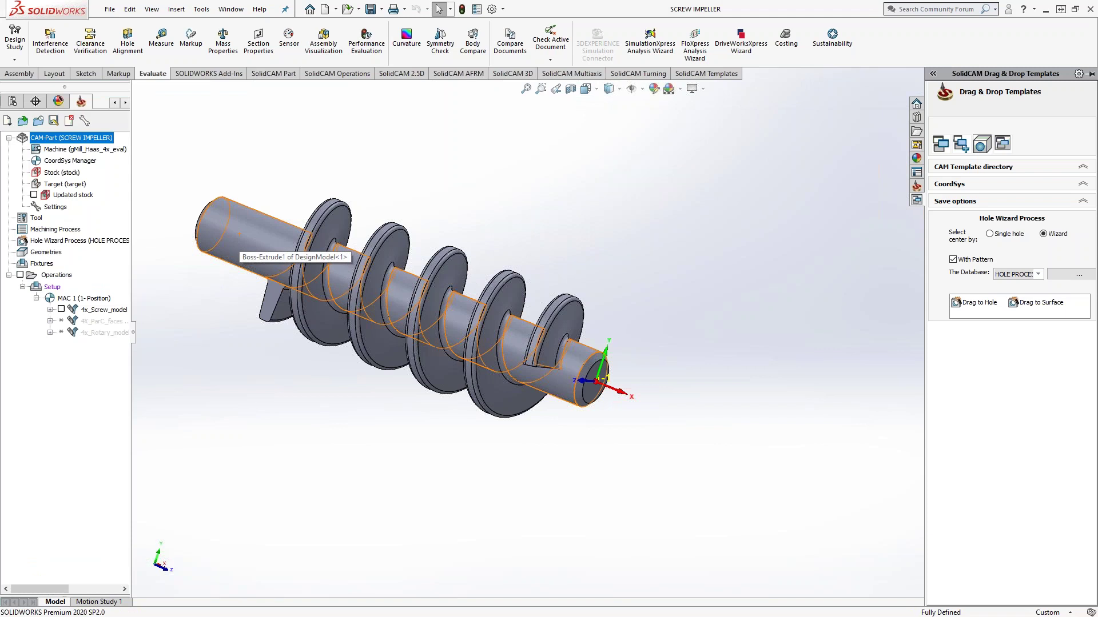
# Step: Add a 2D iMachining operation after 4x_Rotary_model and start a new chain geometry of type Wrapped around X
pyautogui.rightClick(86, 332)
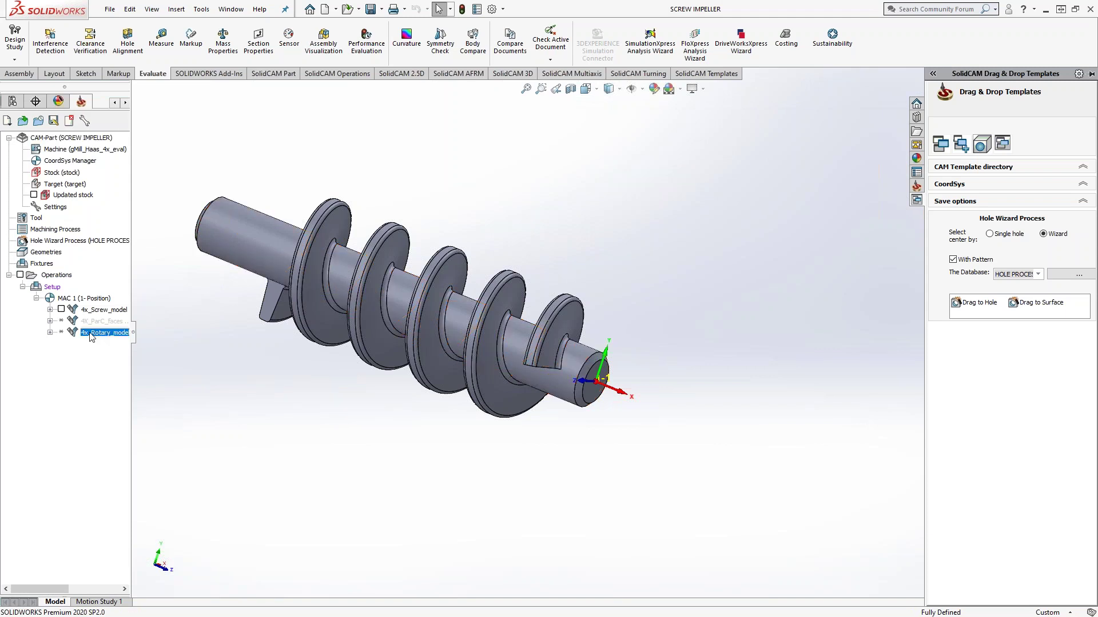
pyautogui.moveTo(161, 41)
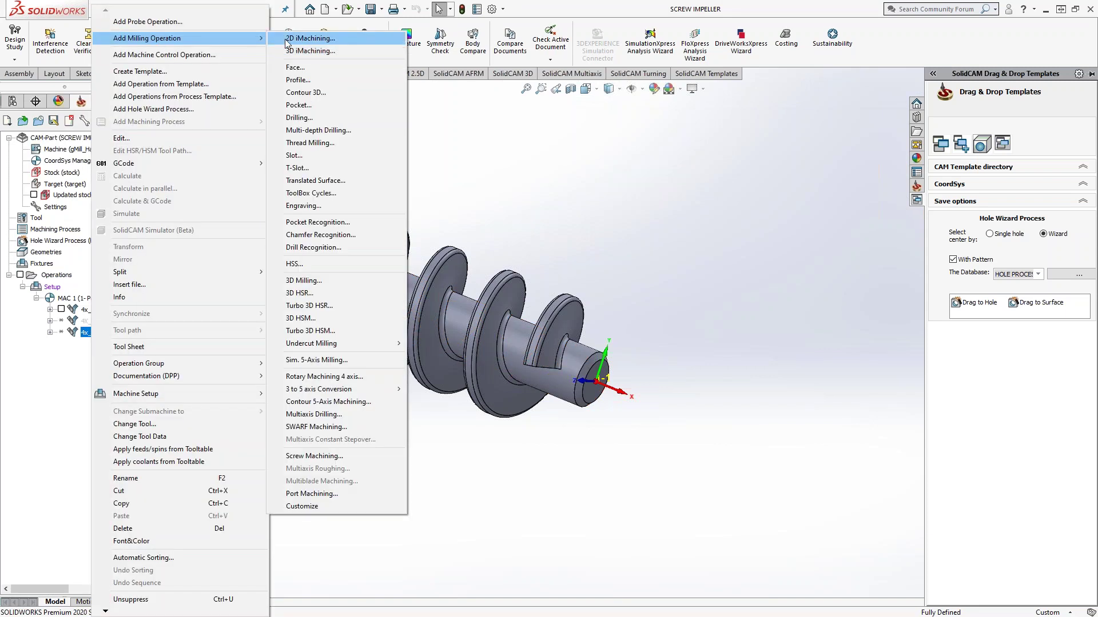
pyautogui.click(288, 39)
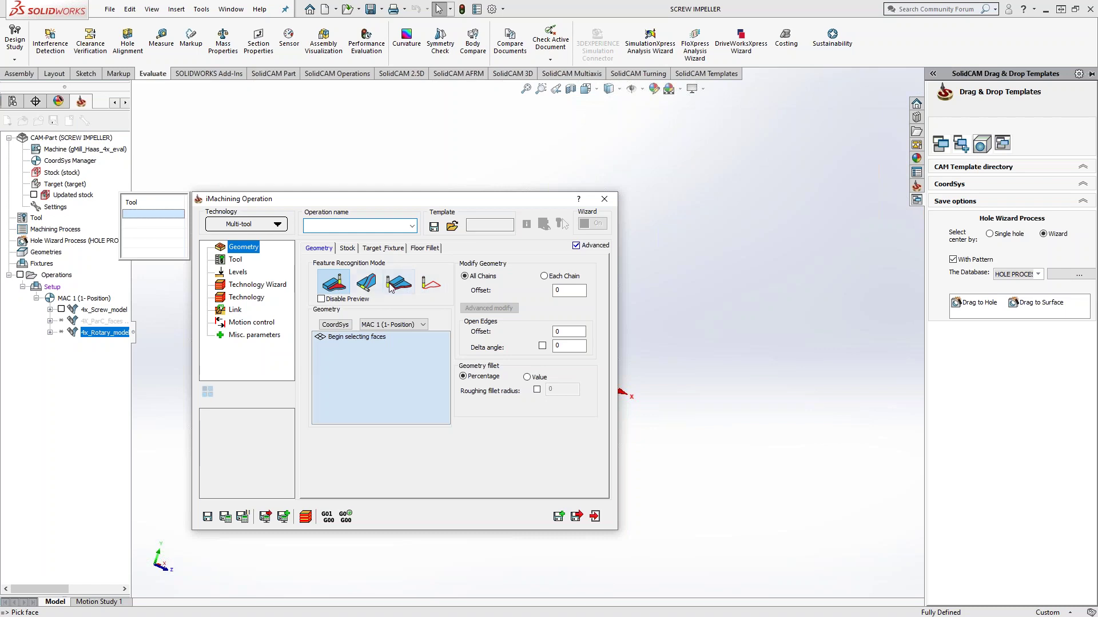
pyautogui.click(429, 283)
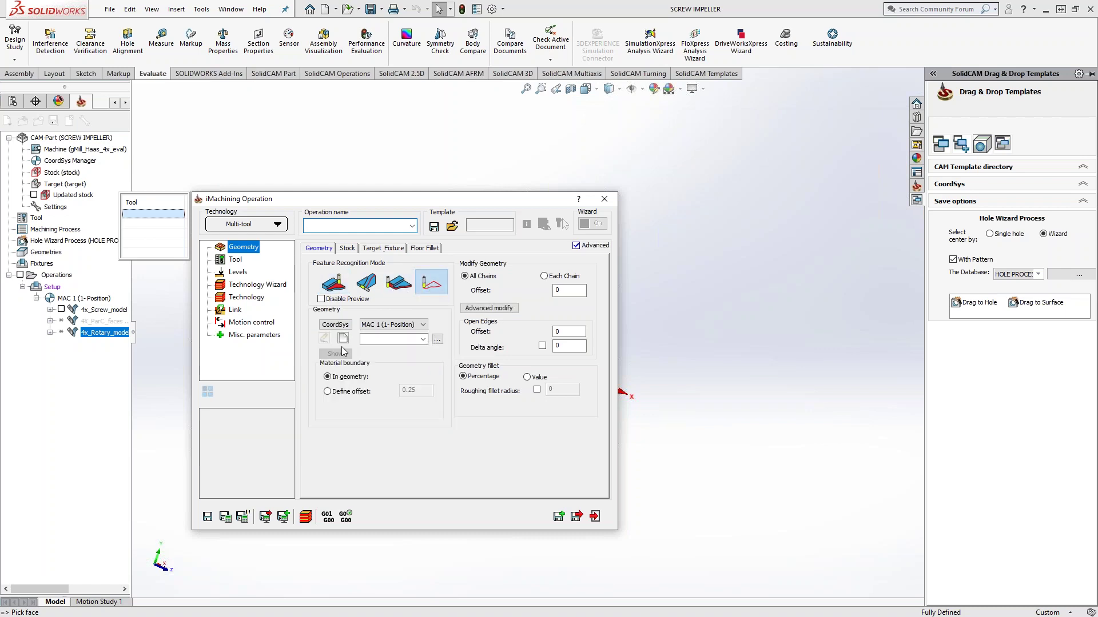
pyautogui.click(343, 340)
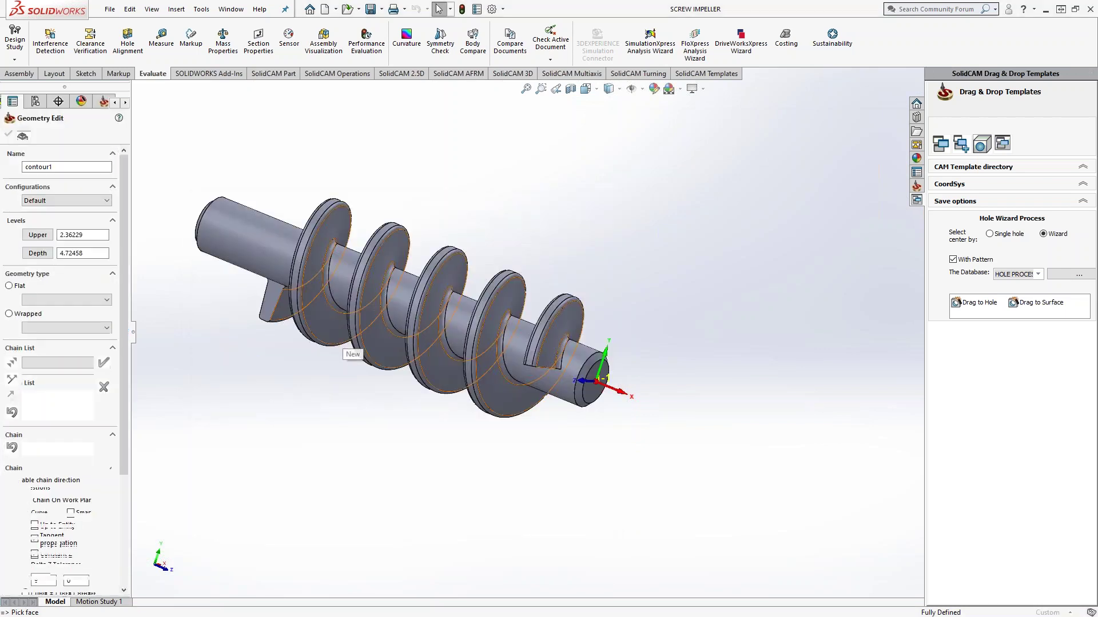
pyautogui.click(25, 298)
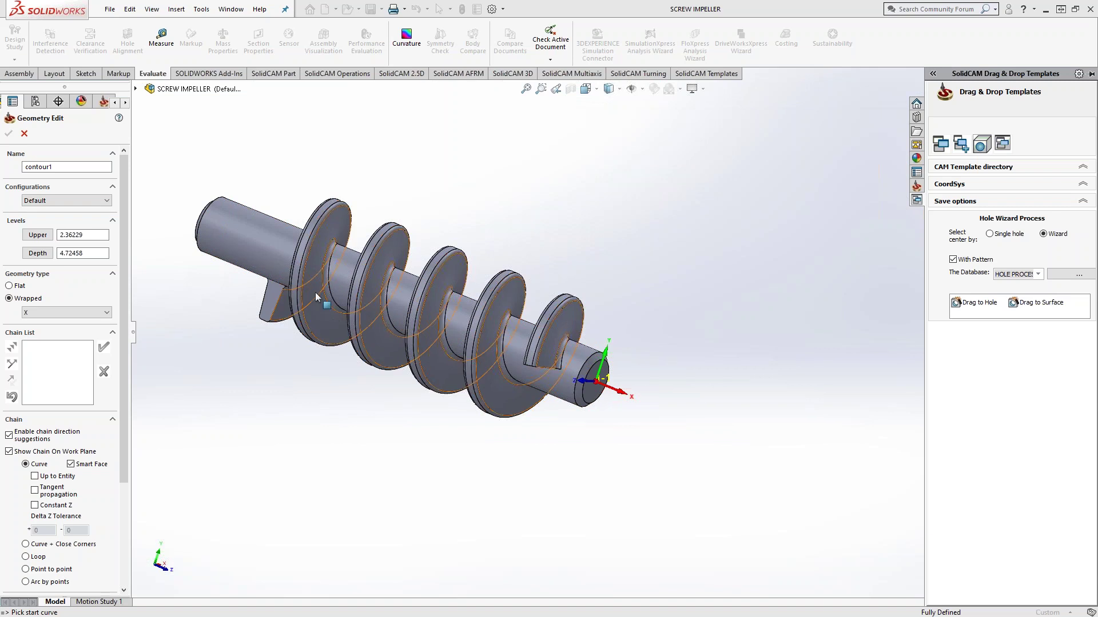
# Step: Chain the top edges of the flight's end face near the coordinate system, continuing along the flight's outer helical edge
pyautogui.moveTo(426, 335); pyautogui.dragTo(320, 275, button='middle')
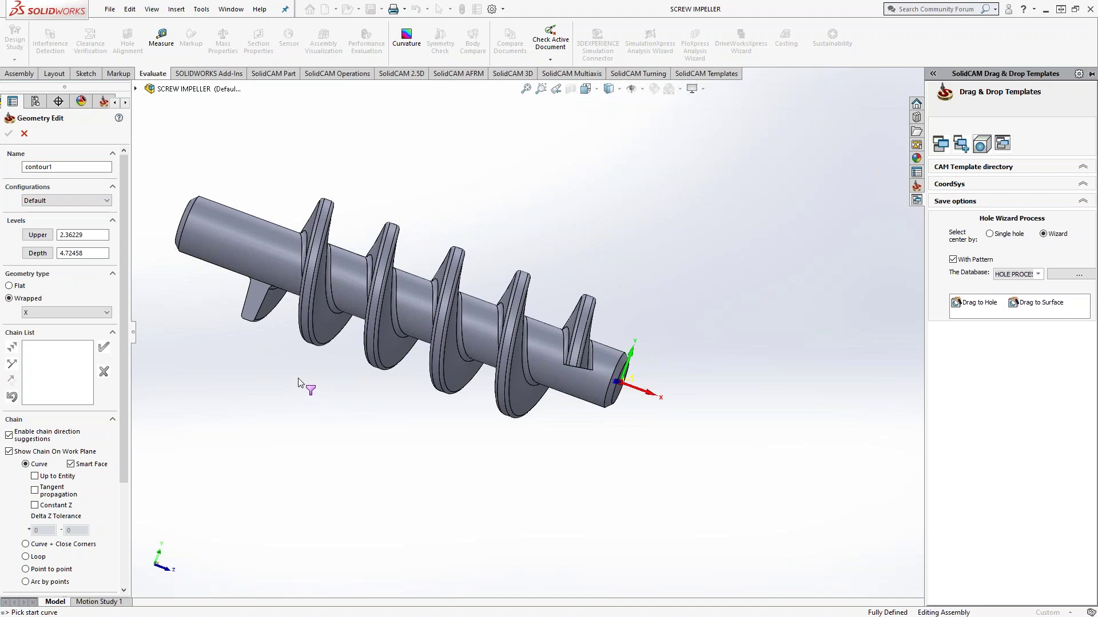
pyautogui.scroll(-8, 560, 360)
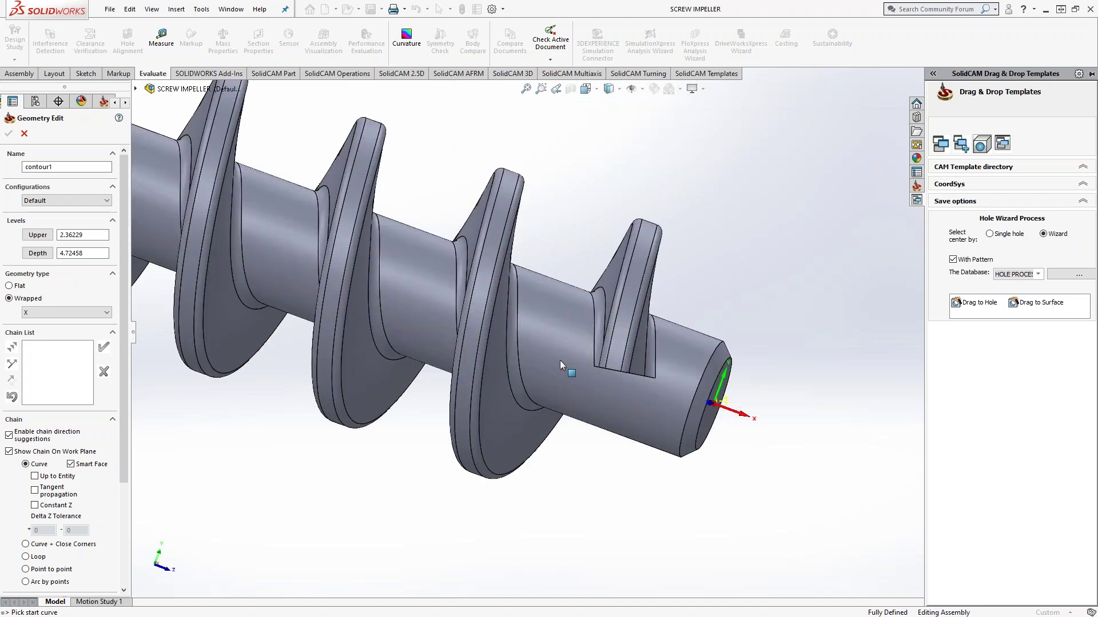
pyautogui.moveTo(608, 315); pyautogui.dragTo(678, 302, button='middle')
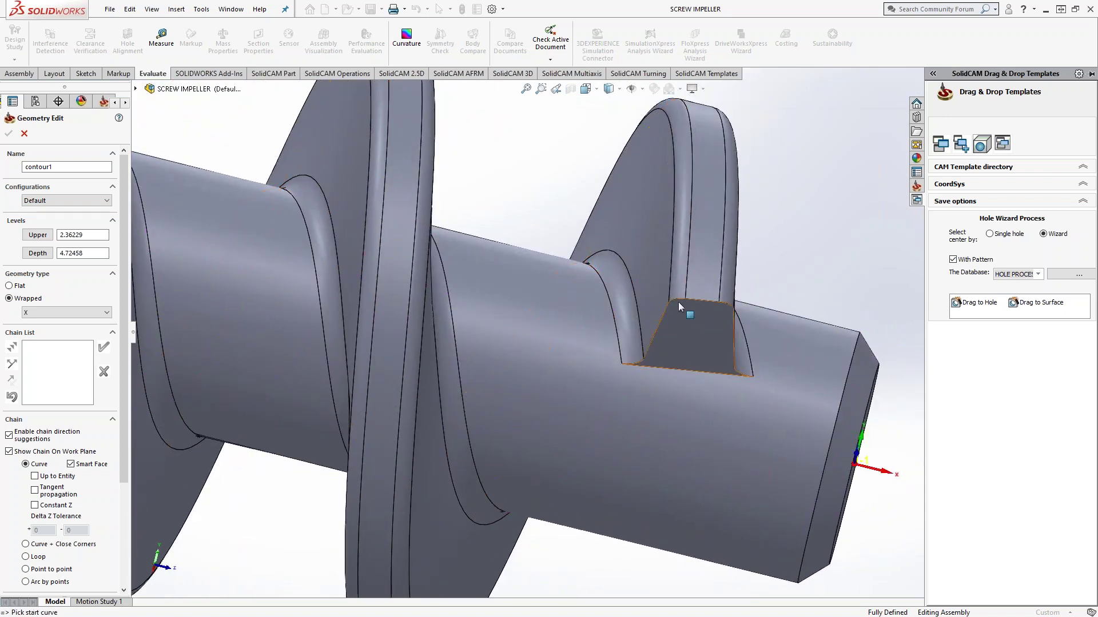
pyautogui.click(676, 304)
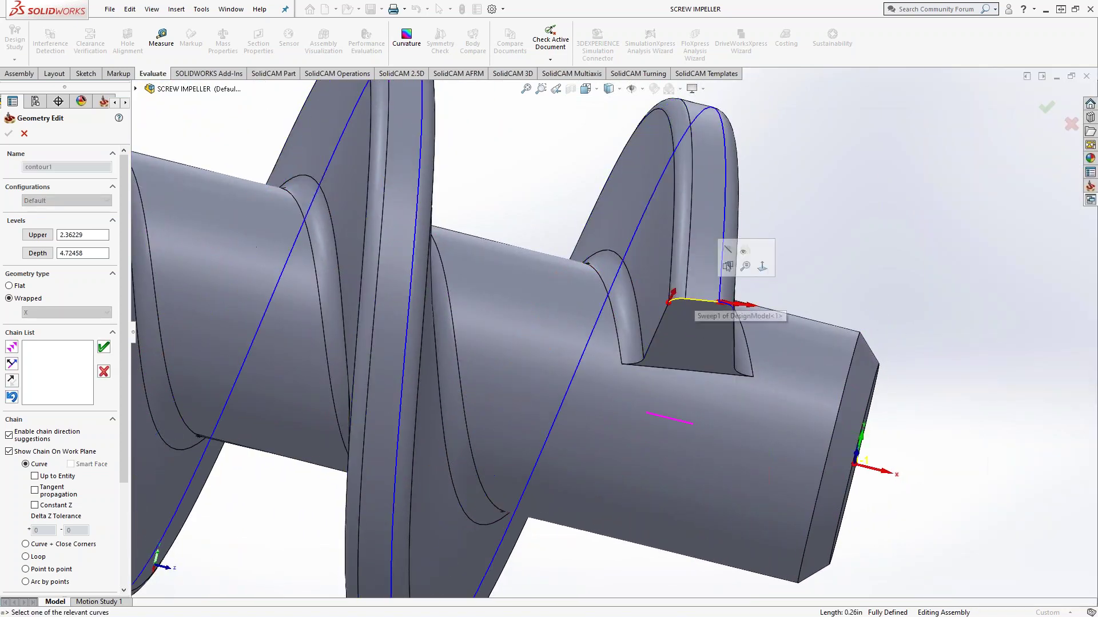
pyautogui.click(727, 305)
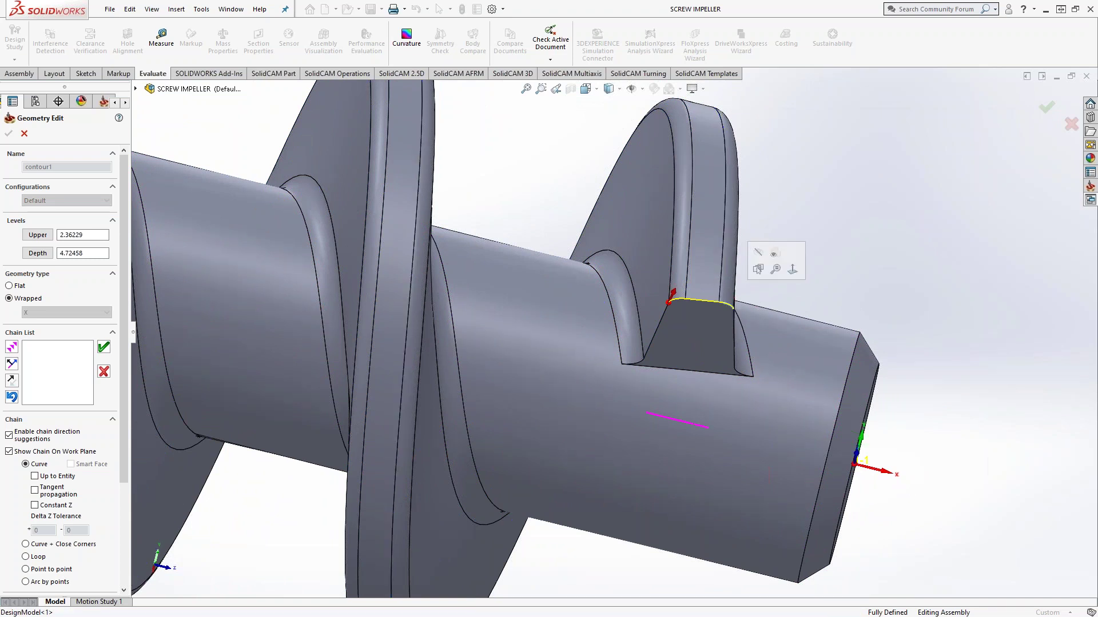
pyautogui.moveTo(733, 320); pyautogui.dragTo(694, 332, button='middle')
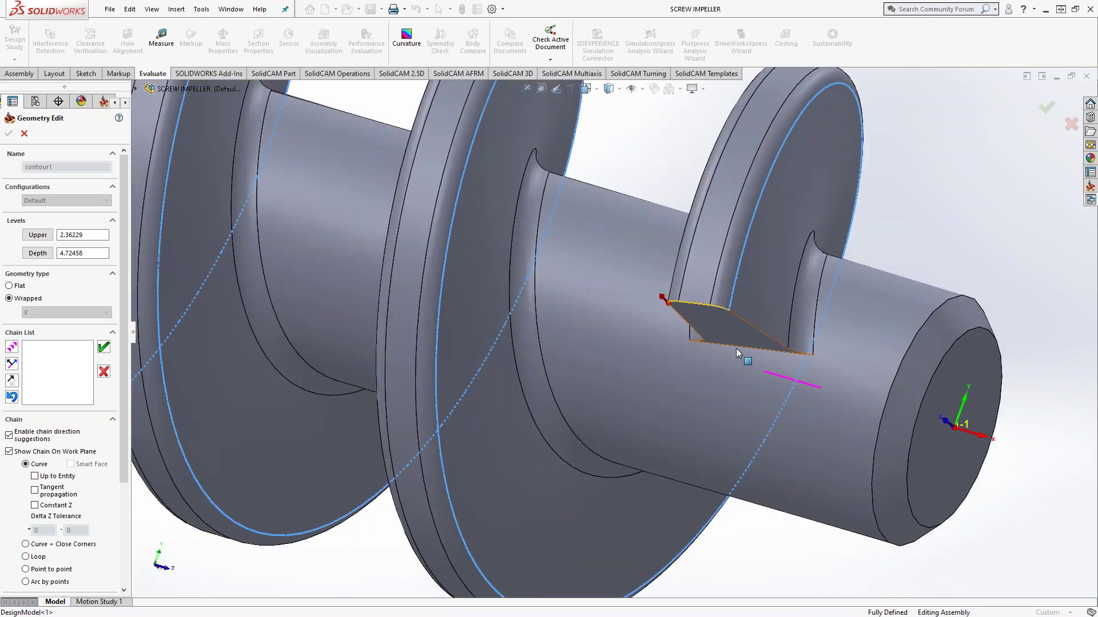
pyautogui.click(748, 283)
# Step: Close the chain across the flight's far end edges and back along the opposite helical edge, and accept it
pyautogui.scroll(10, 724, 368)
pyautogui.moveTo(485, 368); pyautogui.dragTo(492, 323, button='middle')
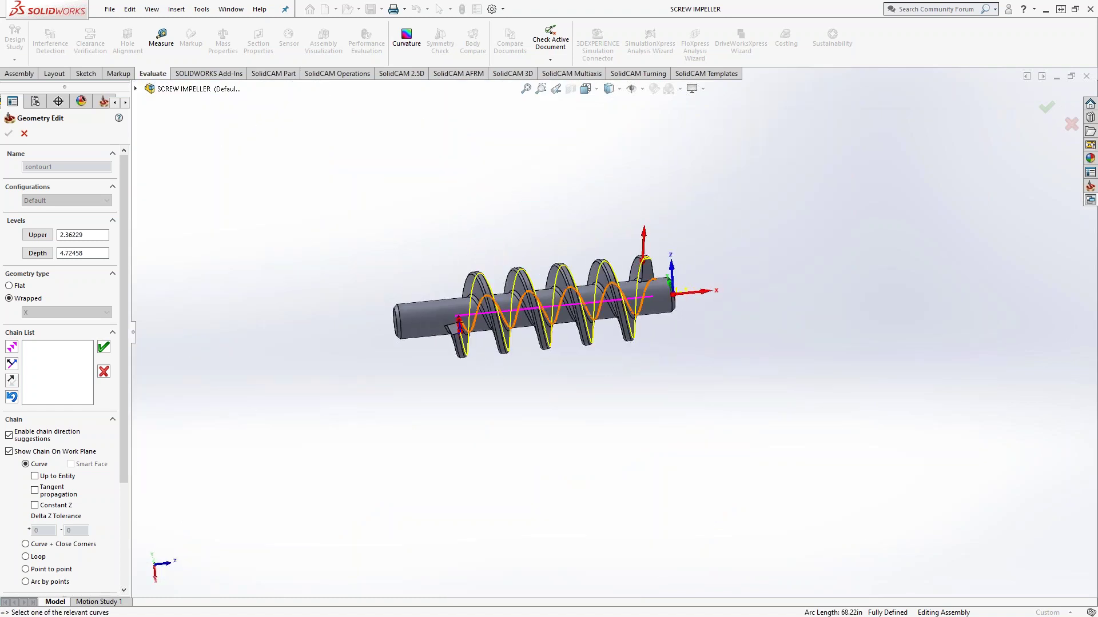
pyautogui.scroll(-8, 457, 353)
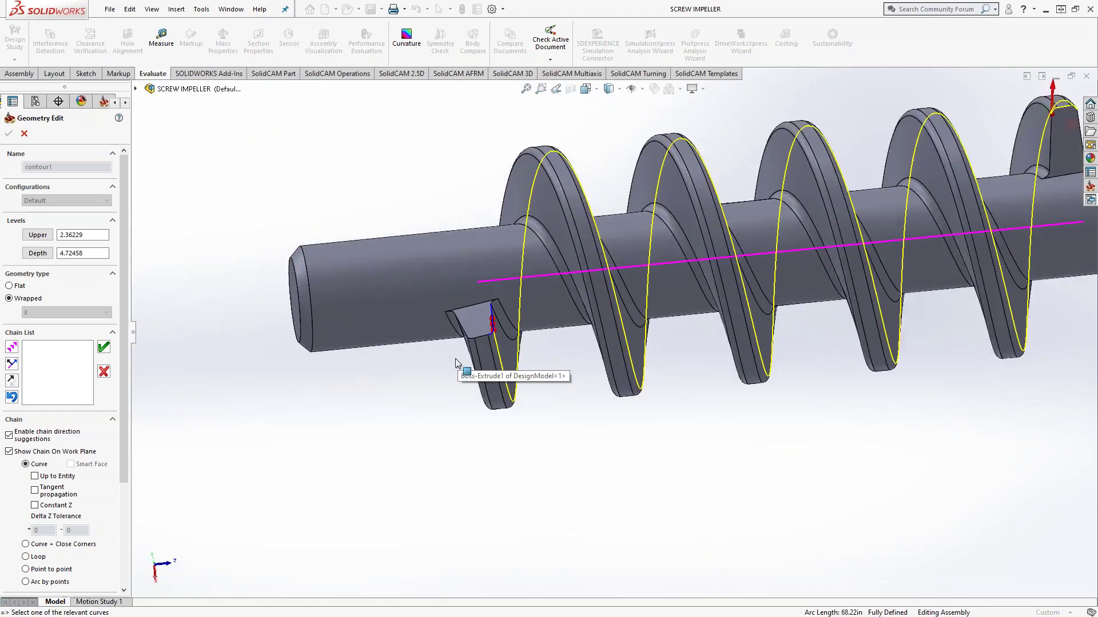
pyautogui.click(581, 292)
pyautogui.click(563, 298)
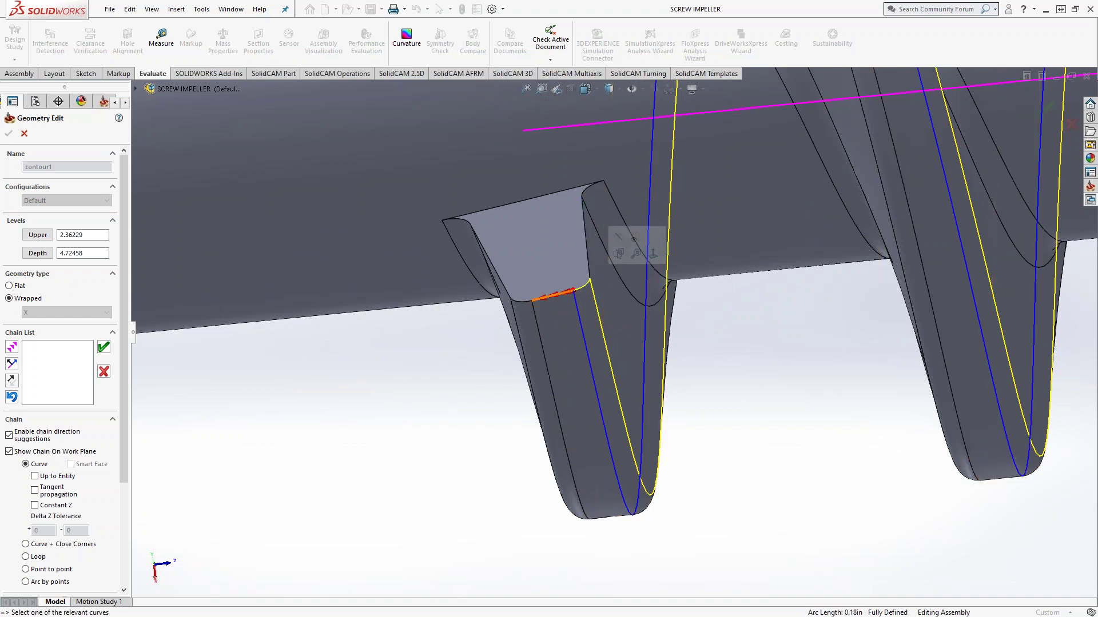
pyautogui.click(525, 302)
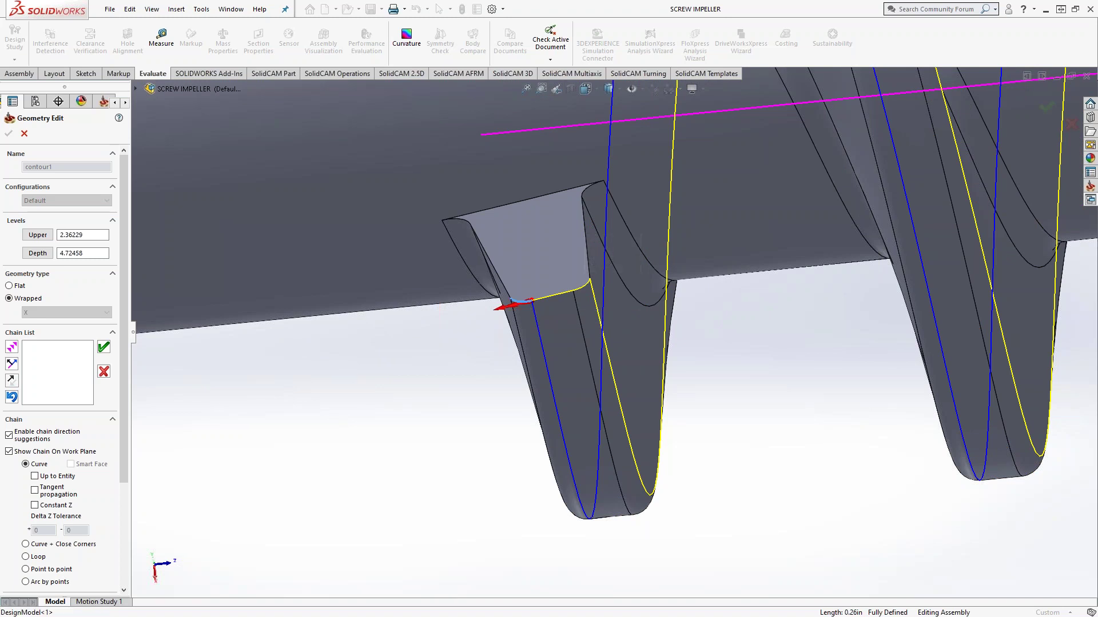
pyautogui.click(513, 313)
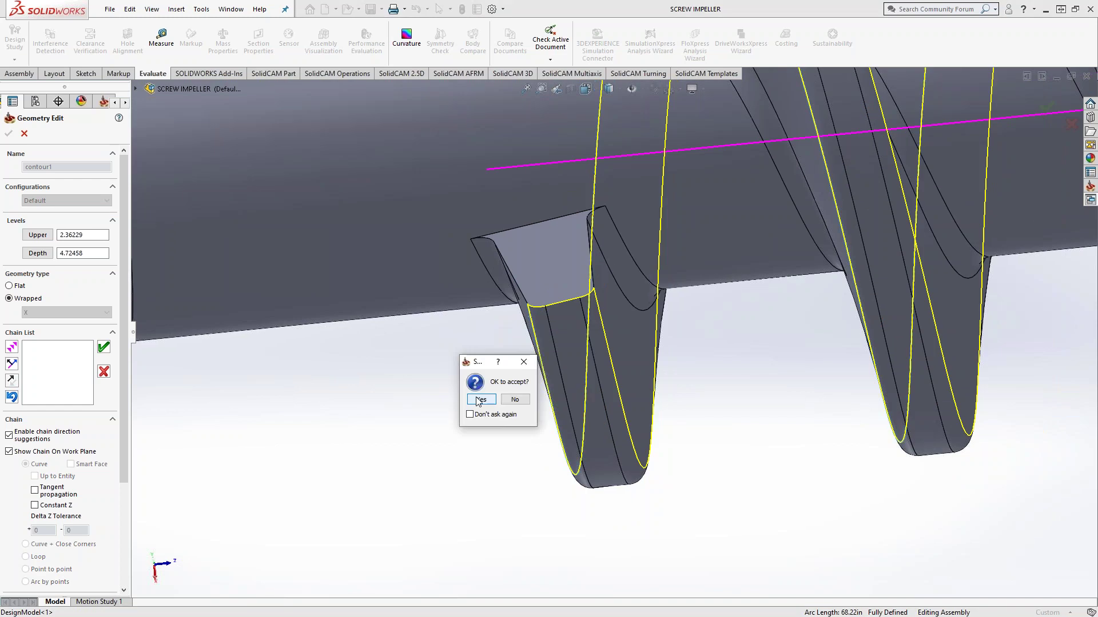
pyautogui.click(483, 403)
# Step: Mark the flight's wrapped chain as open and finish the contour1 geometry
pyautogui.scroll(-3, 714, 303)
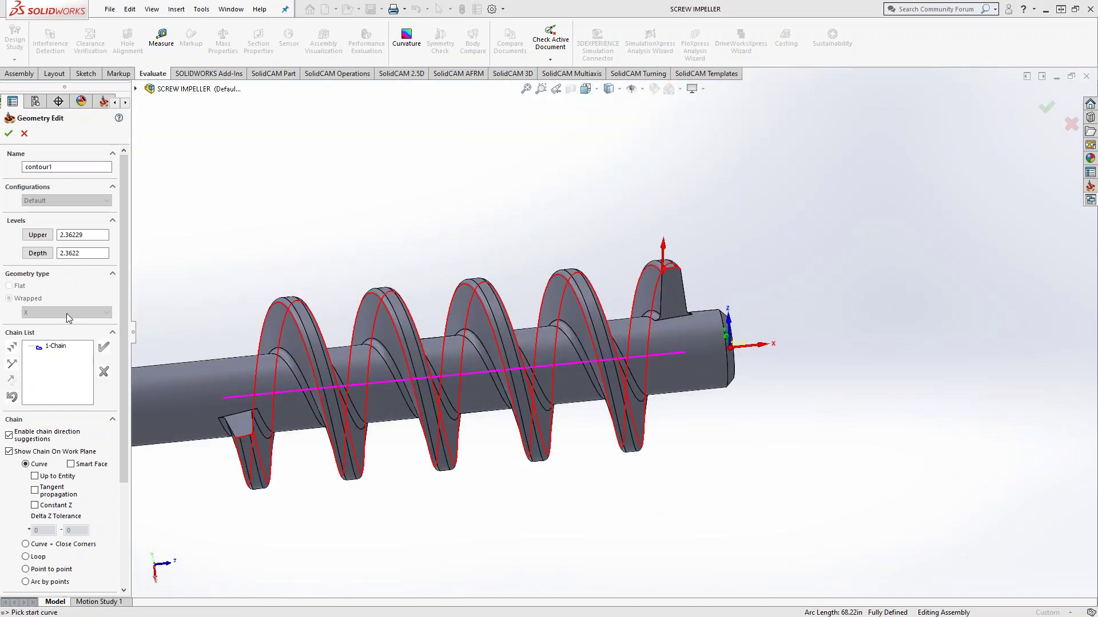
pyautogui.rightClick(57, 347)
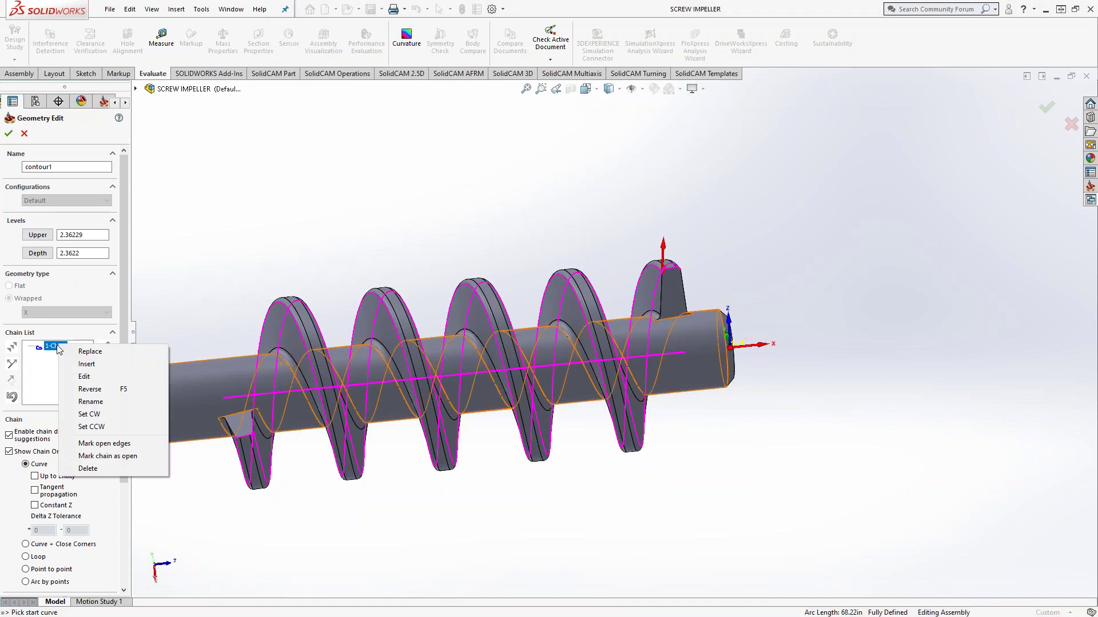
pyautogui.click(116, 455)
pyautogui.click(8, 133)
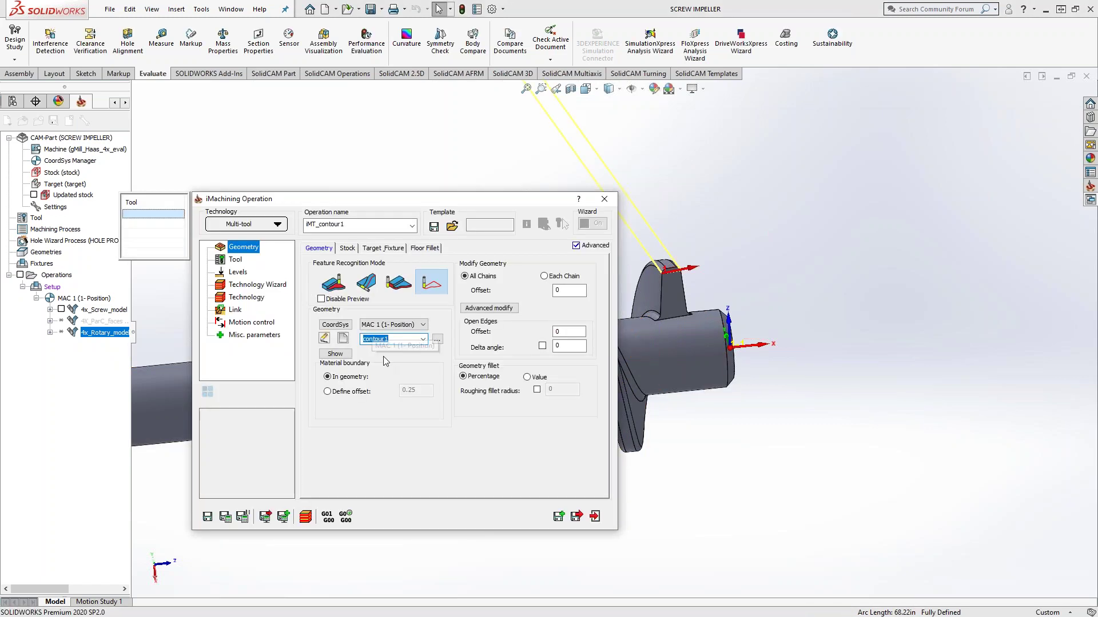
# Step: Assign tool 67, the 1 inch end mill, to the iMachining operation
pyautogui.click(235, 262)
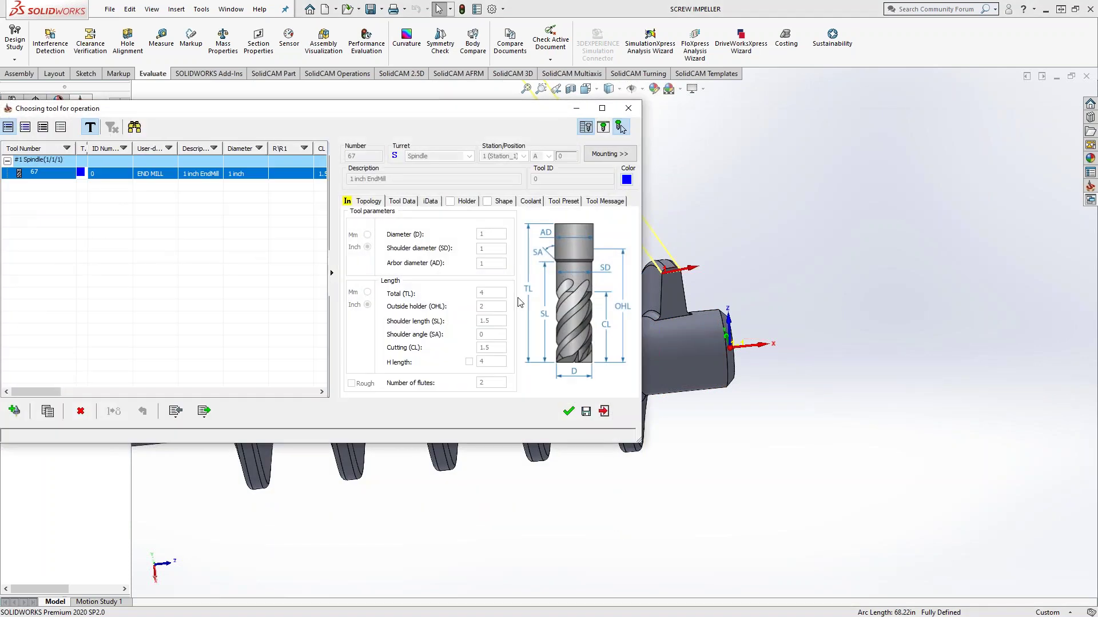
pyautogui.click(569, 411)
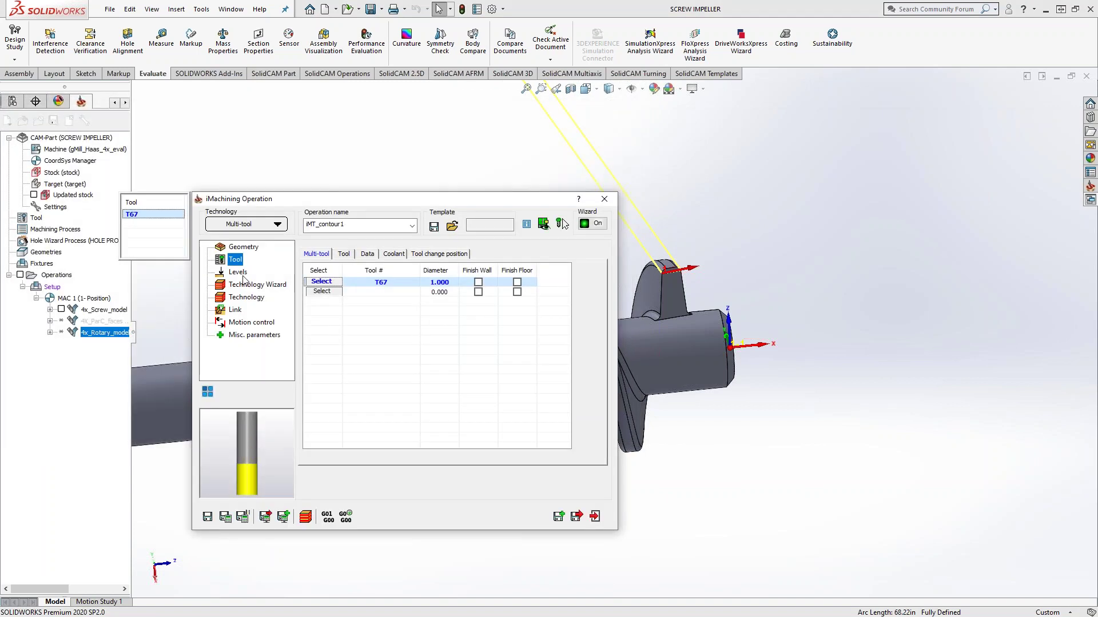
# Step: Define the iMachining operation's upper level by picking the outer rim face of the screw flight
pyautogui.click(239, 272)
pyautogui.click(395, 377)
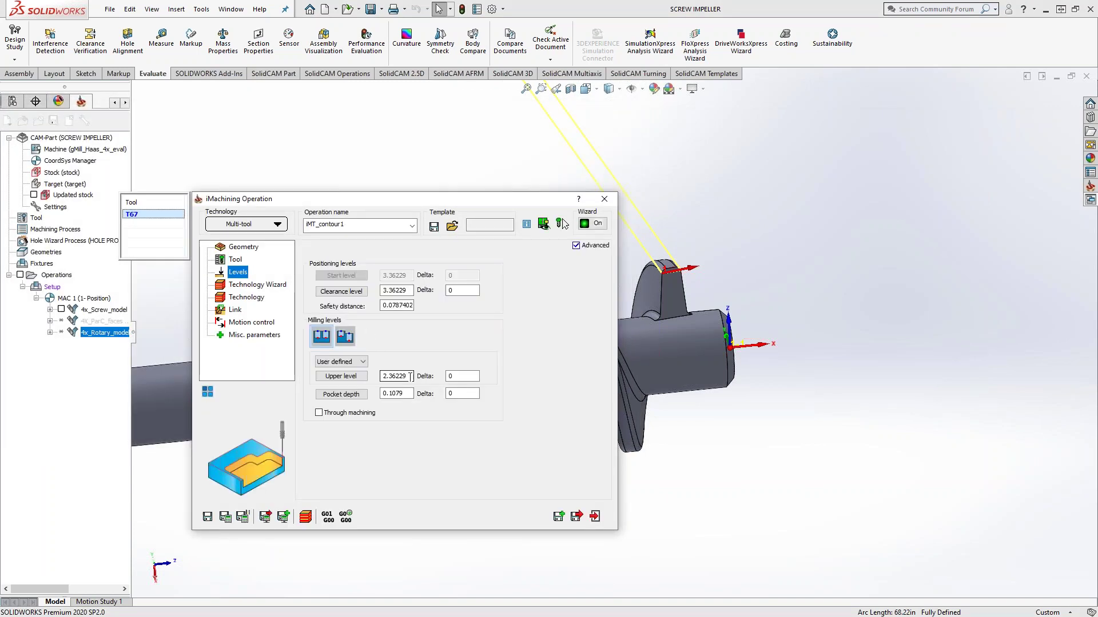
pyautogui.scroll(-5, 676, 298)
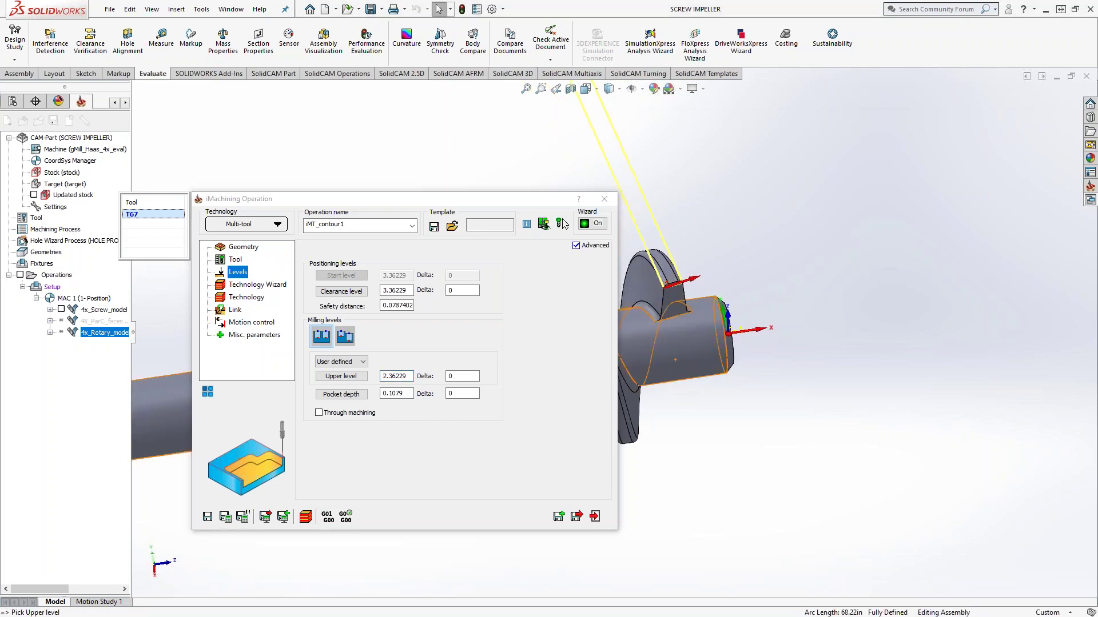
pyautogui.click(656, 258)
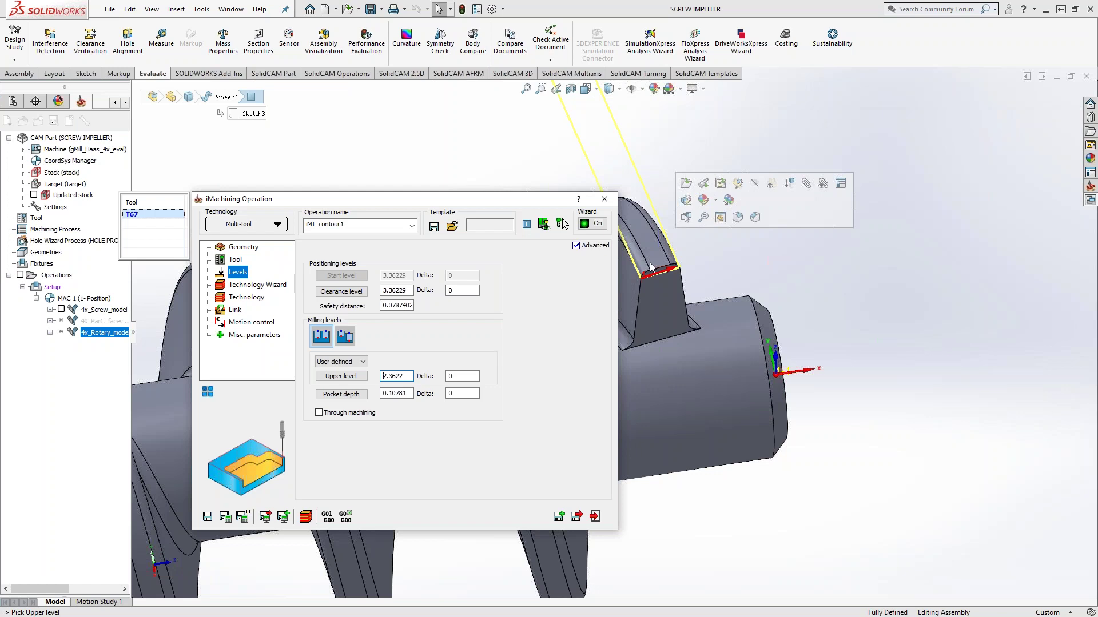
pyautogui.click(597, 319)
pyautogui.click(652, 261)
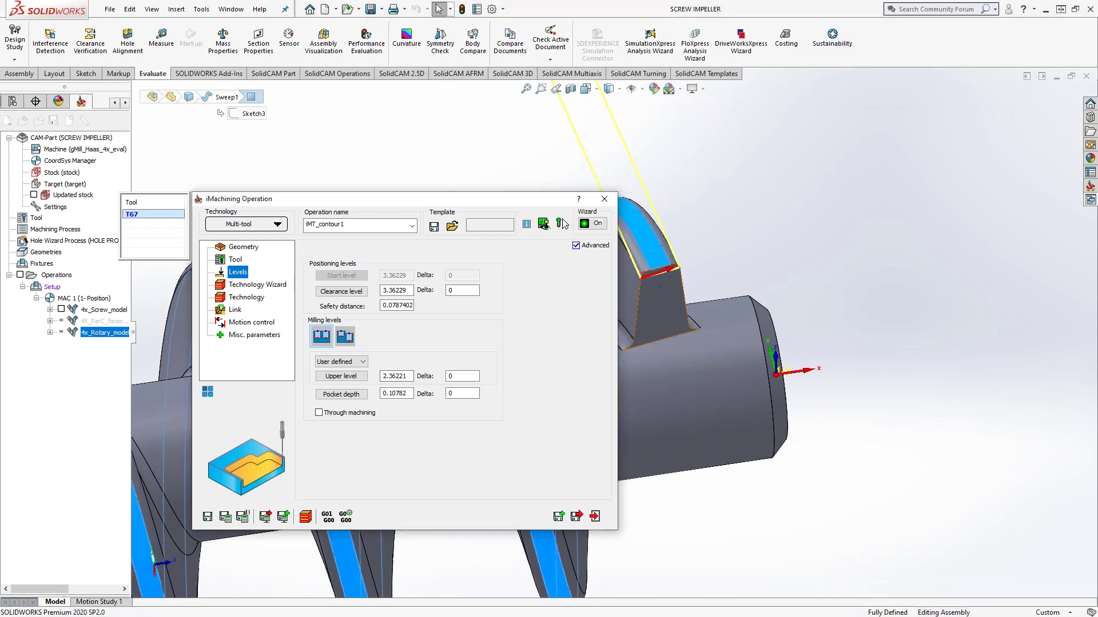
pyautogui.scroll(2, 647, 277)
pyautogui.moveTo(647, 276); pyautogui.dragTo(633, 287, button='middle')
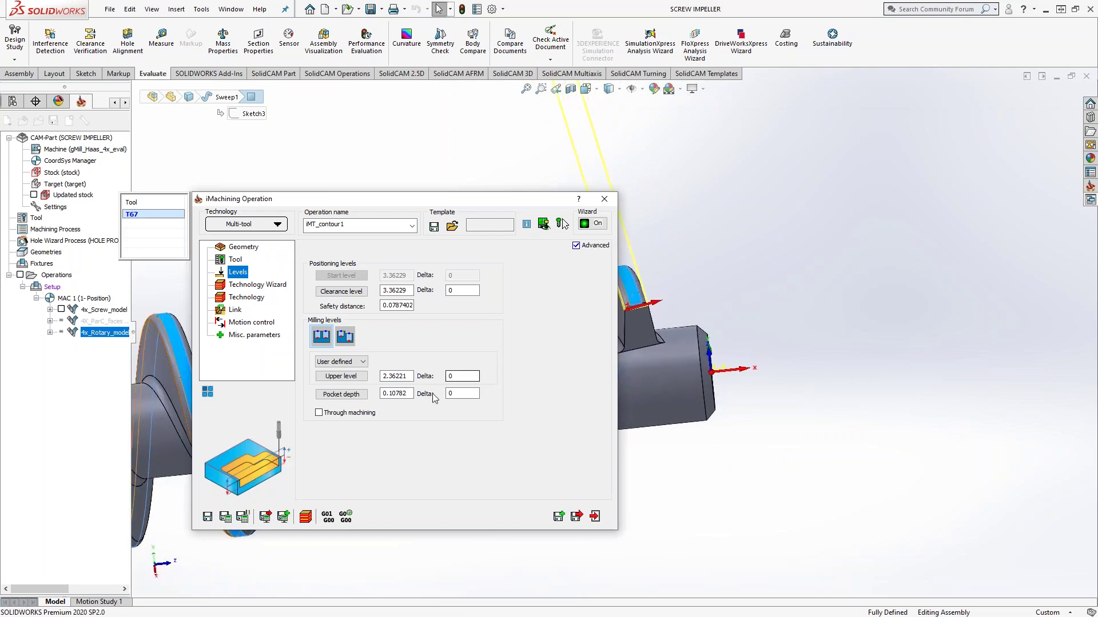
# Step: Define the iMachining operation's pocket depth by picking a lower level on the end of the screw flight
pyautogui.click(412, 394)
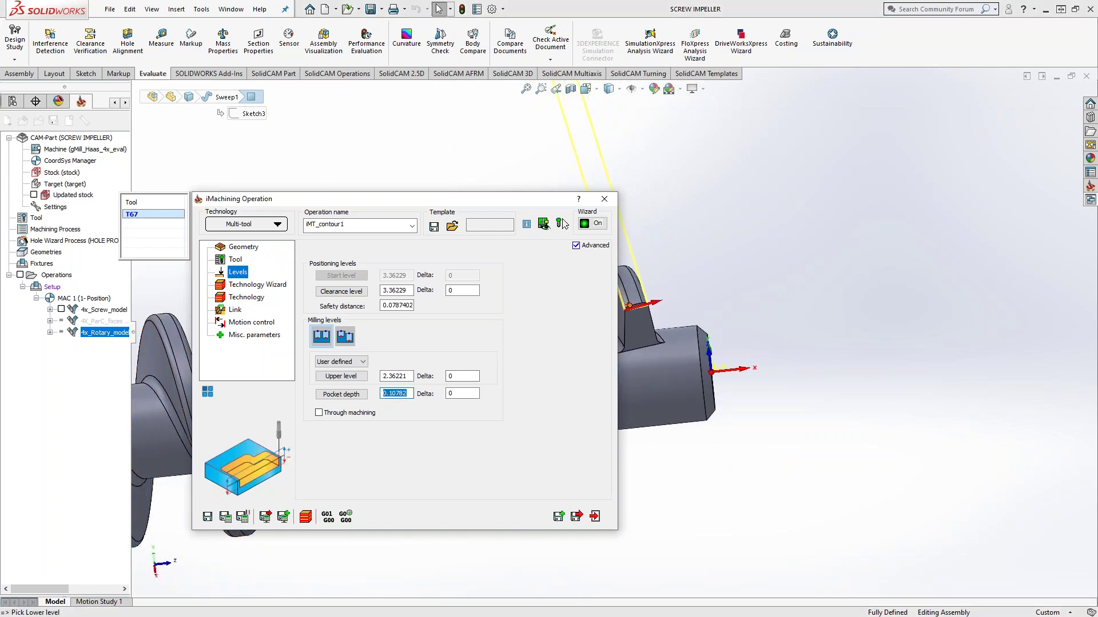
pyautogui.click(635, 300)
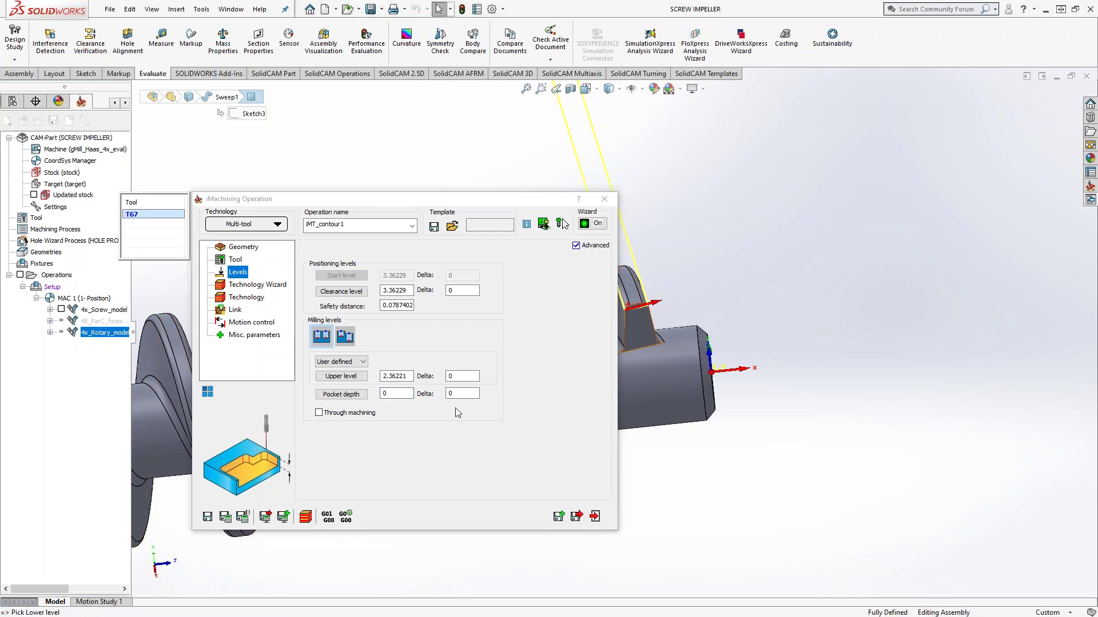
# Step: Set the iMachining operation's machining level to 8, check its cutting conditions and technology settings, and calculate and exit the operation
pyautogui.click(254, 286)
pyautogui.moveTo(505, 291); pyautogui.dragTo(595, 289)
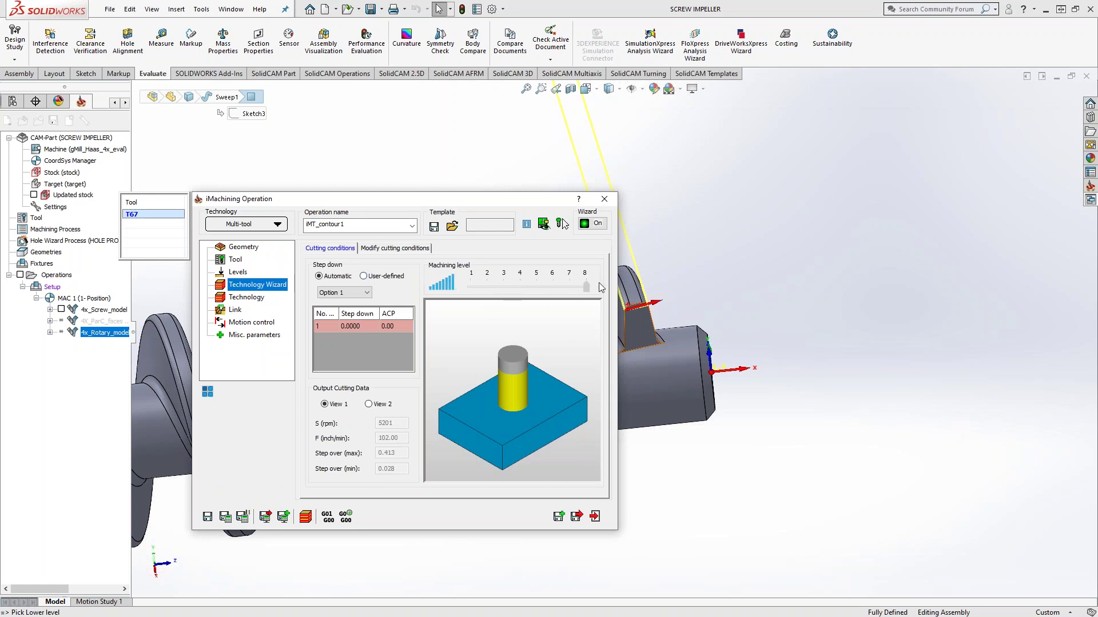
pyautogui.click(430, 249)
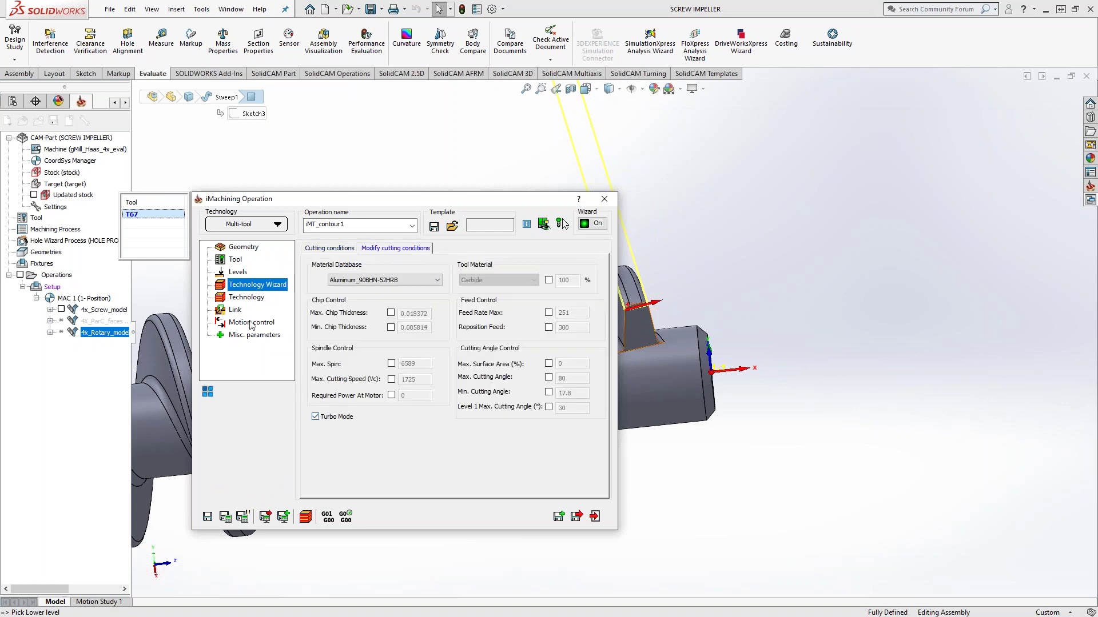
pyautogui.click(247, 298)
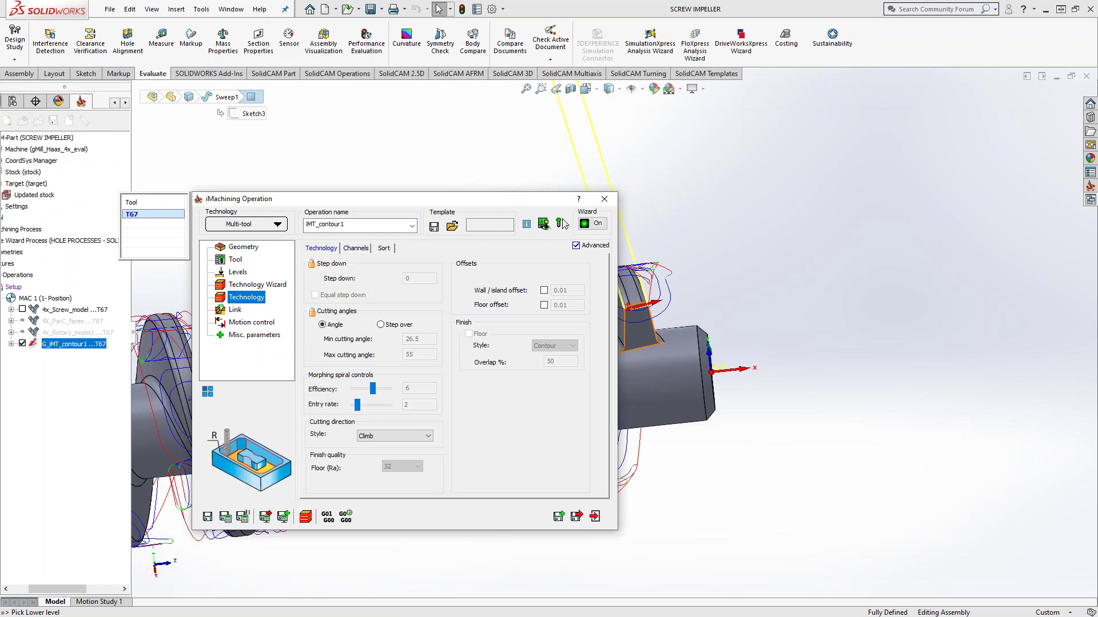
pyautogui.click(594, 516)
# Step: Examine the calculated iMachining toolpath wrapped around the screw flights, from the whole part down to close-up
pyautogui.moveTo(624, 479)
pyautogui.mouseDown(button='middle')
pyautogui.moveTo(580, 421)
pyautogui.moveTo(498, 430)
pyautogui.moveTo(632, 451)
pyautogui.moveTo(617, 471)
pyautogui.mouseUp(button='middle')
pyautogui.scroll(4, 580, 420)
pyautogui.scroll(-1, 630, 367)
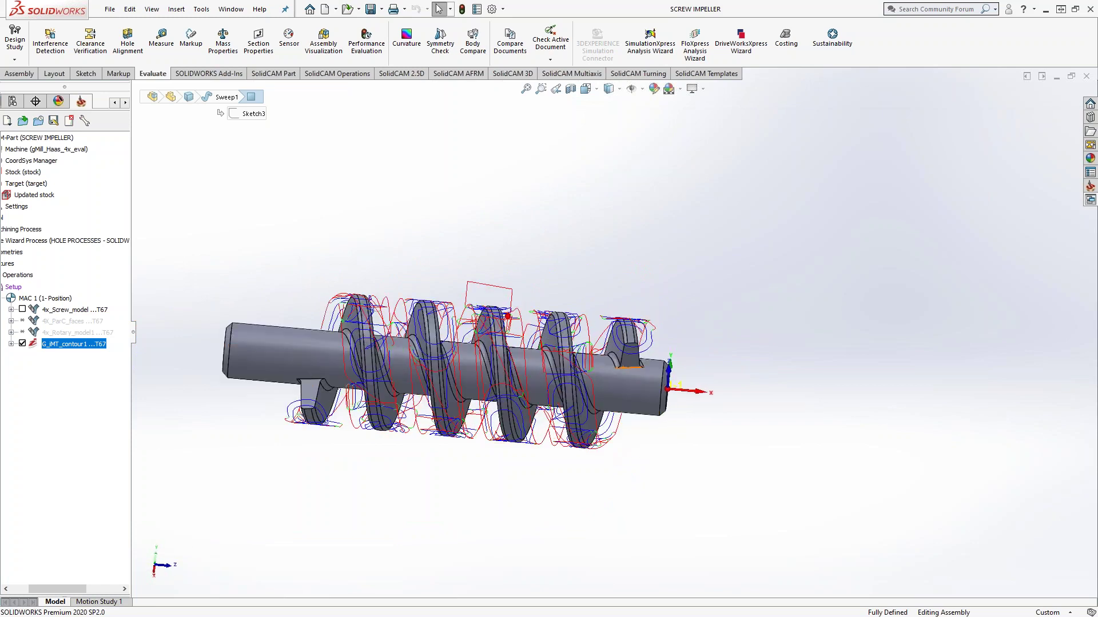
pyautogui.scroll(-3, 630, 367)
pyautogui.moveTo(629, 367); pyautogui.dragTo(603, 377, button='middle')
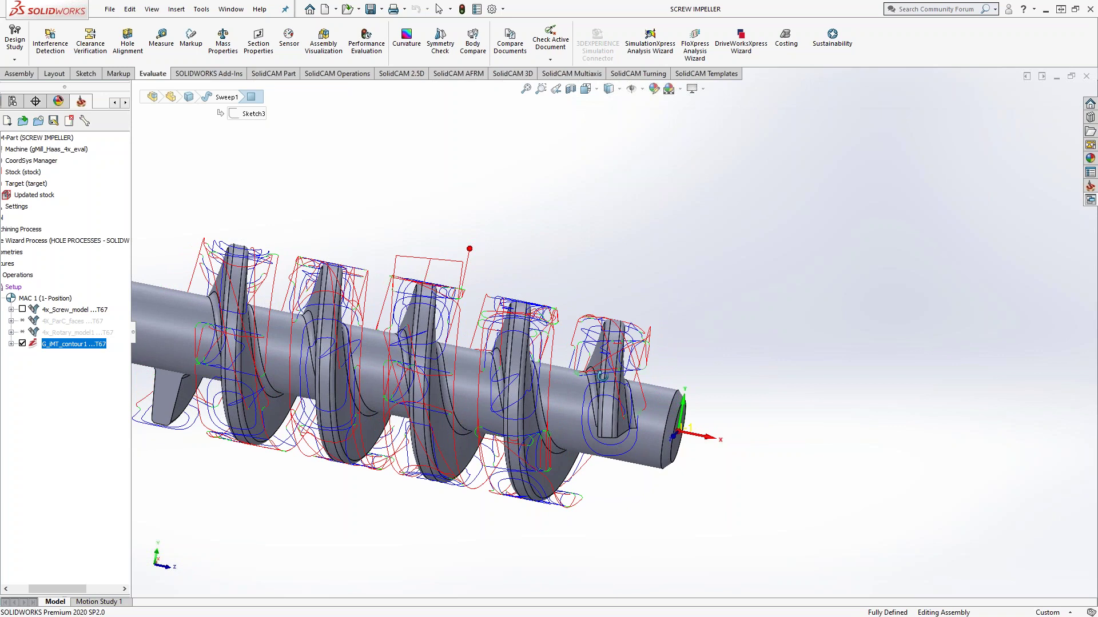
pyautogui.moveTo(603, 377); pyautogui.dragTo(563, 217, button='middle')
pyautogui.scroll(-5, 550, 386)
pyautogui.middleClick(554, 384)
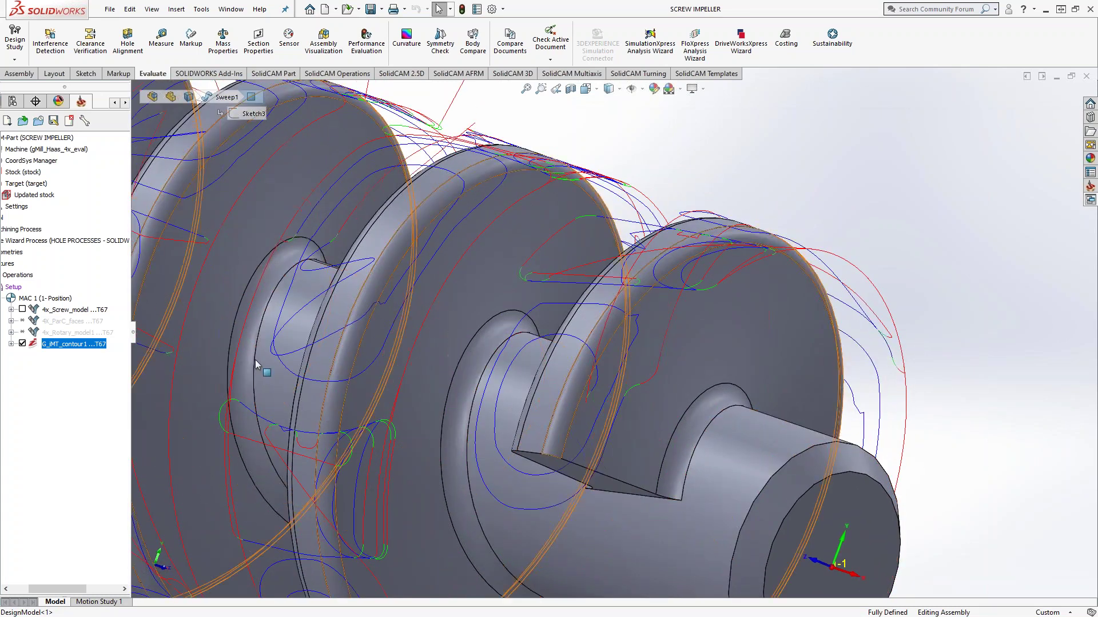
pyautogui.scroll(6, 493, 412)
pyautogui.scroll(2, 493, 412)
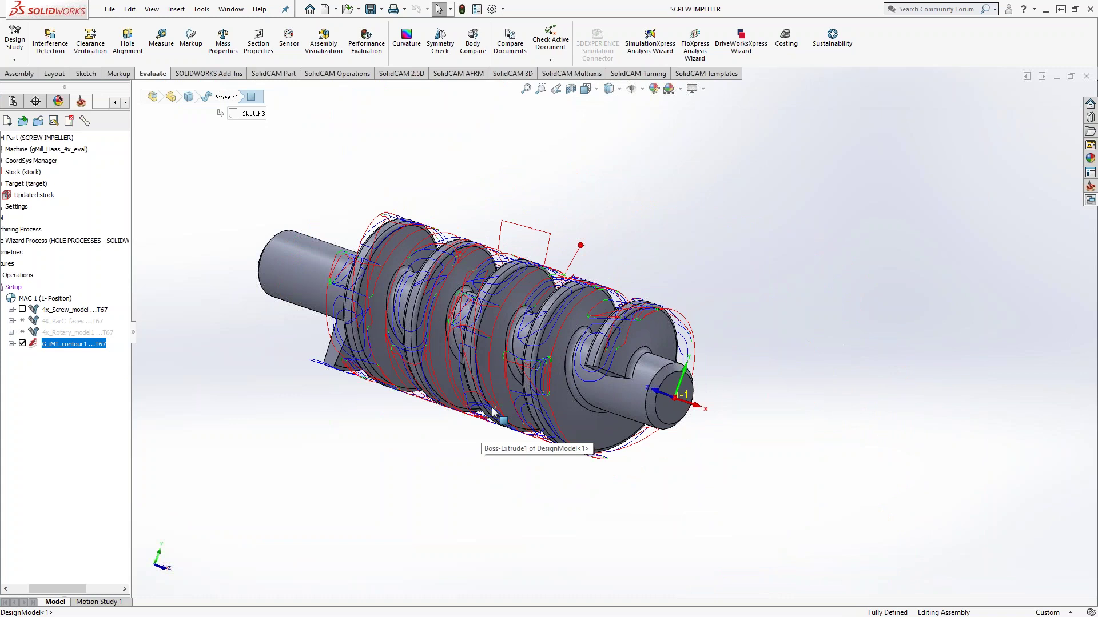
# Step: Widen the CAM tree so the full operation names can be read
pyautogui.moveTo(70, 588); pyautogui.dragTo(56, 588)
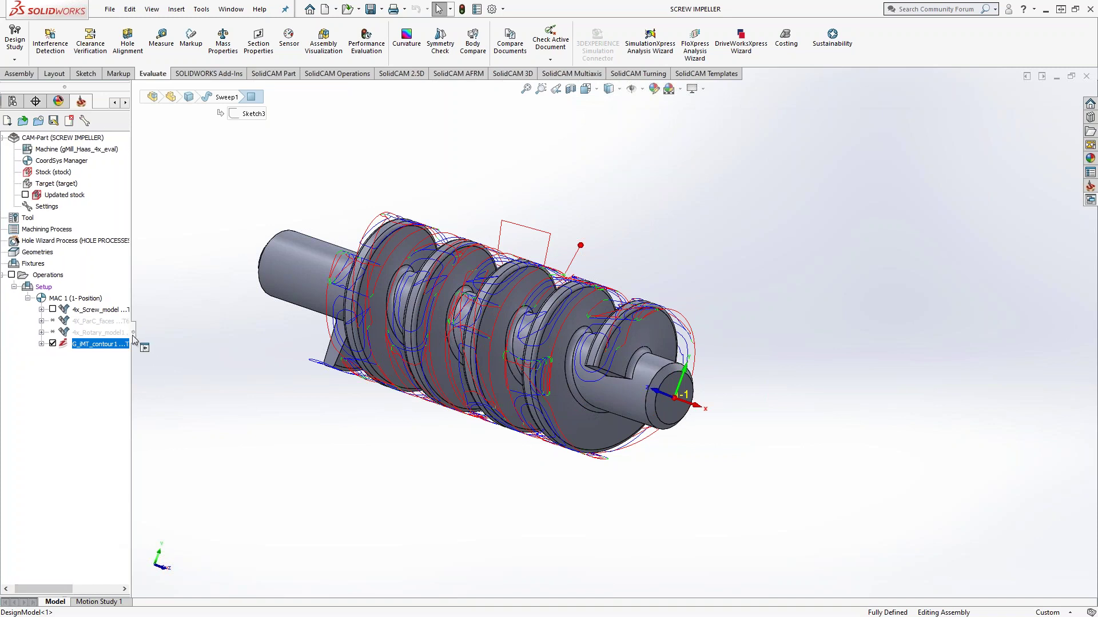
pyautogui.moveTo(132, 340); pyautogui.dragTo(200, 339)
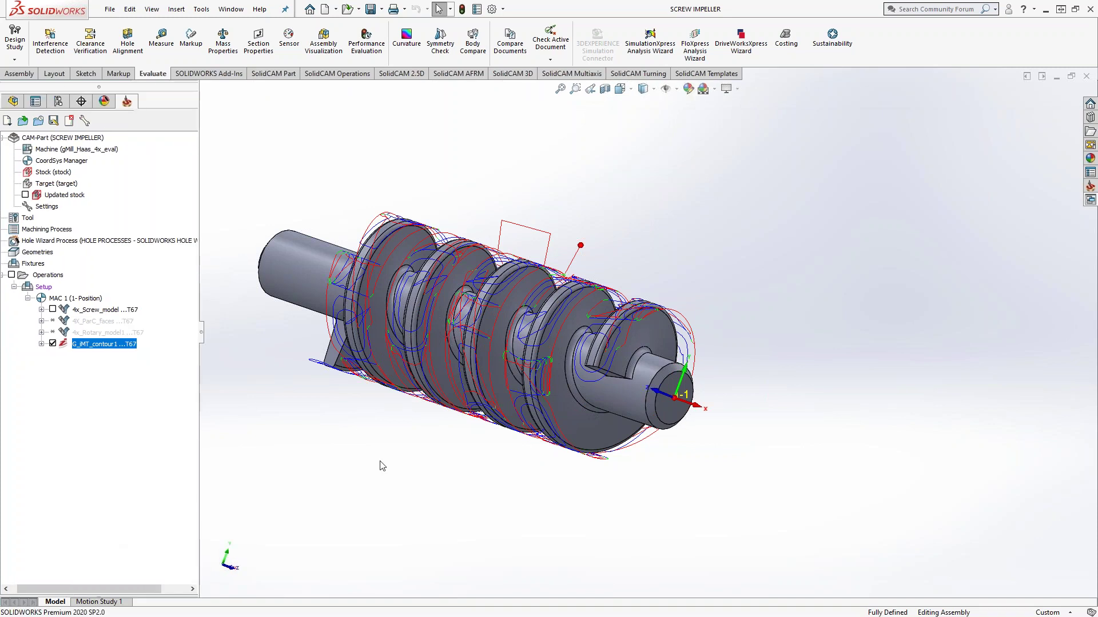
# Step: Compare the 4x_Screw_model toolpath with the iMT_contour1 toolpath between the flights by showing it temporarily
pyautogui.moveTo(364, 417); pyautogui.dragTo(629, 366, button='middle')
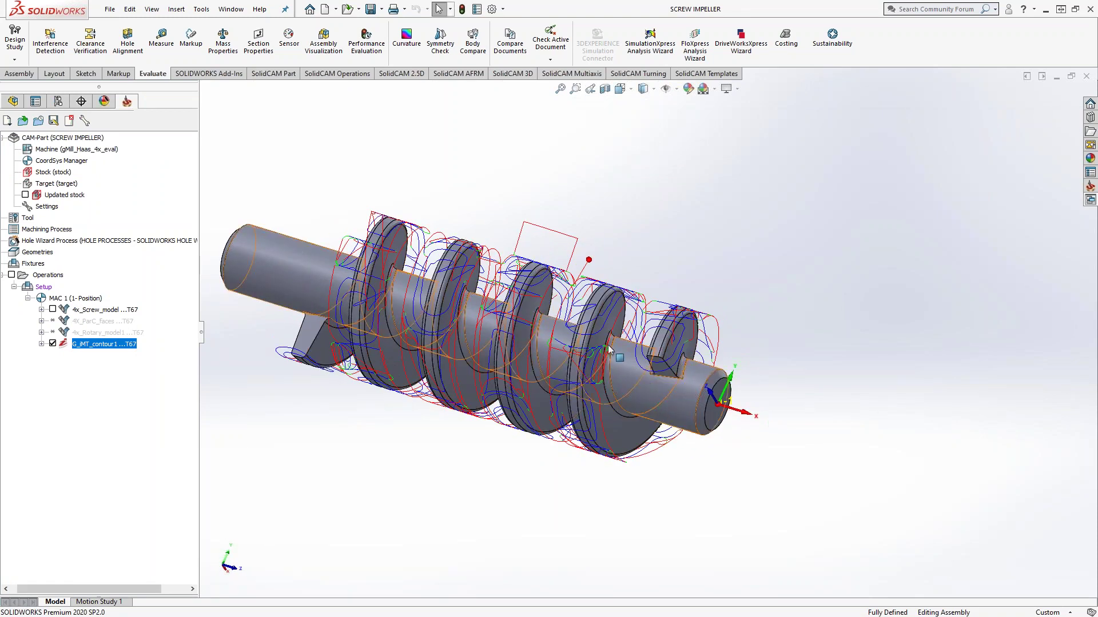
pyautogui.scroll(-3, 674, 382)
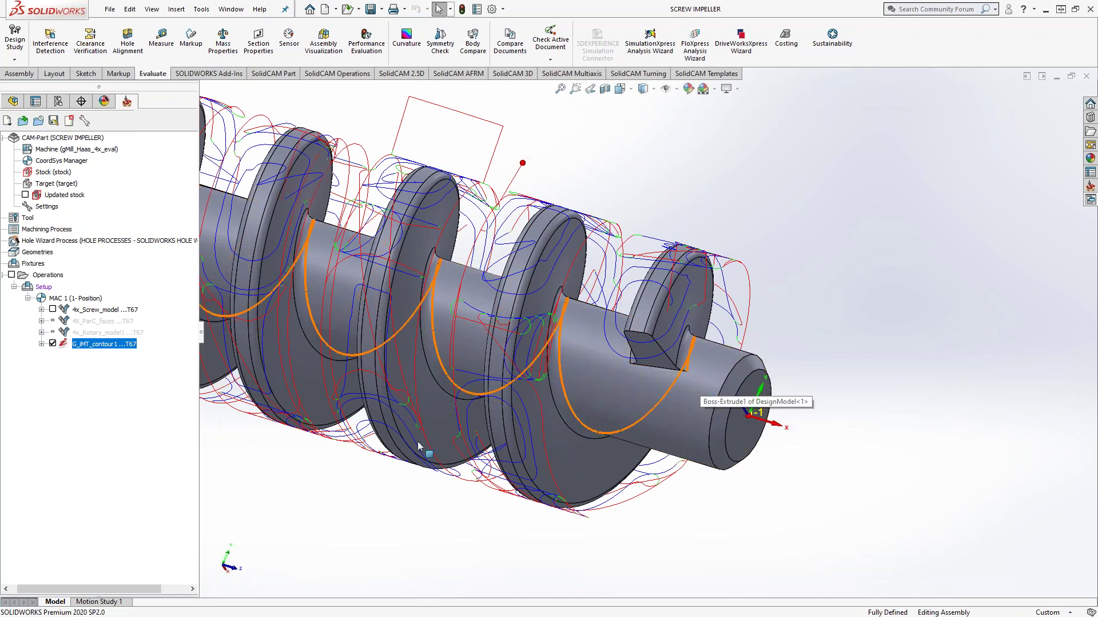
pyautogui.click(62, 311)
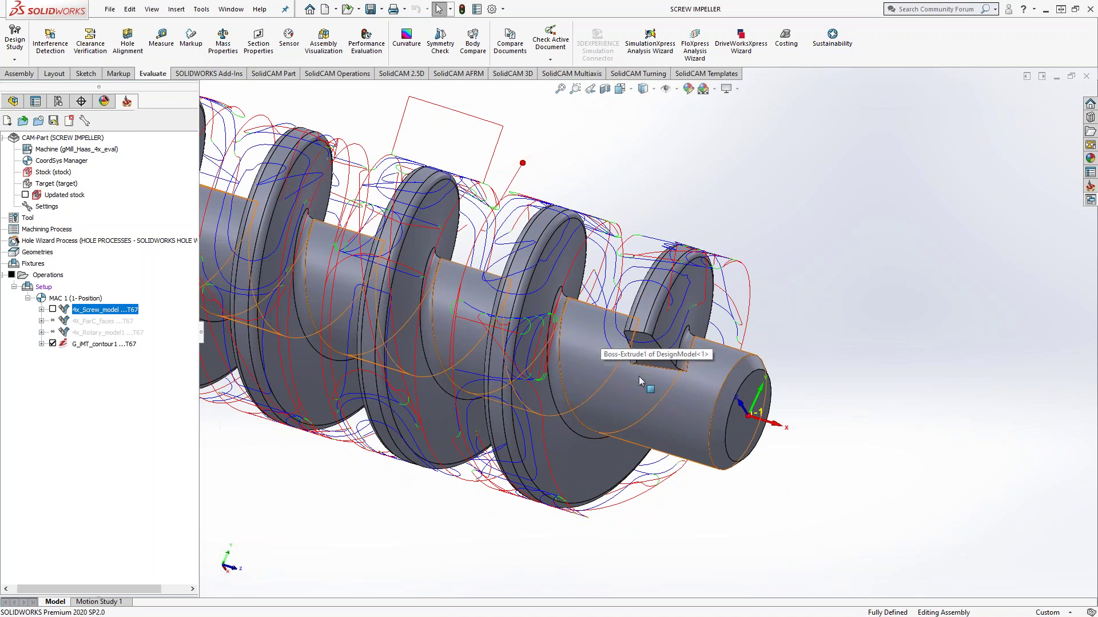
pyautogui.moveTo(640, 379); pyautogui.dragTo(663, 503, button='middle')
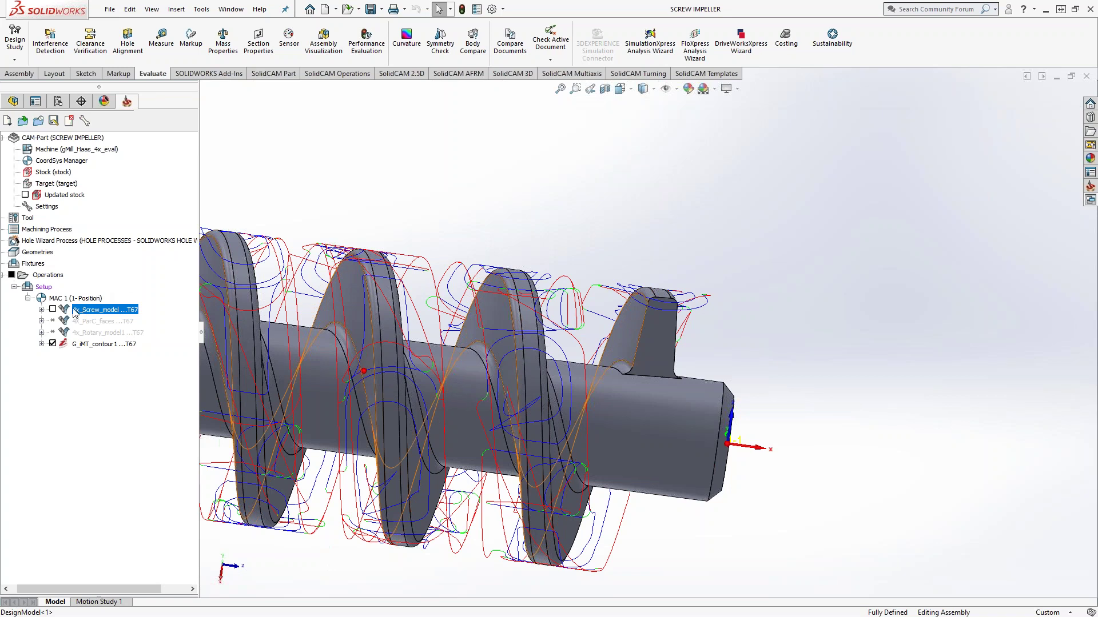
pyautogui.click(53, 310)
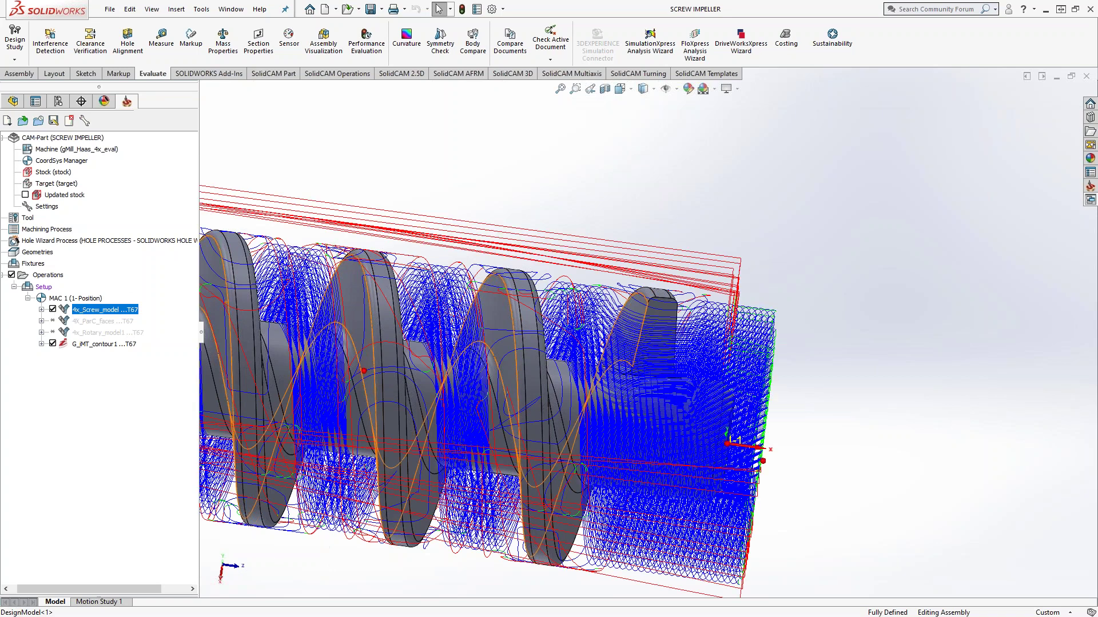
pyautogui.click(52, 309)
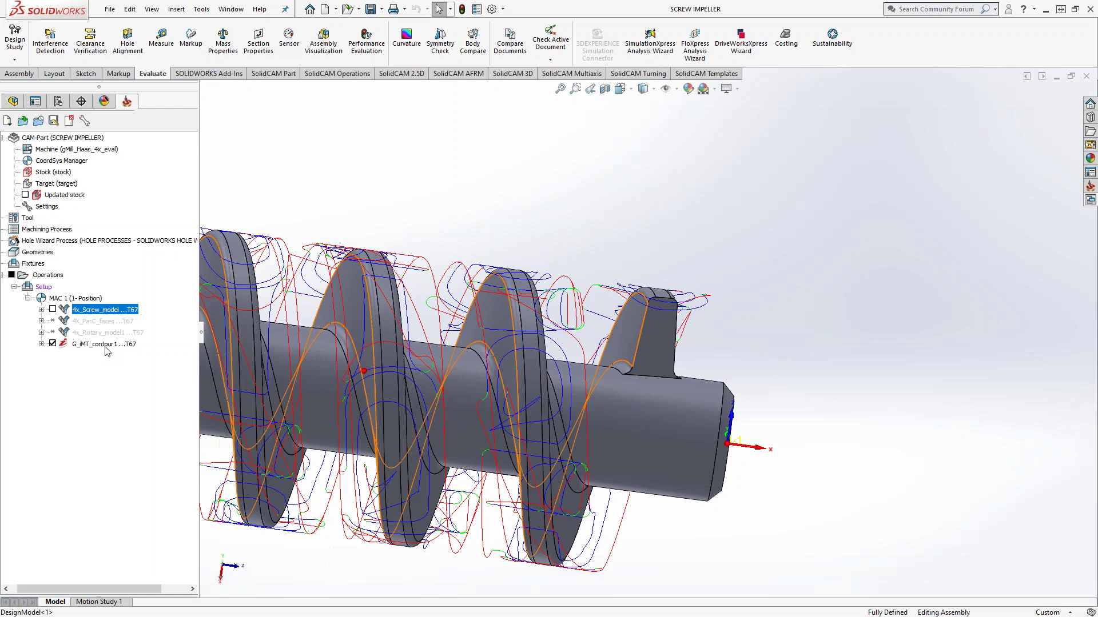
# Step: Hide the iMT_contour1 toolpath so only the bare screw model is displayed
pyautogui.click(53, 344)
pyautogui.moveTo(544, 239)
pyautogui.mouseDown(button='middle')
pyautogui.moveTo(517, 263)
pyautogui.moveTo(543, 234)
pyautogui.mouseUp(button='middle')
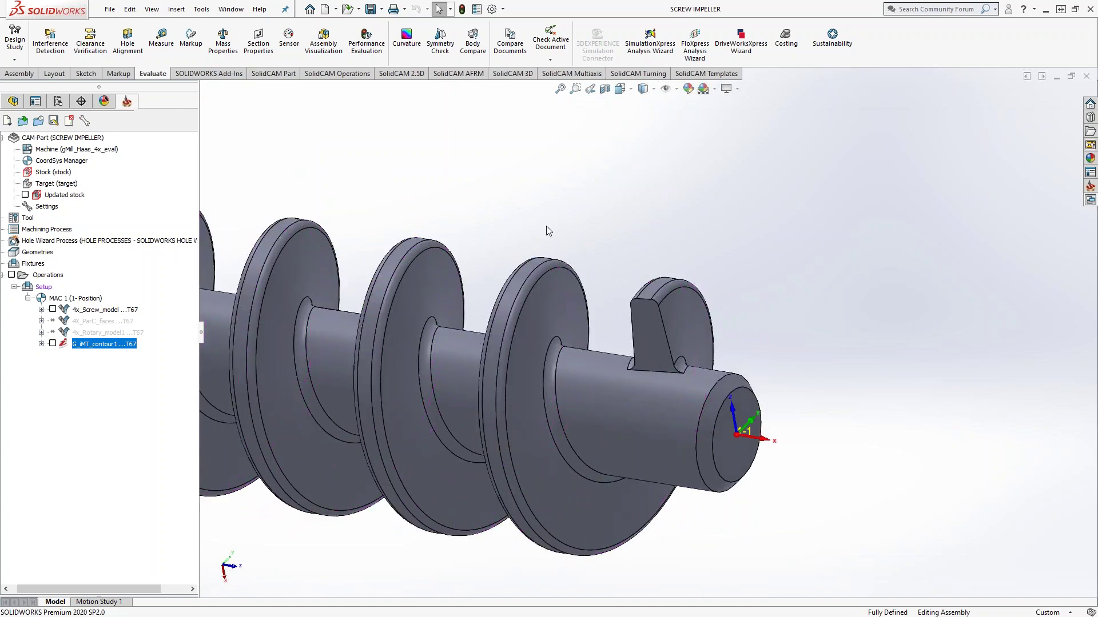